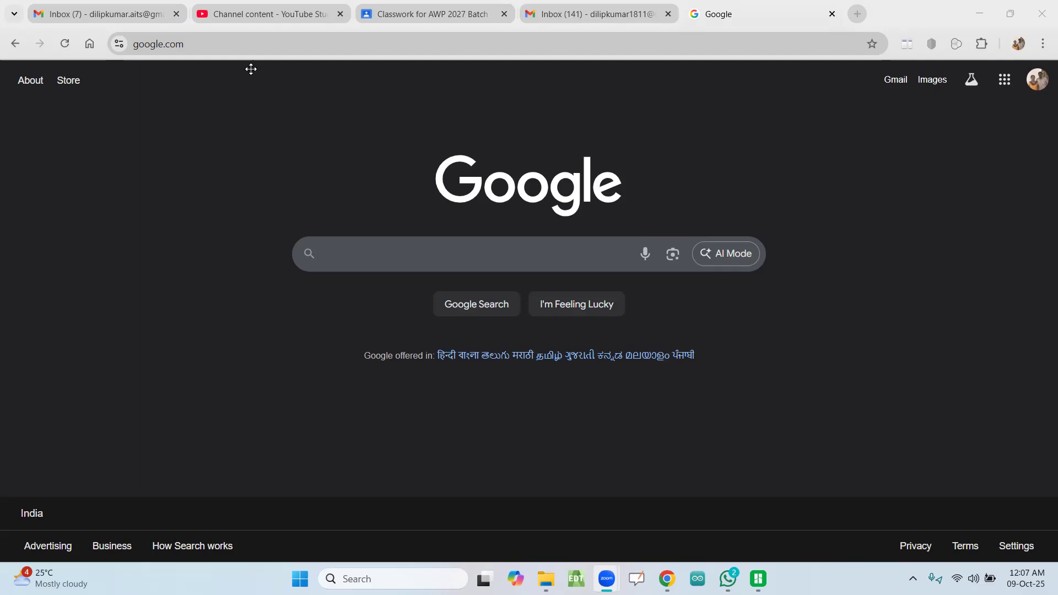
Step: Open the Tinkercad website, tinkercad.com
{"action": "key", "text": "ctrl+l"}
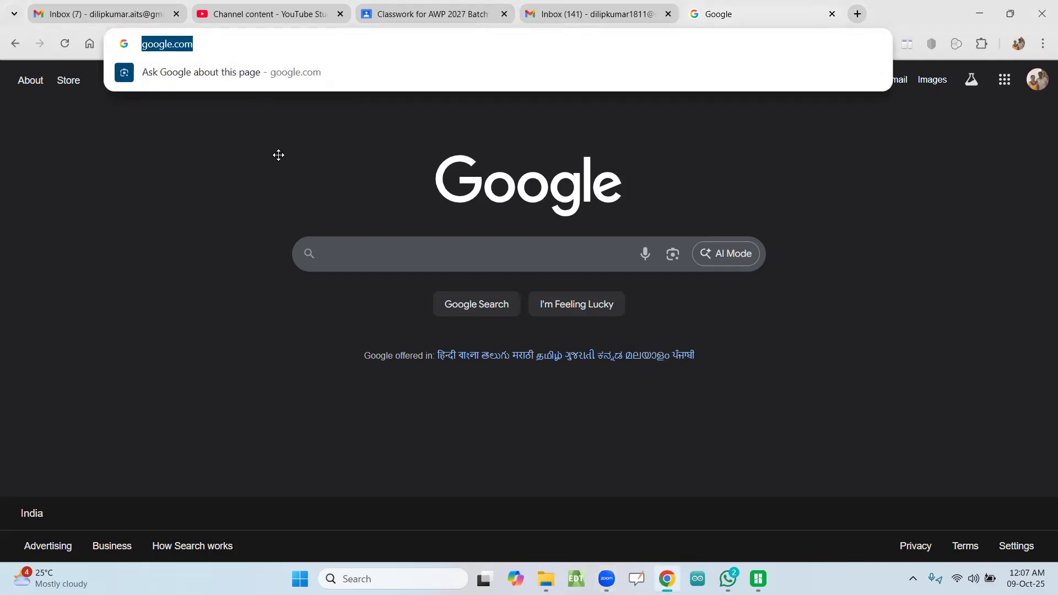
{"action": "type", "text": "tinkercad"}
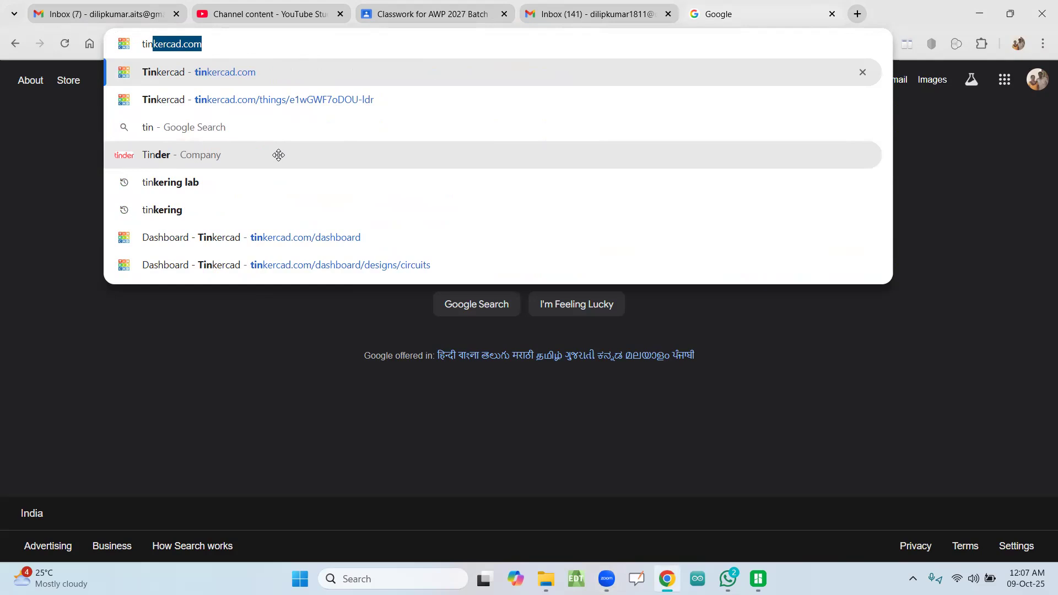
{"action": "key", "text": "Return"}
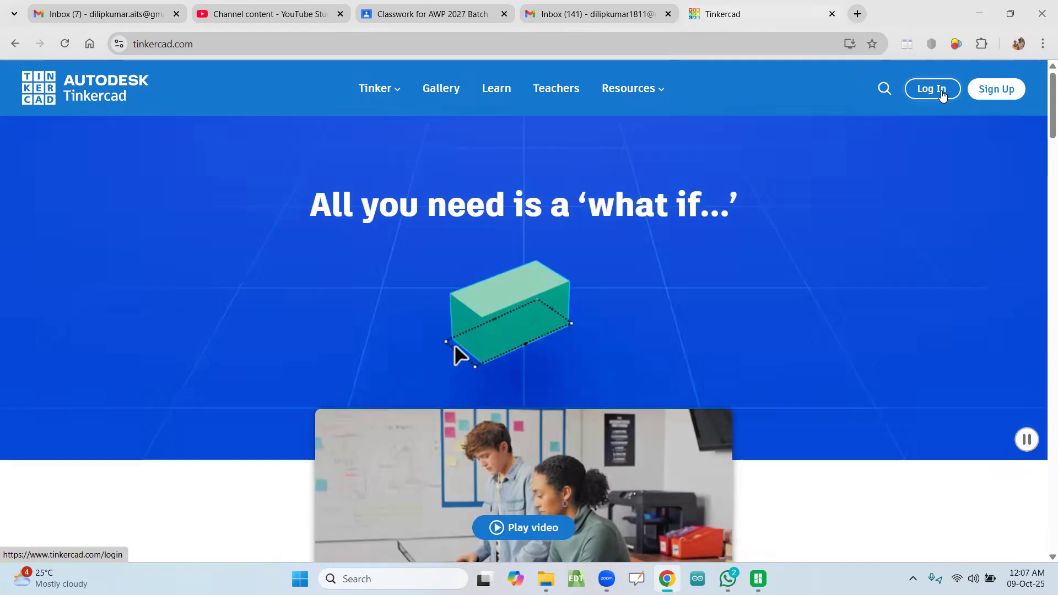
Step: Log in to a personal Tinkercad account using the third listed Google account
{"action": "left_click", "coordinate": [940, 92]}
{"action": "left_click", "coordinate": [557, 429]}
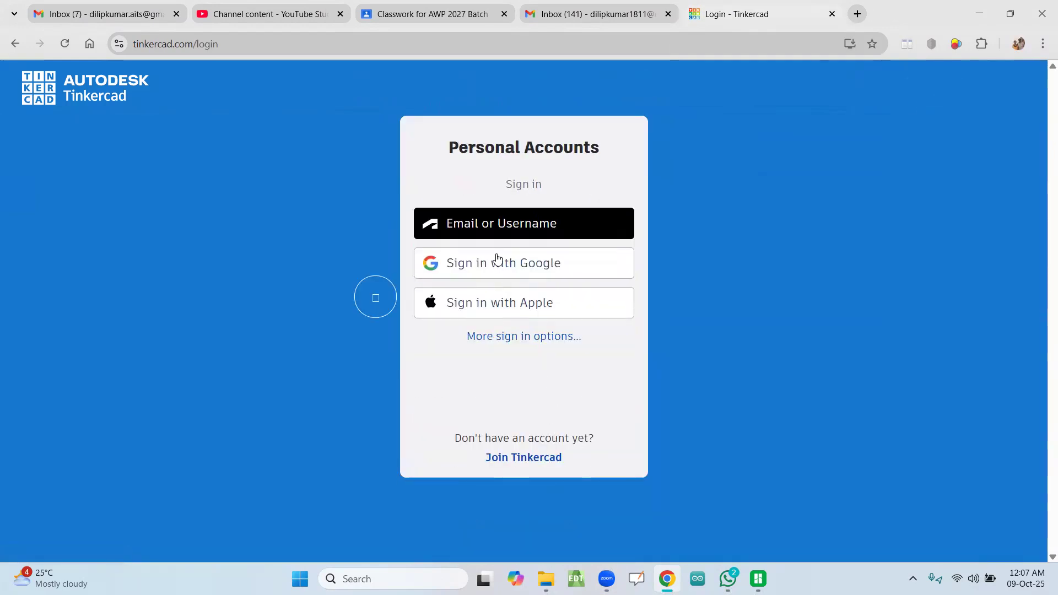
{"action": "left_click", "coordinate": [498, 261]}
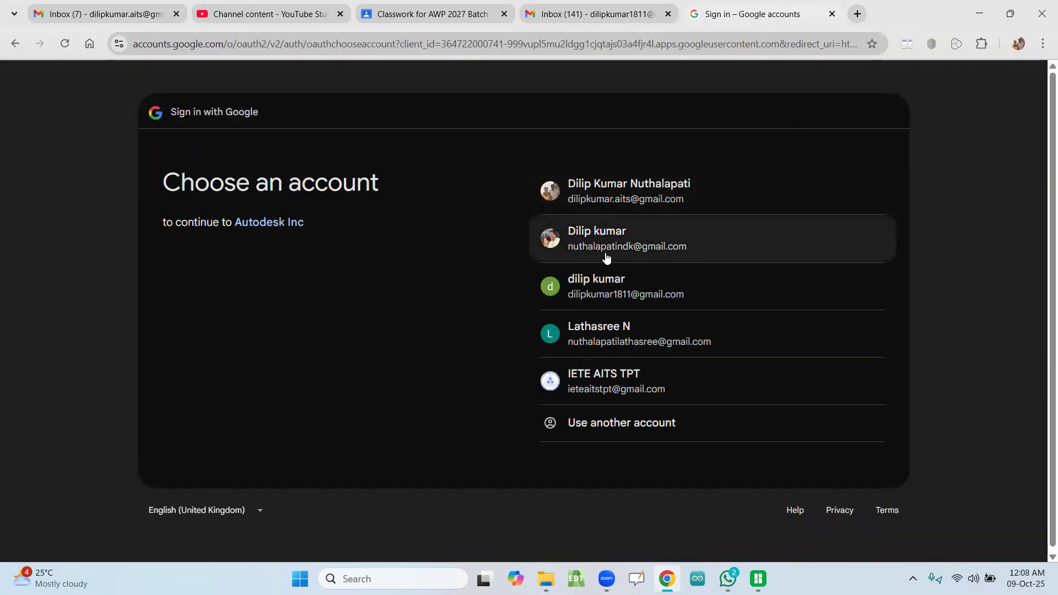
{"action": "left_click", "coordinate": [614, 291]}
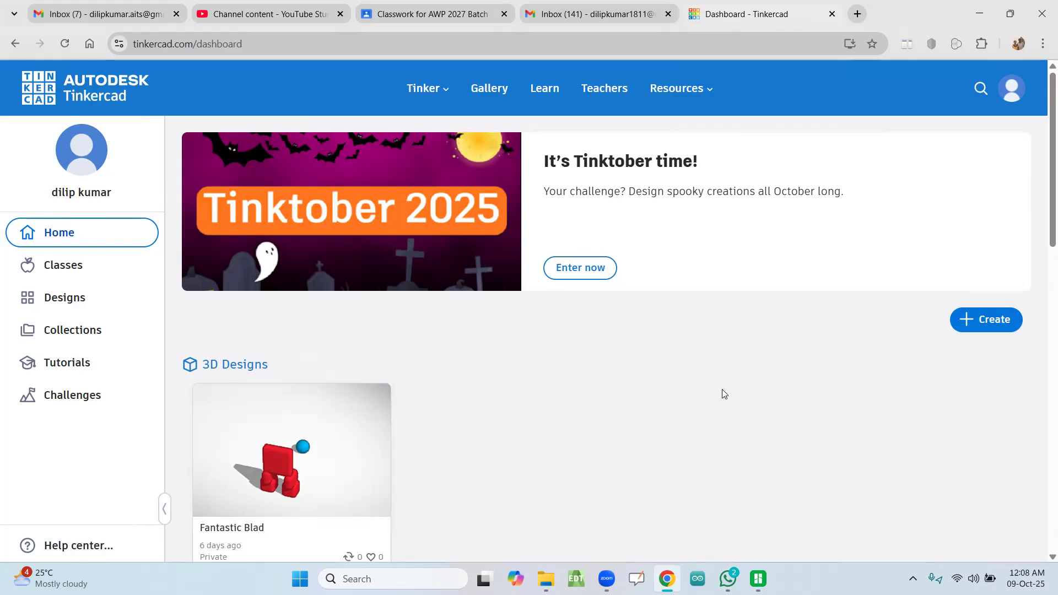
Step: Create a new 3D design and place a solid cylinder near the centre of the workplane
{"action": "left_click", "coordinate": [972, 323]}
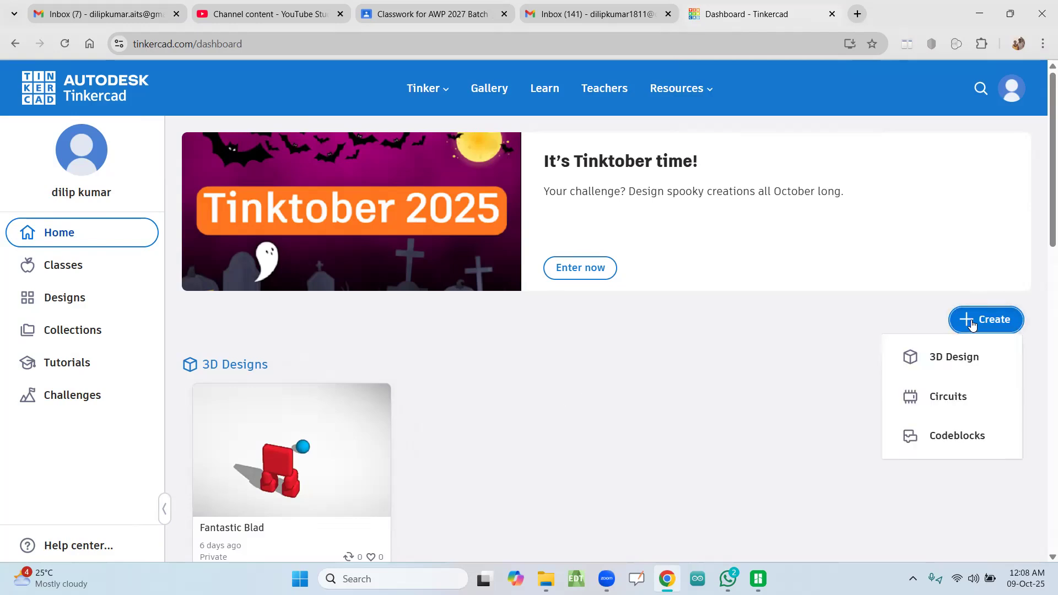
{"action": "left_click", "coordinate": [947, 363]}
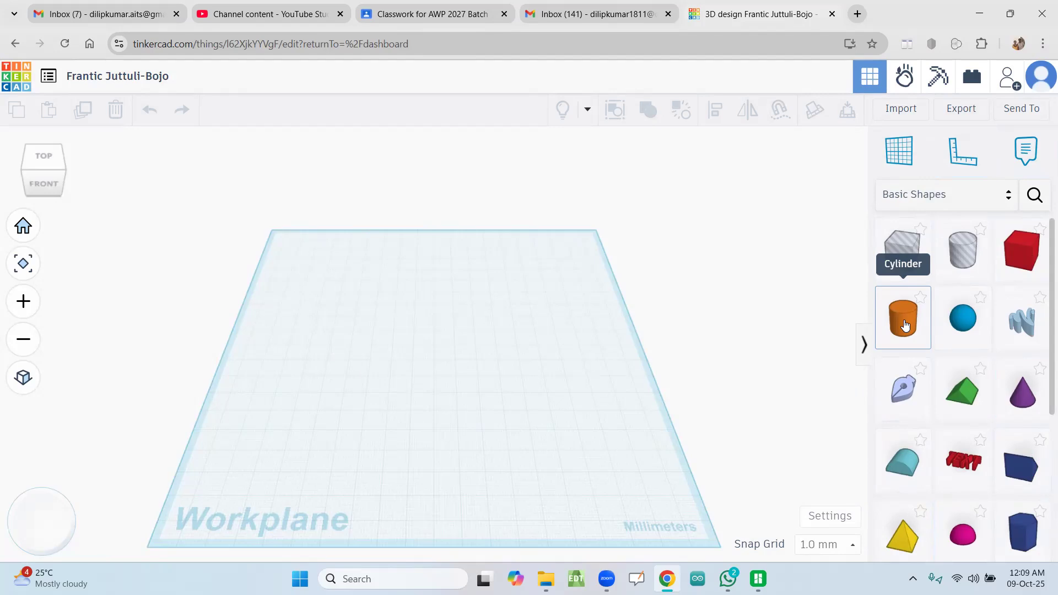
{"action": "left_click_drag", "start_coordinate": [905, 326], "coordinate": [424, 354]}
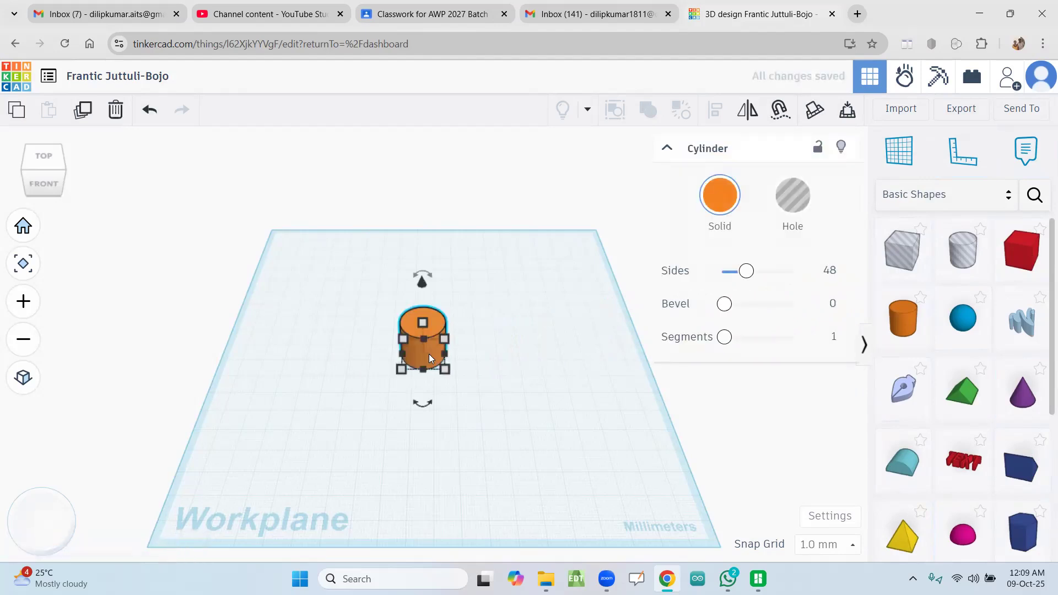
{"action": "left_click", "coordinate": [523, 338]}
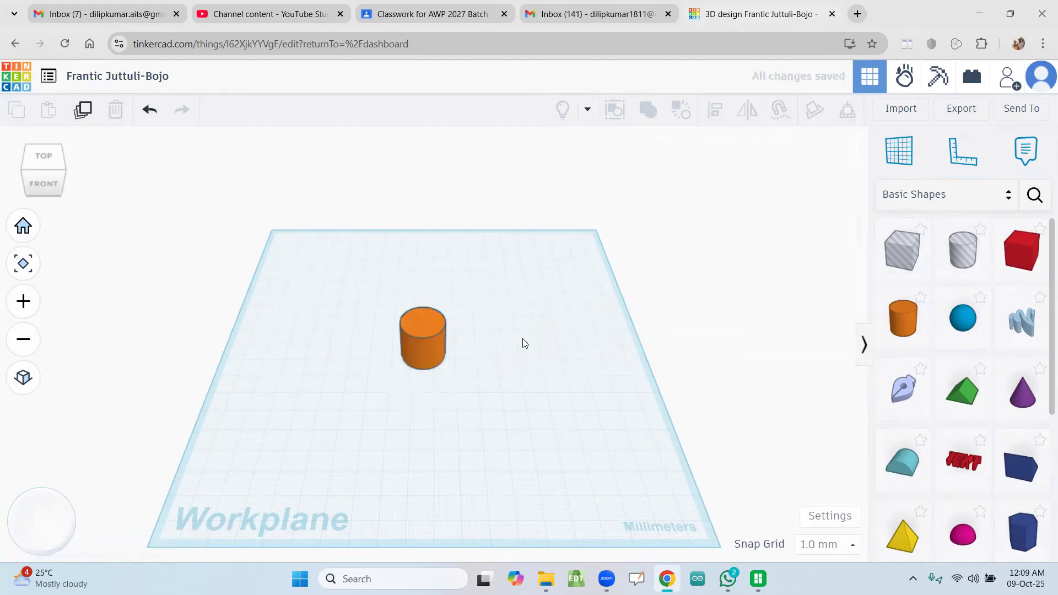
Step: Set the cylinder's width to 30 mm
{"action": "left_click", "coordinate": [430, 351]}
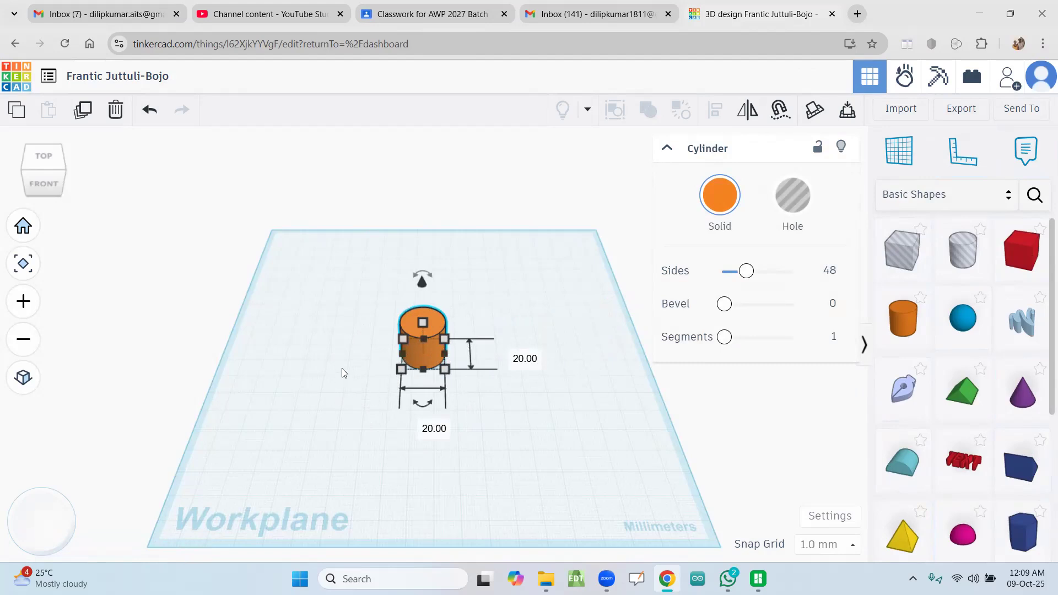
{"action": "left_click", "coordinate": [468, 413]}
{"action": "left_click", "coordinate": [425, 354]}
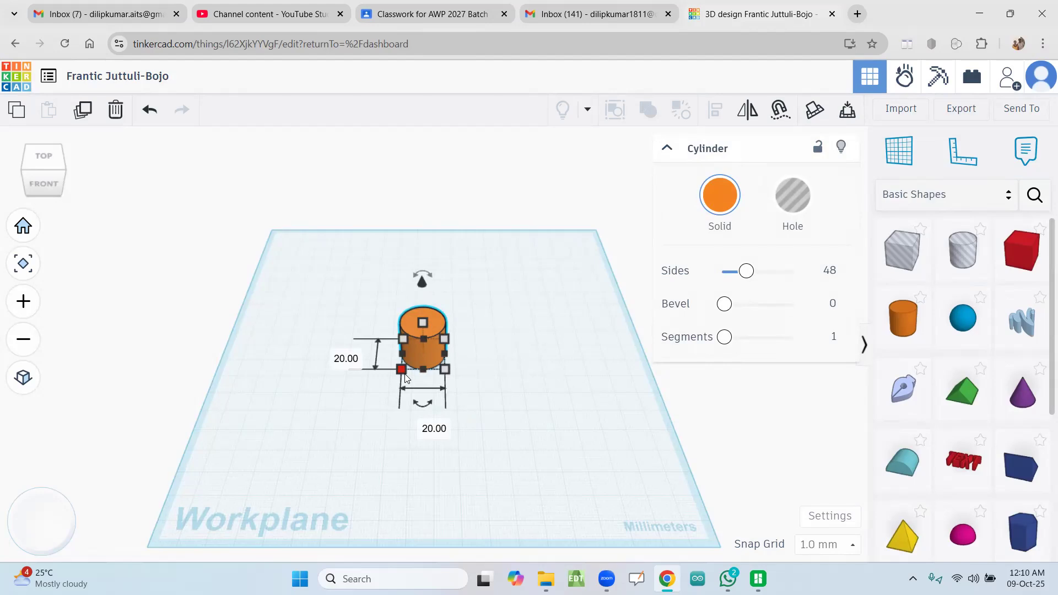
{"action": "left_click", "coordinate": [445, 370]}
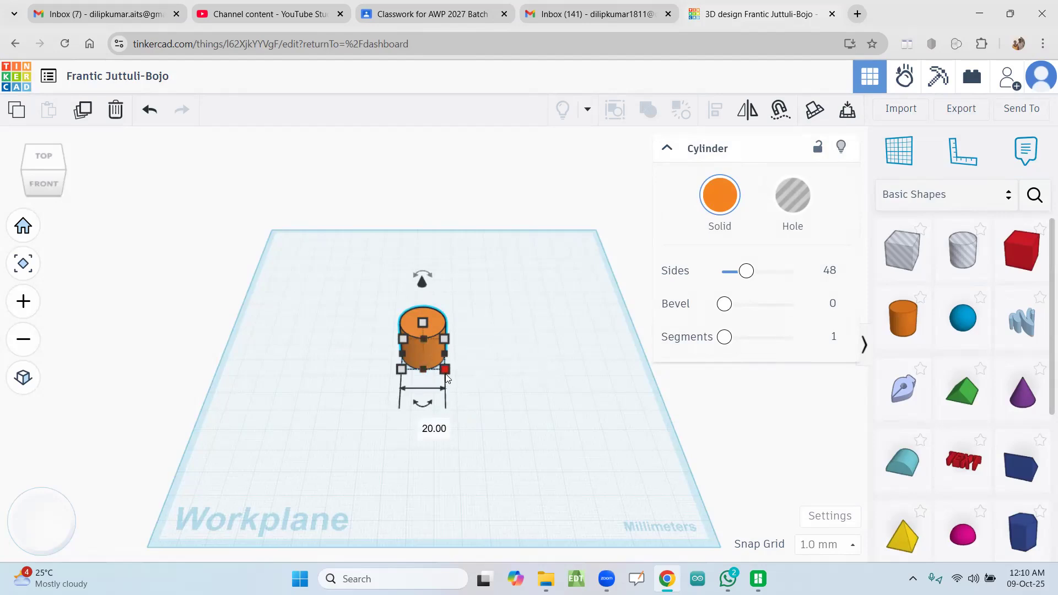
{"action": "left_click", "coordinate": [430, 433]}
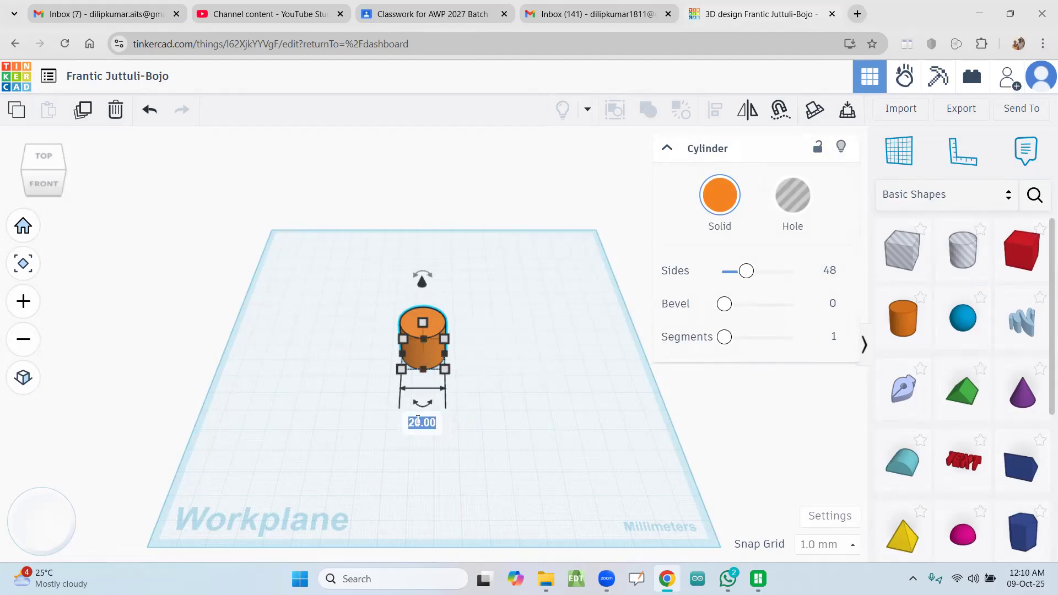
{"action": "key", "text": "Left"}
{"action": "key", "text": "Delete"}
{"action": "key", "text": "Delete"}
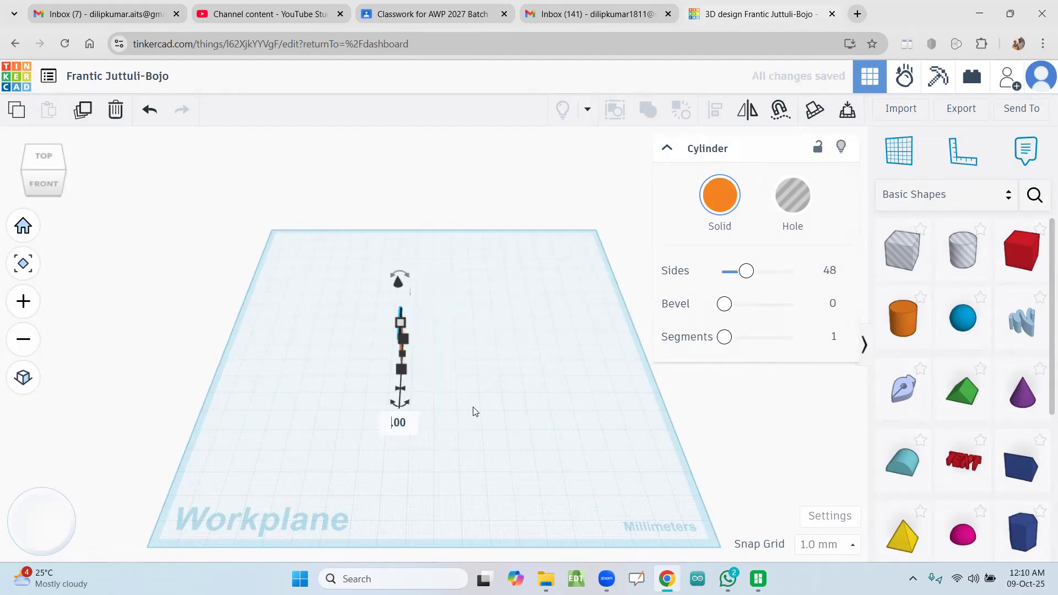
{"action": "type", "text": "2"}
{"action": "key", "text": "BackSpace"}
{"action": "type", "text": "30"}
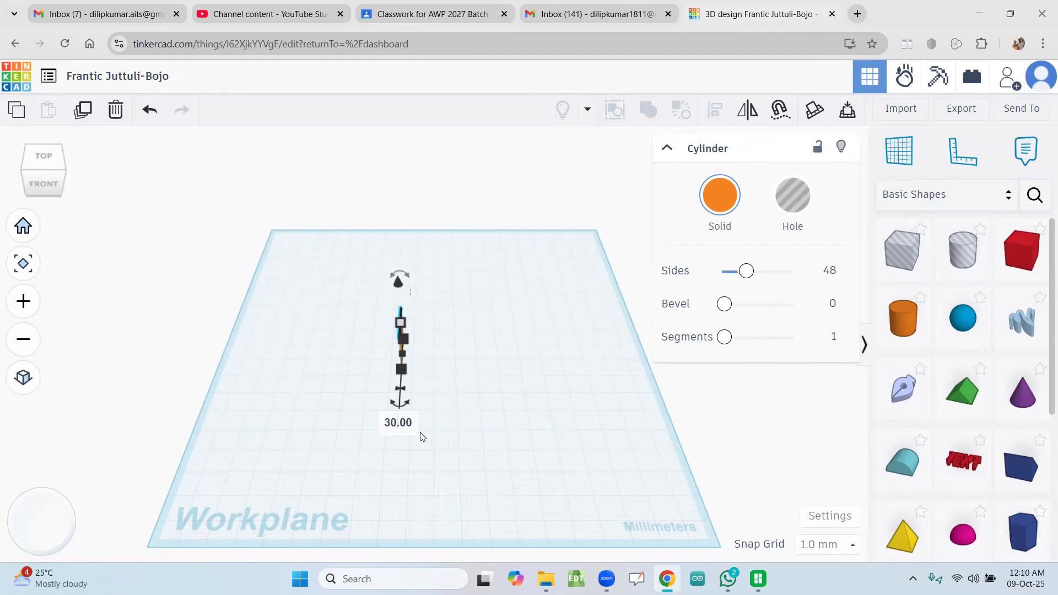
{"action": "key", "text": "Return"}
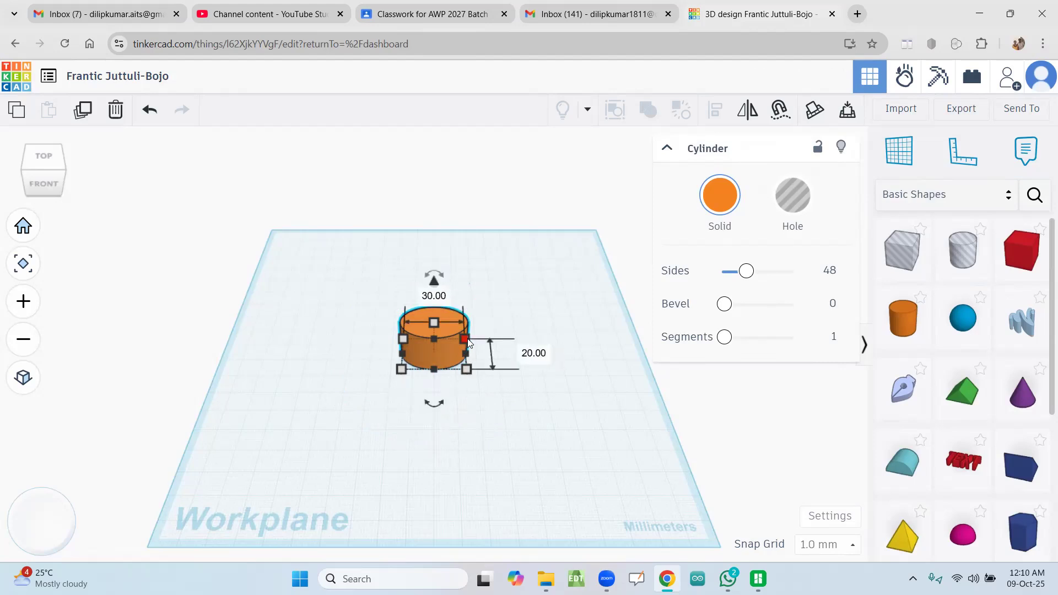
Step: Set the cylinder's depth to 30 mm
{"action": "left_click", "coordinate": [528, 354]}
{"action": "key", "text": "Delete"}
{"action": "type", "text": "3"}
{"action": "key", "text": "Return"}
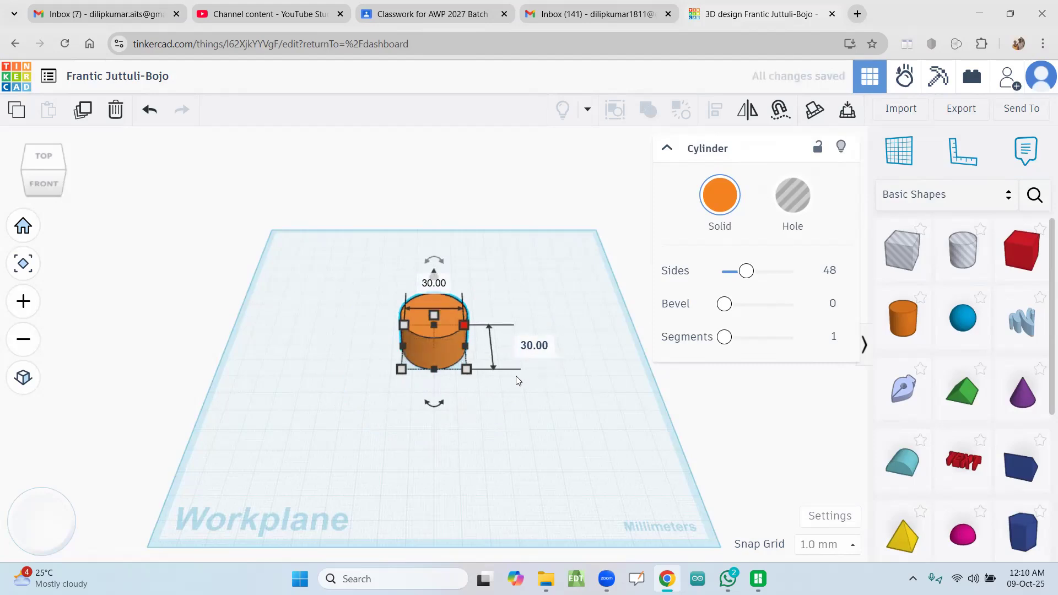
{"action": "left_click", "coordinate": [521, 407]}
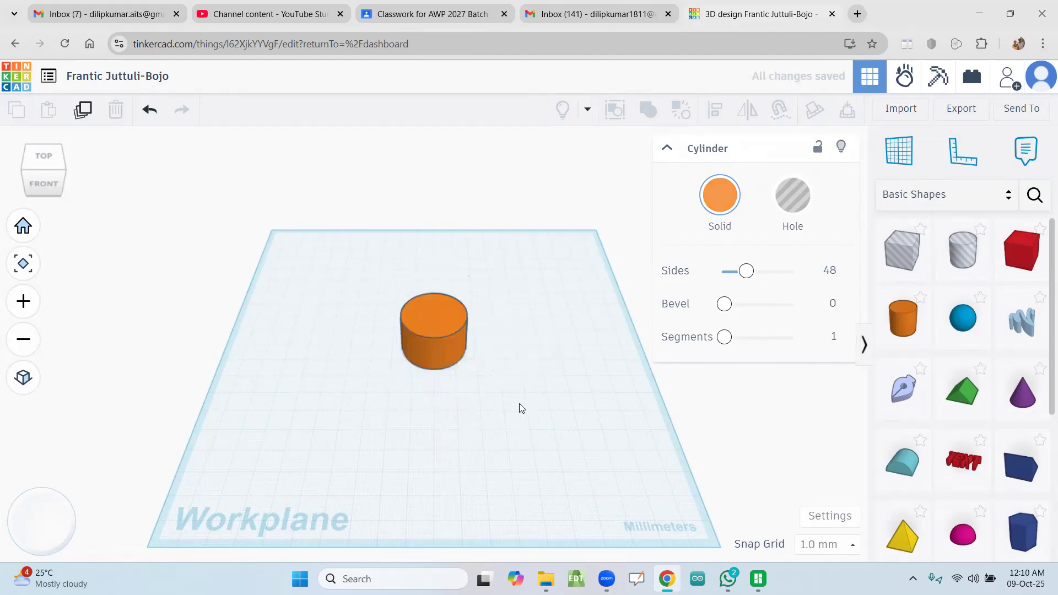
Step: Set the cylinder's height to 40 mm
{"action": "left_click", "coordinate": [425, 325]}
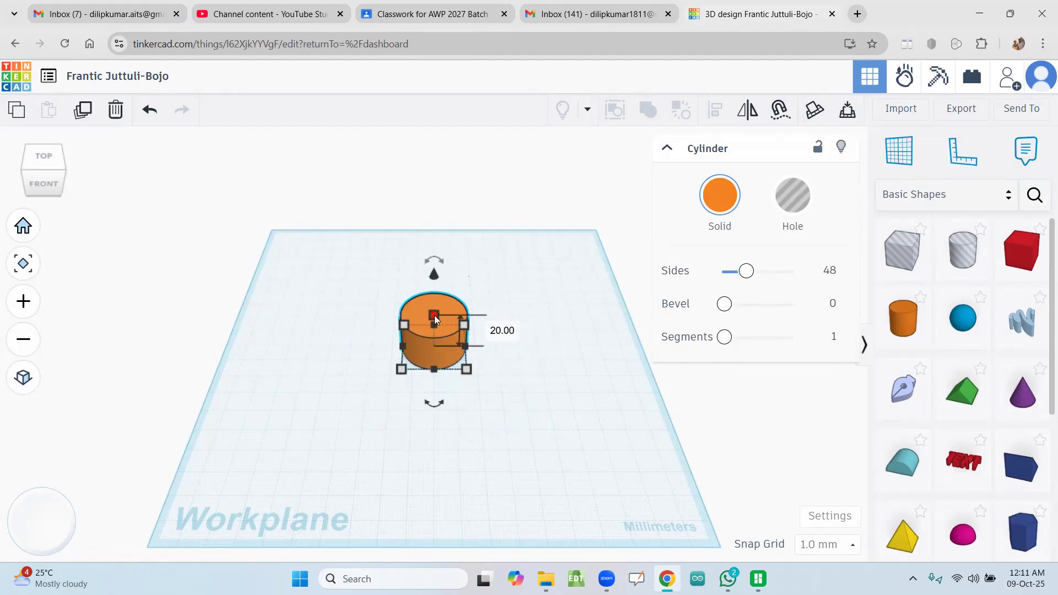
{"action": "left_click", "coordinate": [496, 330]}
{"action": "key", "text": "Left"}
{"action": "key", "text": "Delete"}
{"action": "type", "text": "4"}
{"action": "key", "text": "Return"}
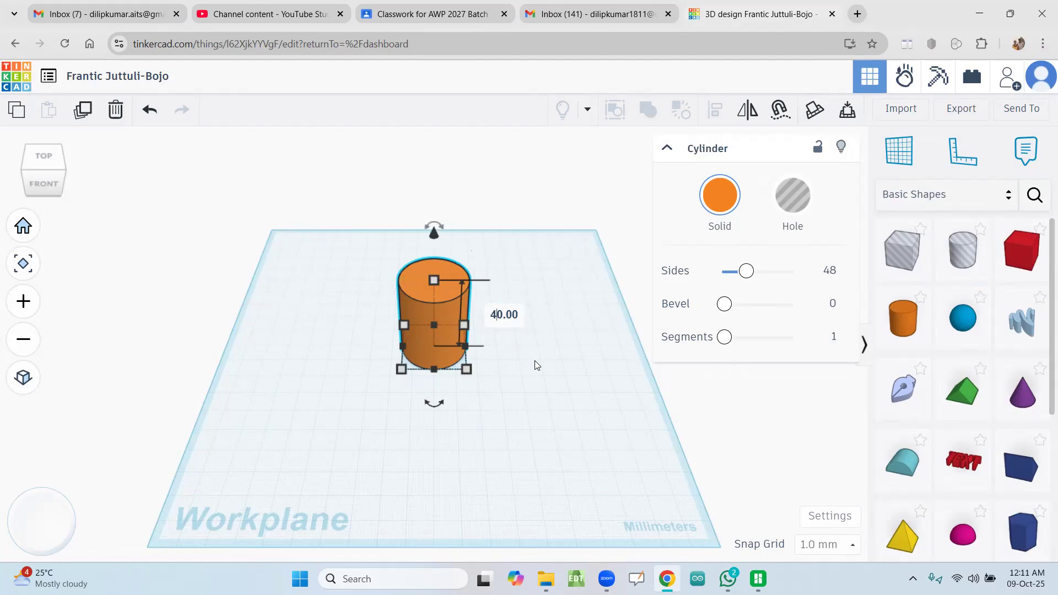
{"action": "left_click", "coordinate": [444, 345]}
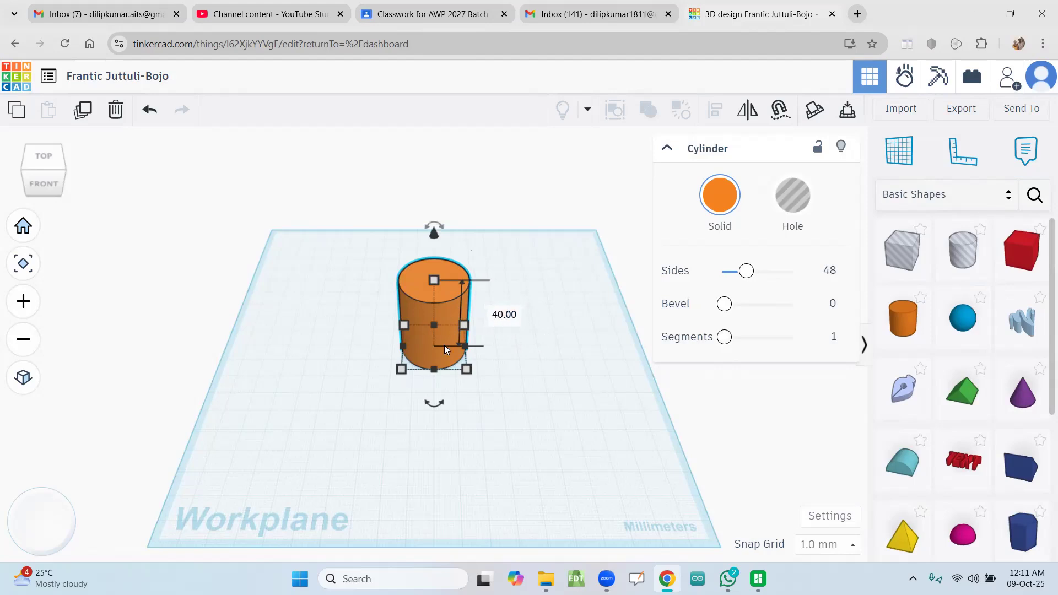
{"action": "left_click", "coordinate": [526, 386]}
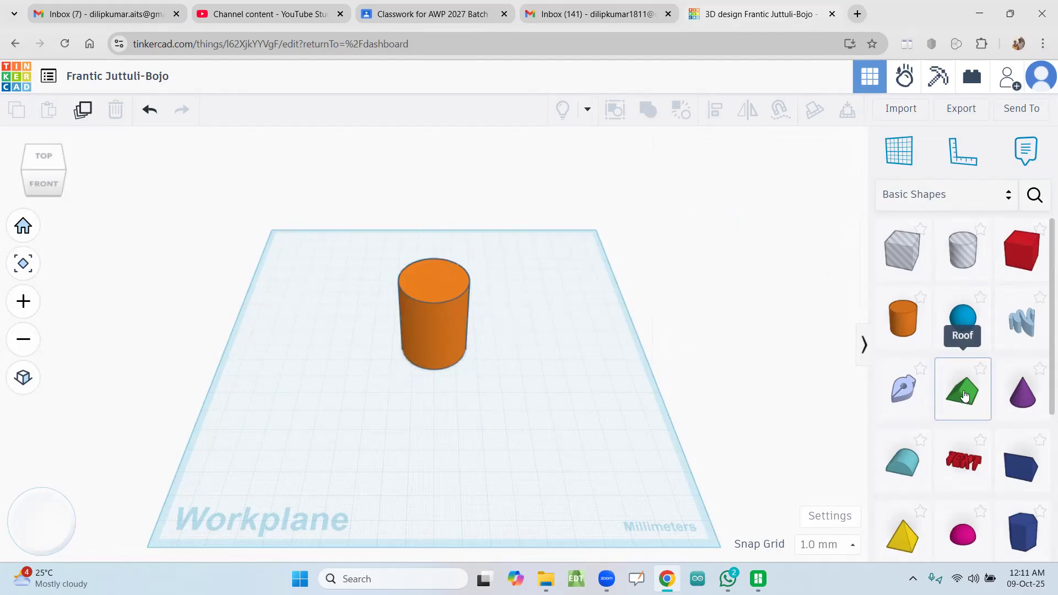
Step: Place a solid Roof shape at the cylinder's base, partly overlapping its right side
{"action": "scroll", "coordinate": [1039, 314], "scroll_direction": "down", "scroll_amount": 2}
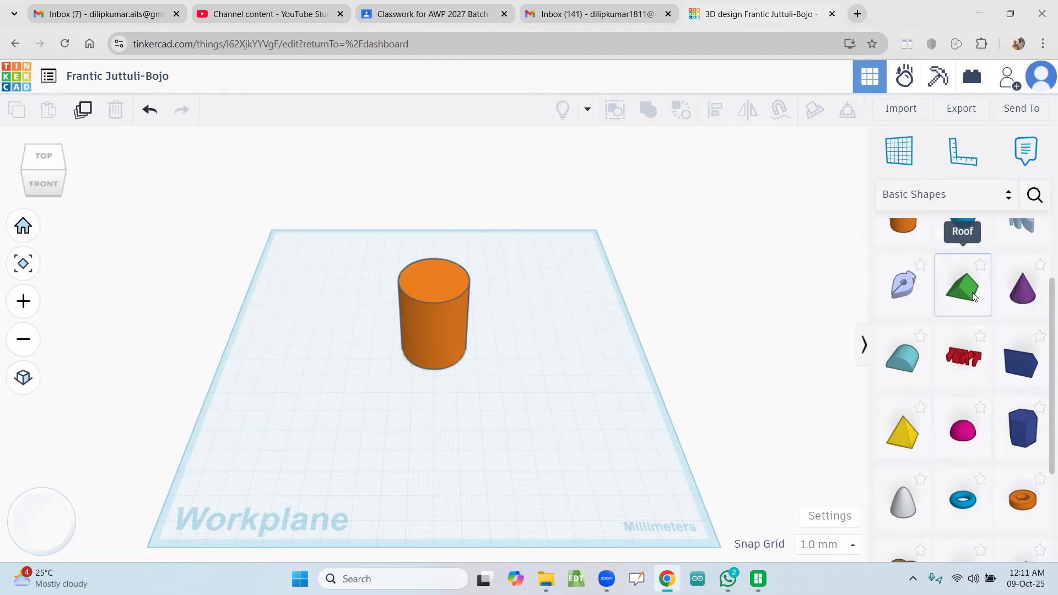
{"action": "scroll", "coordinate": [1043, 333], "scroll_direction": "down", "scroll_amount": 3}
{"action": "scroll", "coordinate": [1044, 320], "scroll_direction": "up", "scroll_amount": 3}
{"action": "scroll", "coordinate": [1045, 306], "scroll_direction": "up", "scroll_amount": 1}
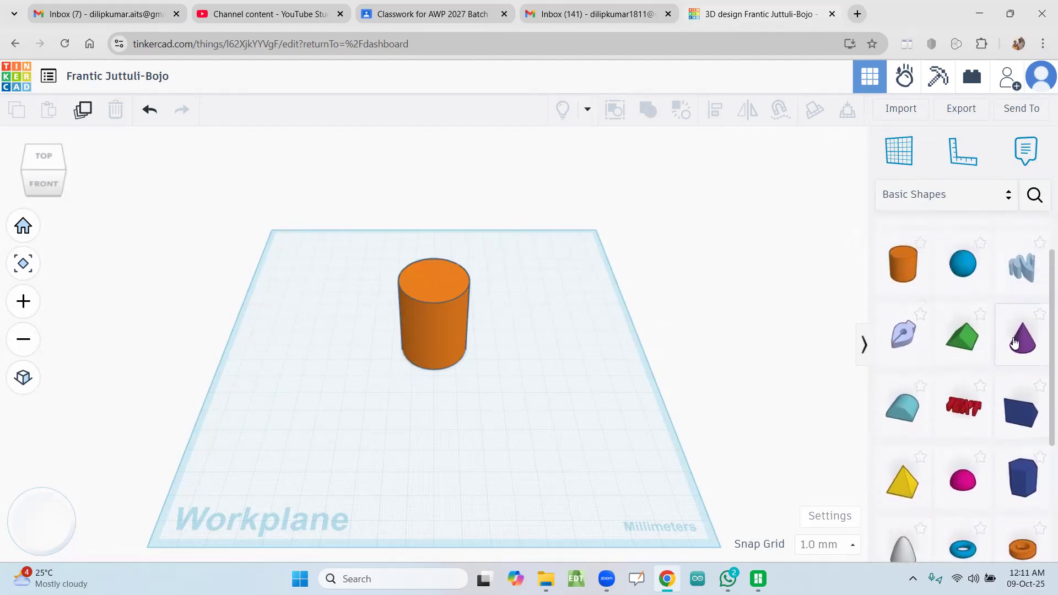
{"action": "left_click_drag", "start_coordinate": [959, 345], "coordinate": [471, 335]}
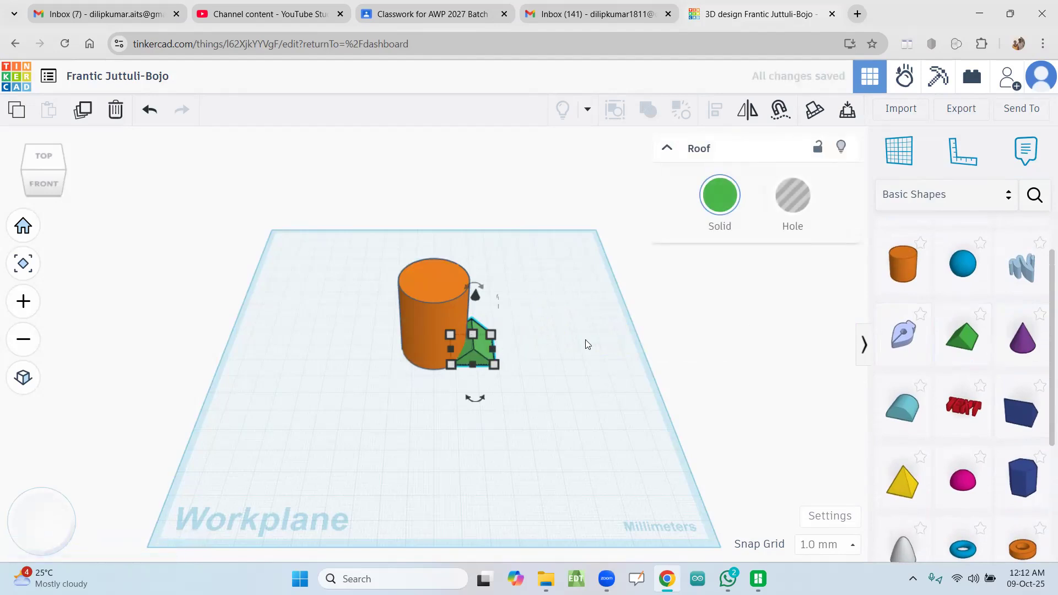
Step: Copy the roof shape and move the copy 43 mm across to the left side of the cylinder's base
{"action": "key", "text": "ctrl+c"}
{"action": "key", "text": "ctrl+v"}
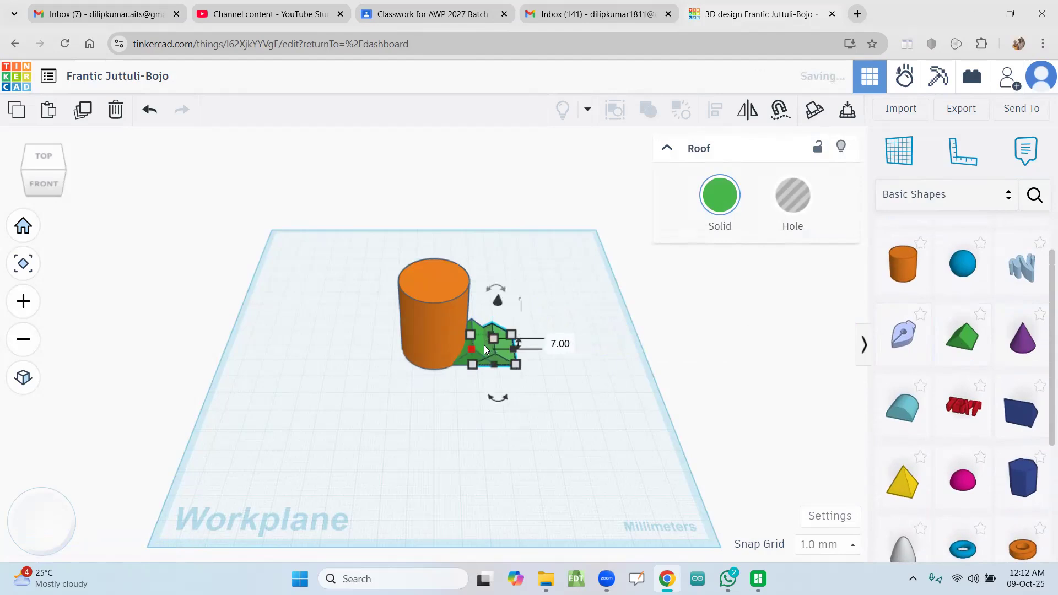
{"action": "left_click_drag", "start_coordinate": [493, 337], "coordinate": [495, 336]}
{"action": "key", "text": "ctrl+z"}
{"action": "left_click_drag", "start_coordinate": [501, 349], "coordinate": [408, 348]}
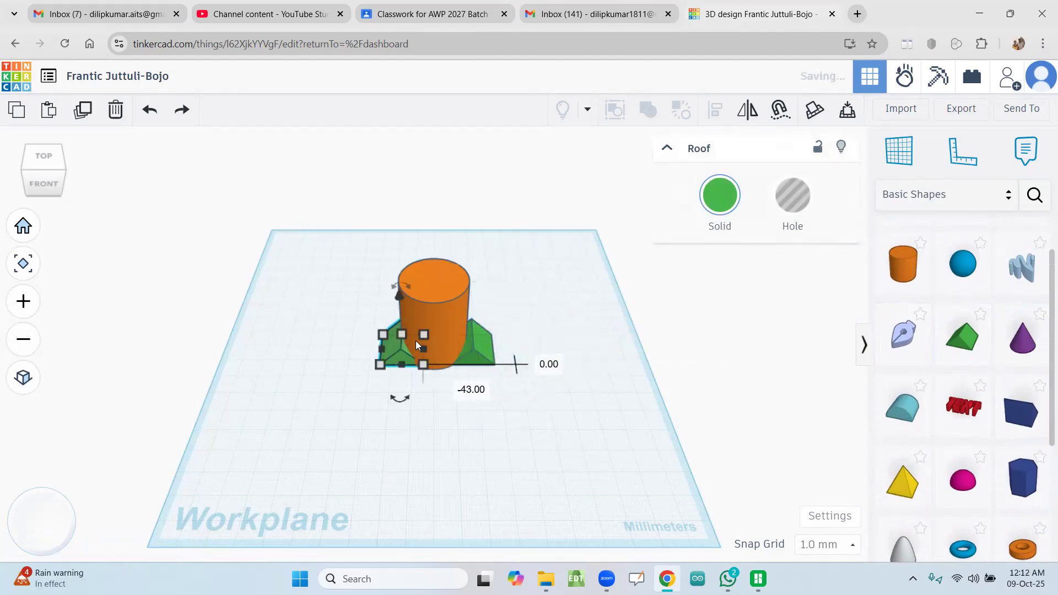
{"action": "left_click", "coordinate": [511, 326]}
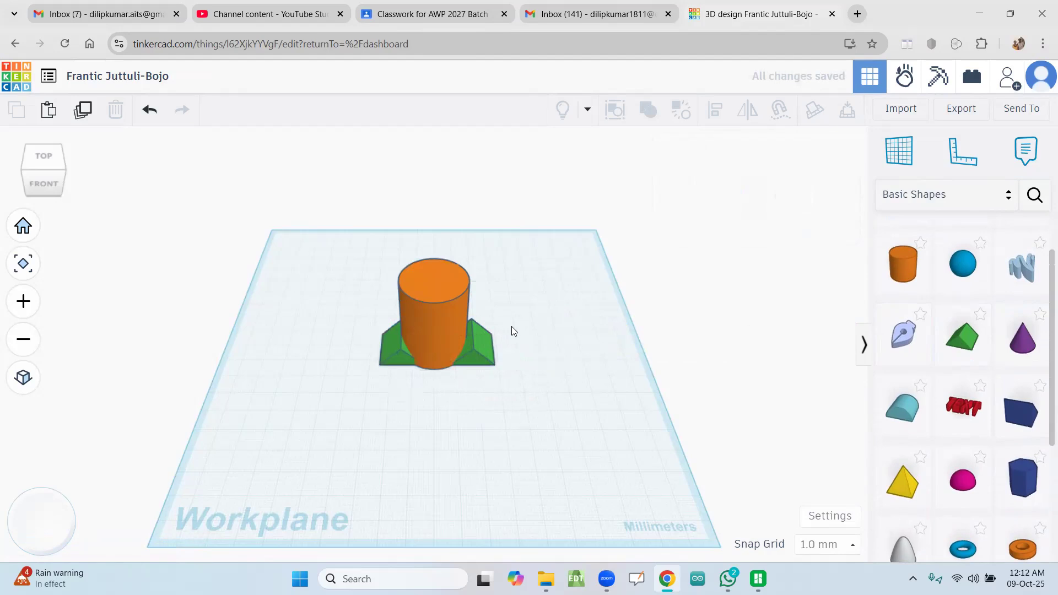
Step: Switch to the top view and nudge the right-hand roof slightly inward toward the cylinder
{"action": "left_click", "coordinate": [473, 337]}
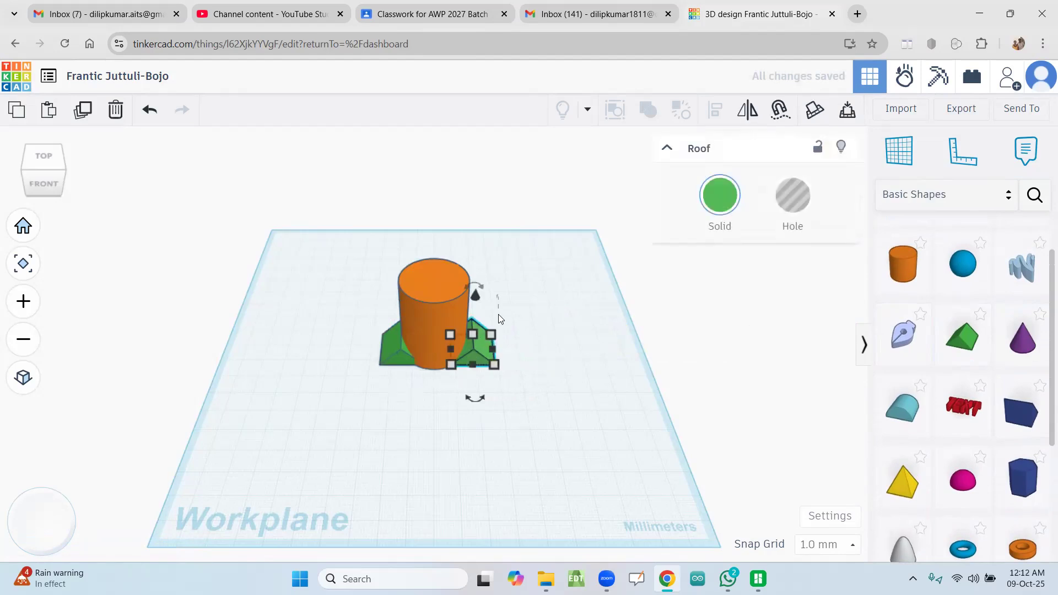
{"action": "left_click", "coordinate": [209, 220]}
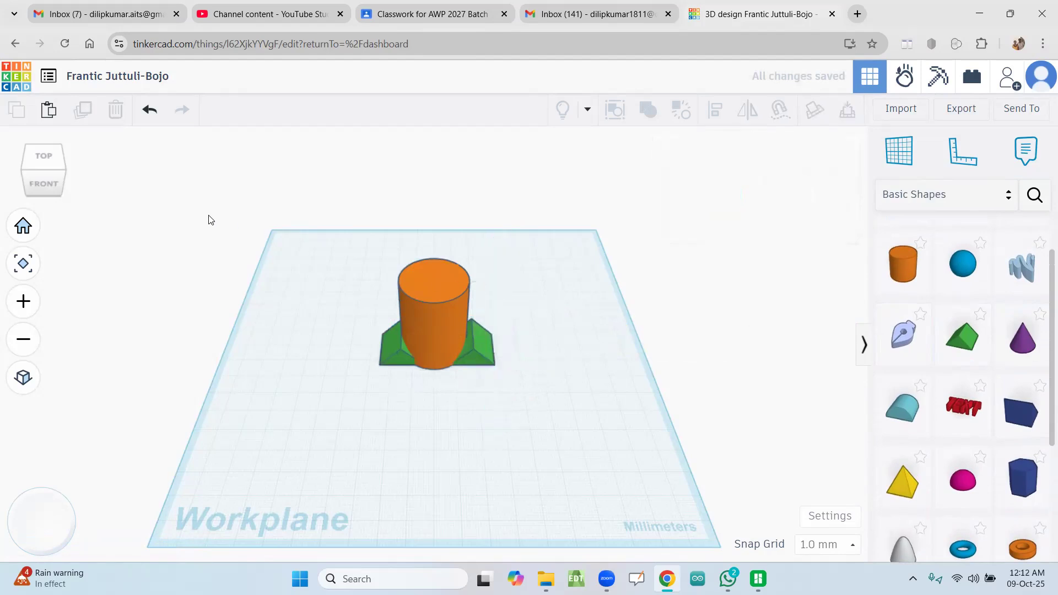
{"action": "left_click", "coordinate": [43, 160]}
{"action": "left_click", "coordinate": [44, 173]}
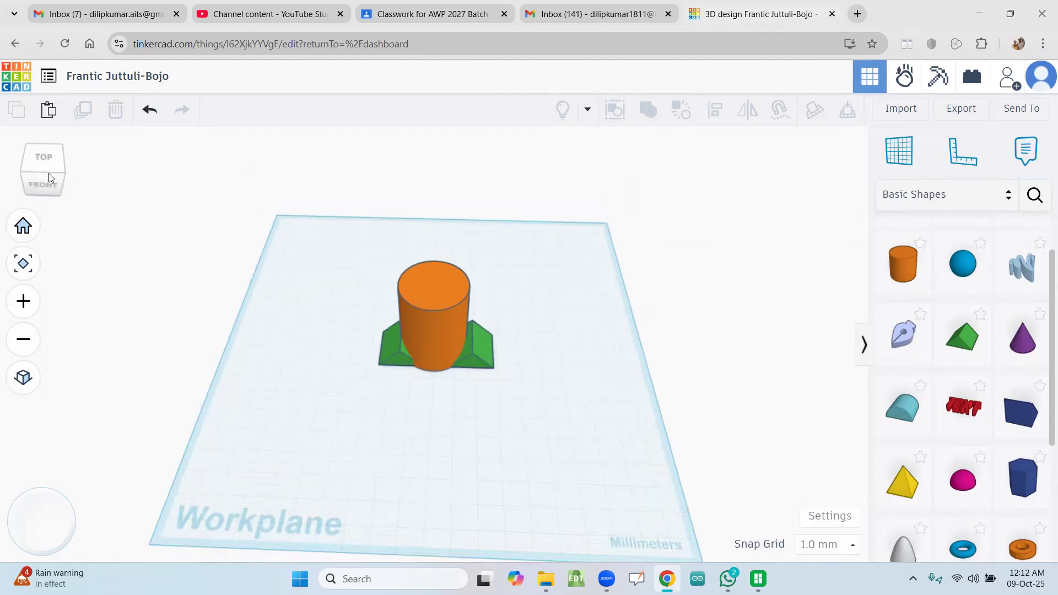
{"action": "left_click_drag", "start_coordinate": [49, 173], "coordinate": [50, 177]}
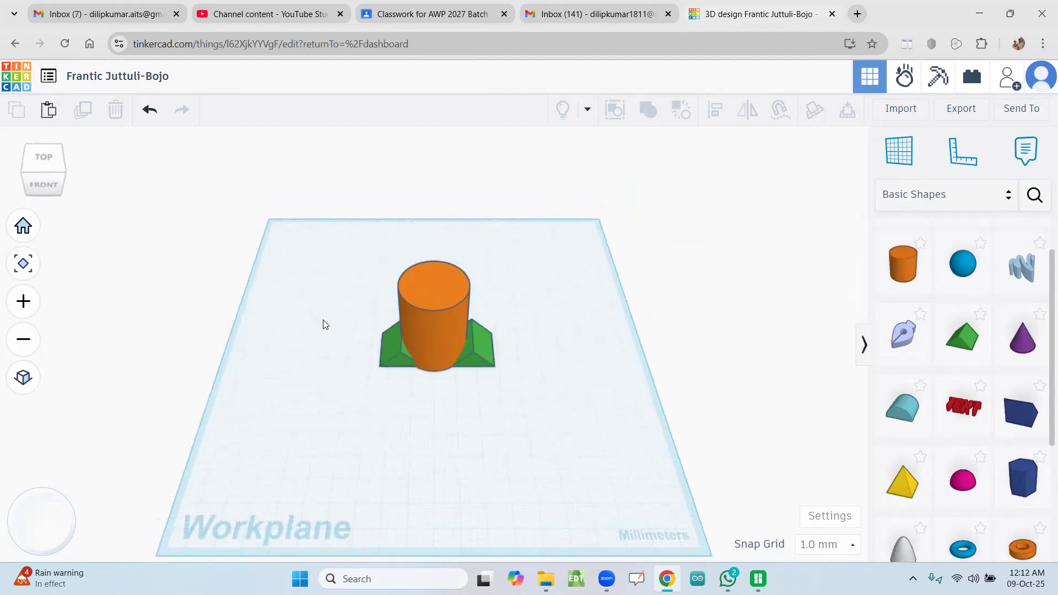
{"action": "left_click", "coordinate": [47, 159]}
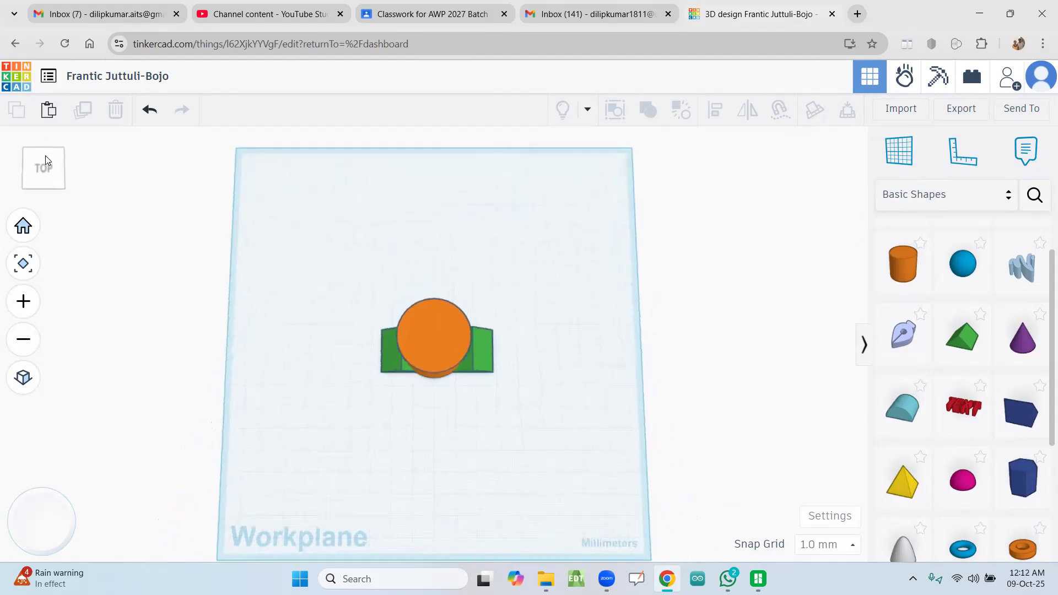
{"action": "left_click", "coordinate": [478, 357]}
{"action": "key", "text": "Left"}
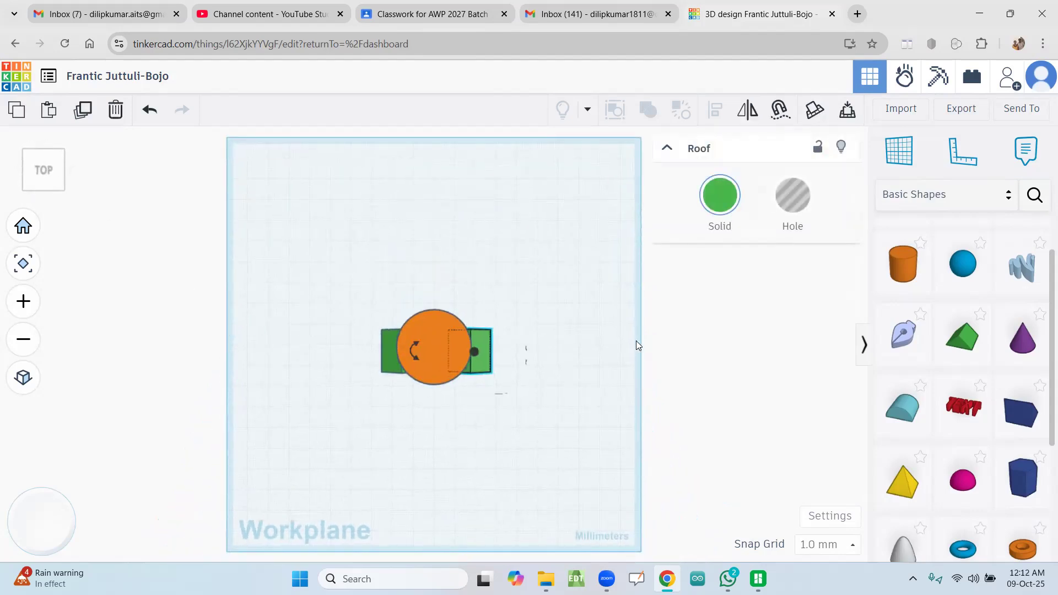
{"action": "left_click", "coordinate": [515, 353]}
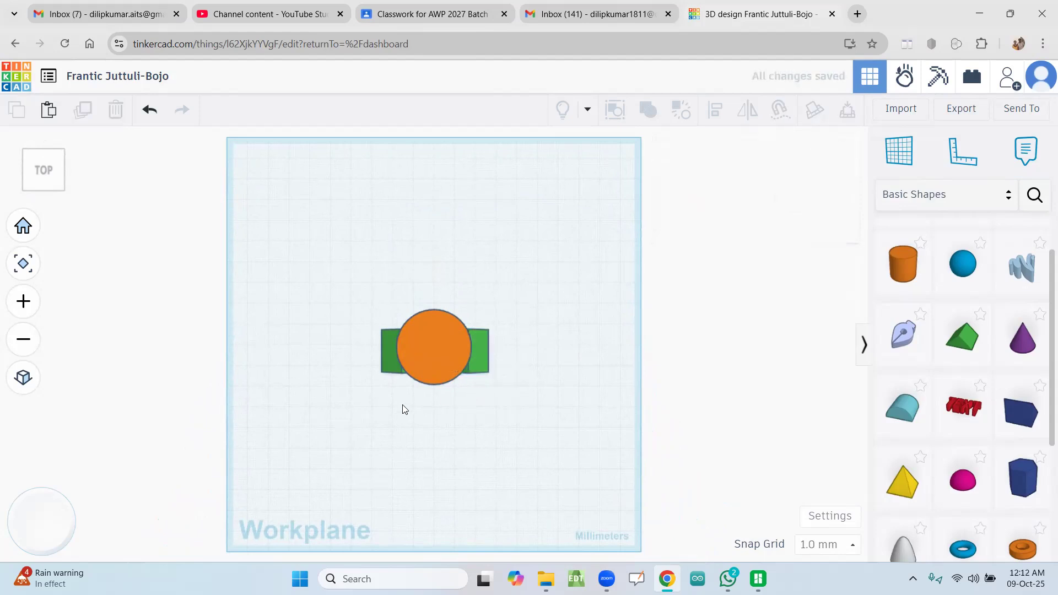
{"action": "left_click", "coordinate": [478, 345]}
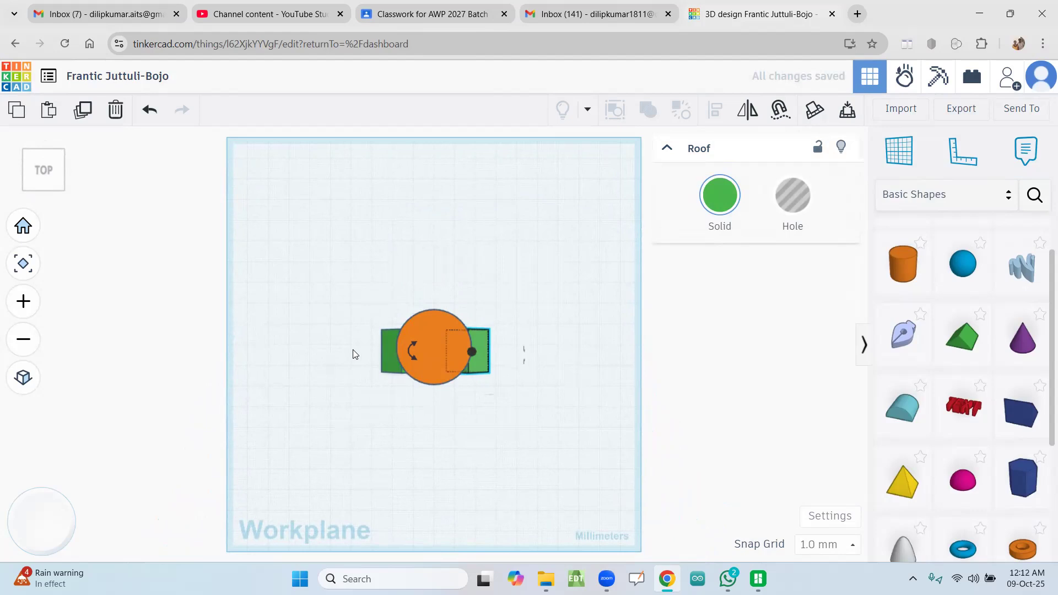
Step: Nudge both roof supports slightly toward the back of the workplane and shift the right-hand one inward, centring them on the cylinder
{"action": "left_click", "coordinate": [385, 342]}
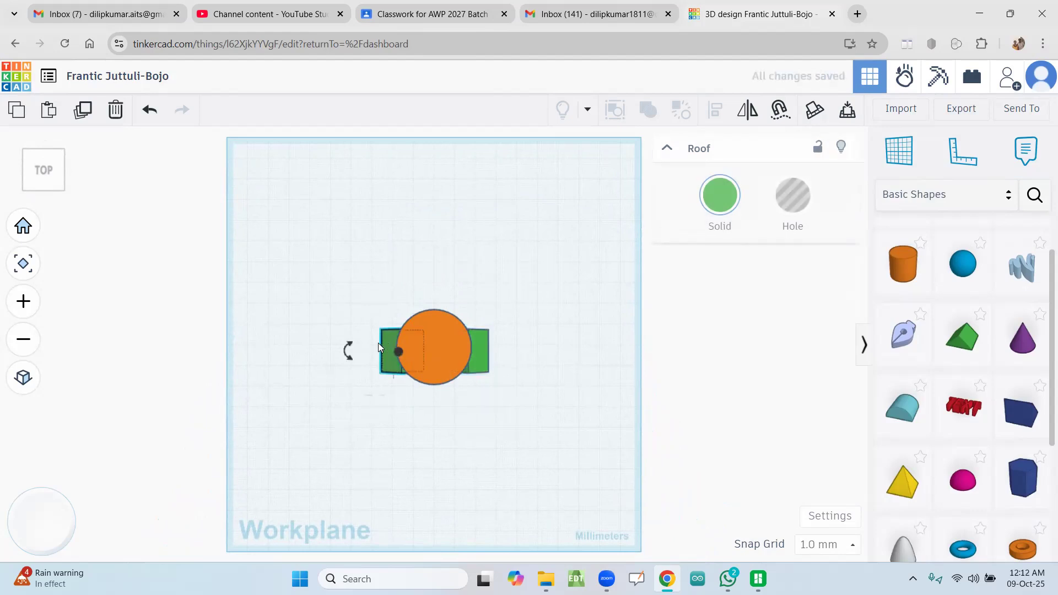
{"action": "left_click", "coordinate": [165, 345]}
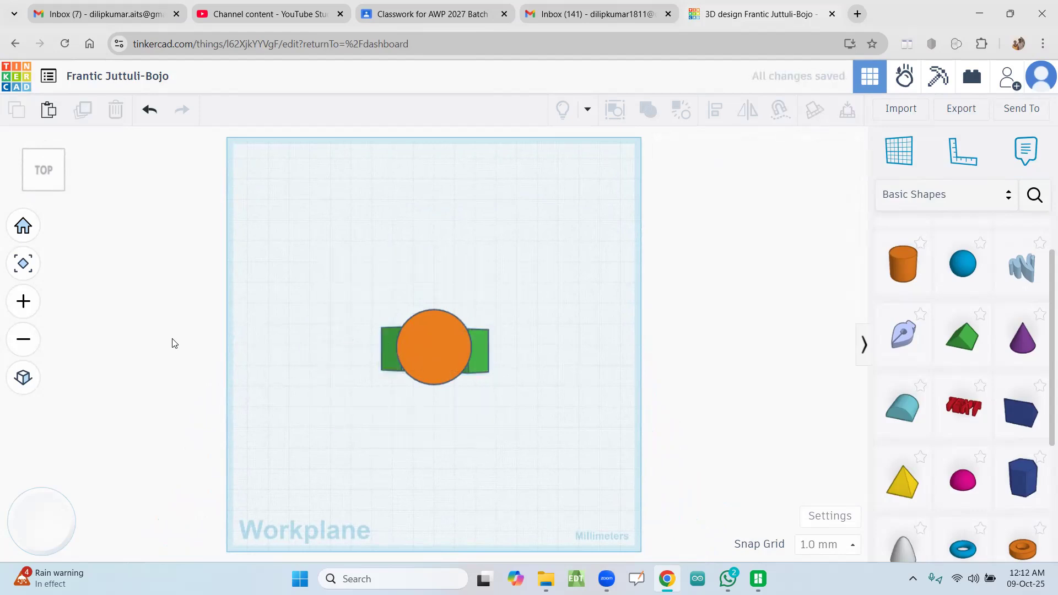
{"action": "left_click", "coordinate": [485, 368]}
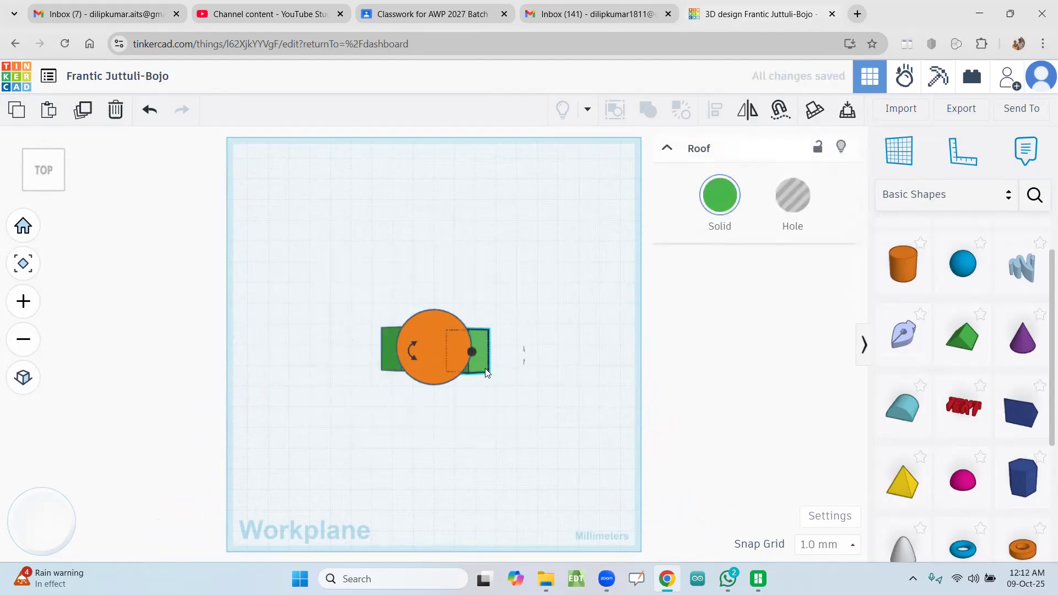
{"action": "left_click", "coordinate": [532, 343]}
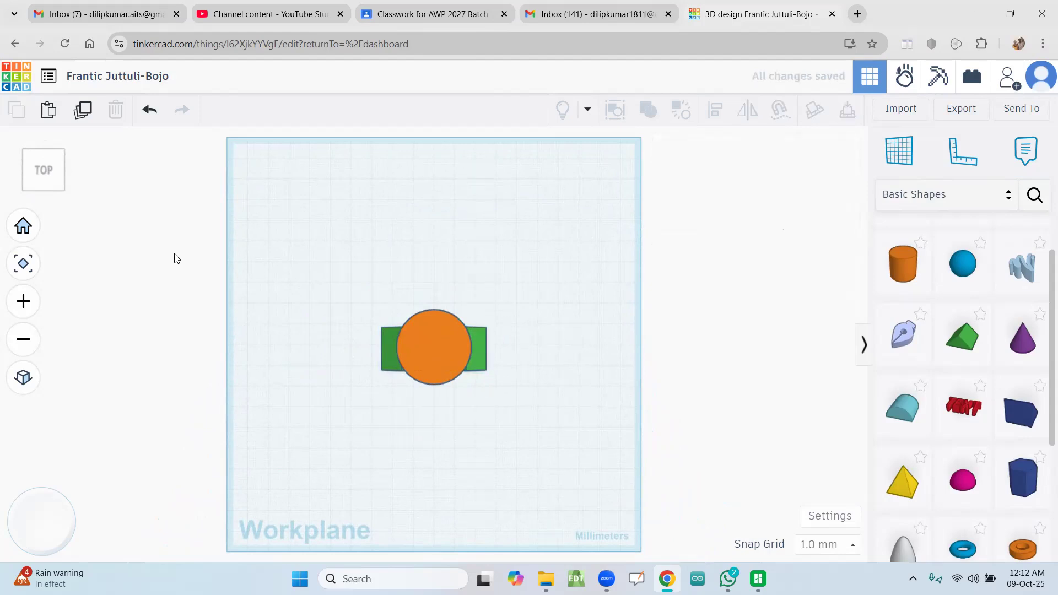
Step: Examine how the roof supports line up with the cylinder from the front, both sides, below and an angled view
{"action": "left_click", "coordinate": [44, 192]}
{"action": "left_click", "coordinate": [49, 186]}
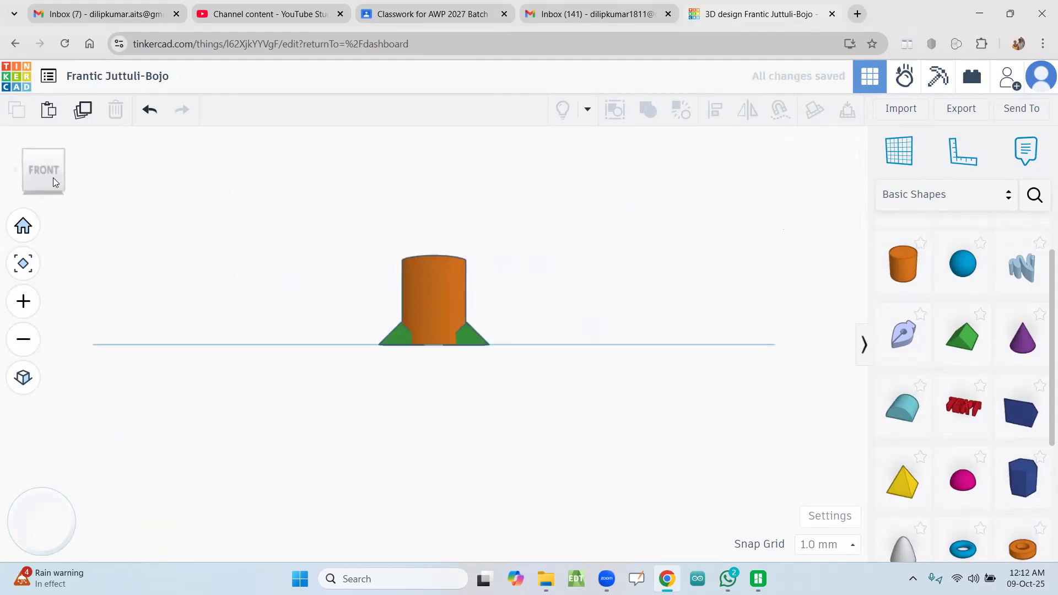
{"action": "left_click", "coordinate": [74, 175]}
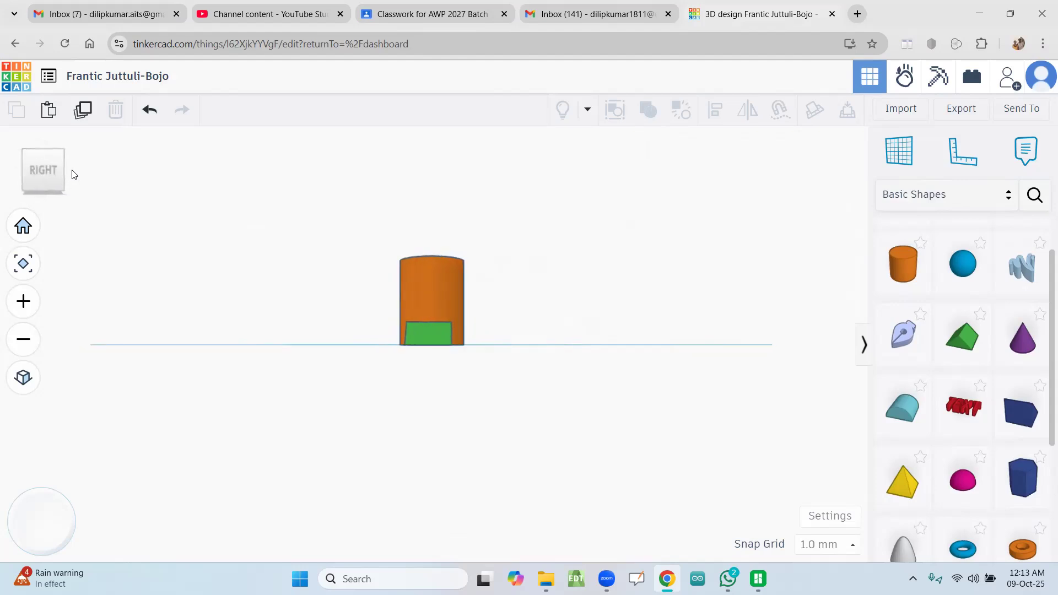
{"action": "left_click", "coordinate": [74, 175]}
{"action": "left_click", "coordinate": [72, 172]}
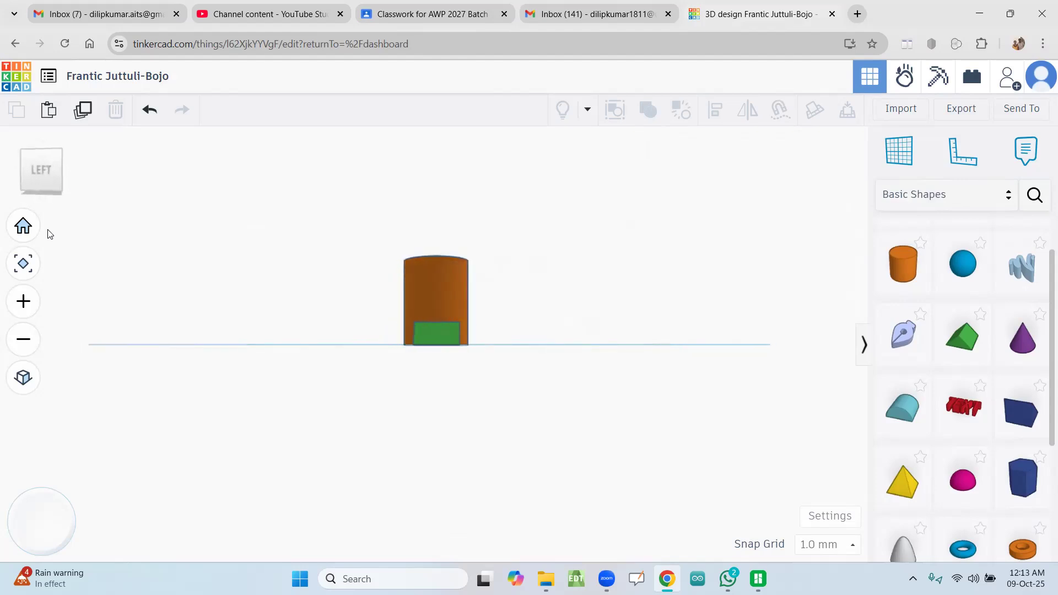
{"action": "left_click", "coordinate": [49, 198]}
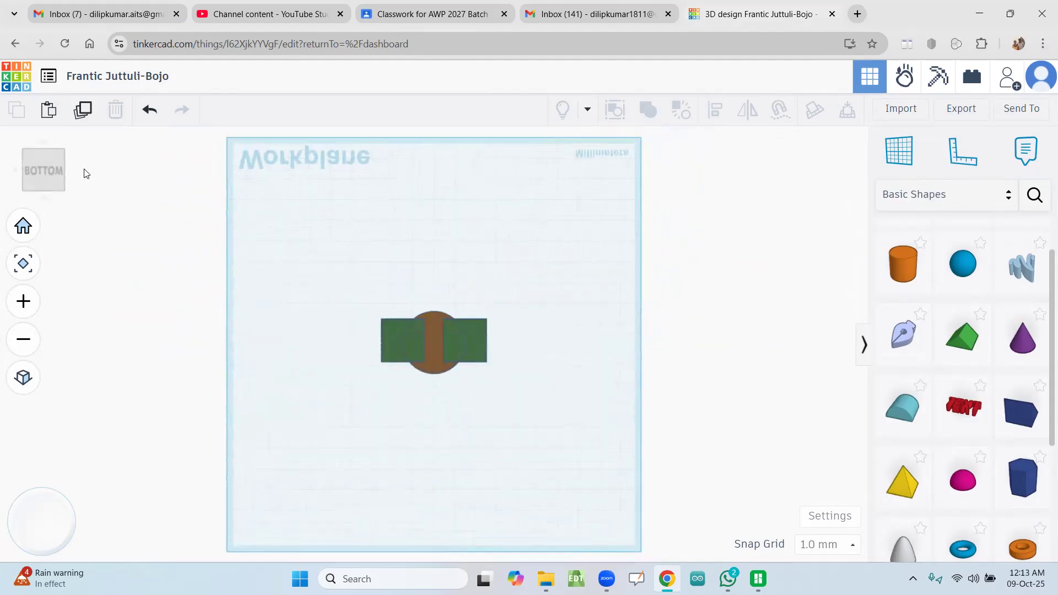
{"action": "left_click", "coordinate": [70, 173]}
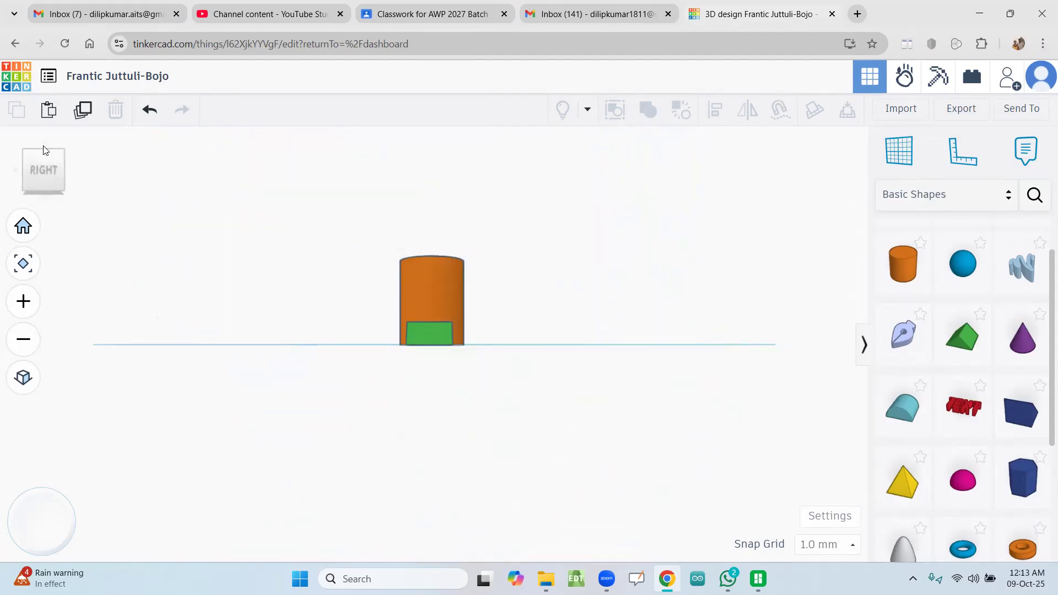
{"action": "left_click", "coordinate": [23, 264]}
{"action": "scroll", "coordinate": [470, 300], "scroll_direction": "down", "scroll_amount": 2}
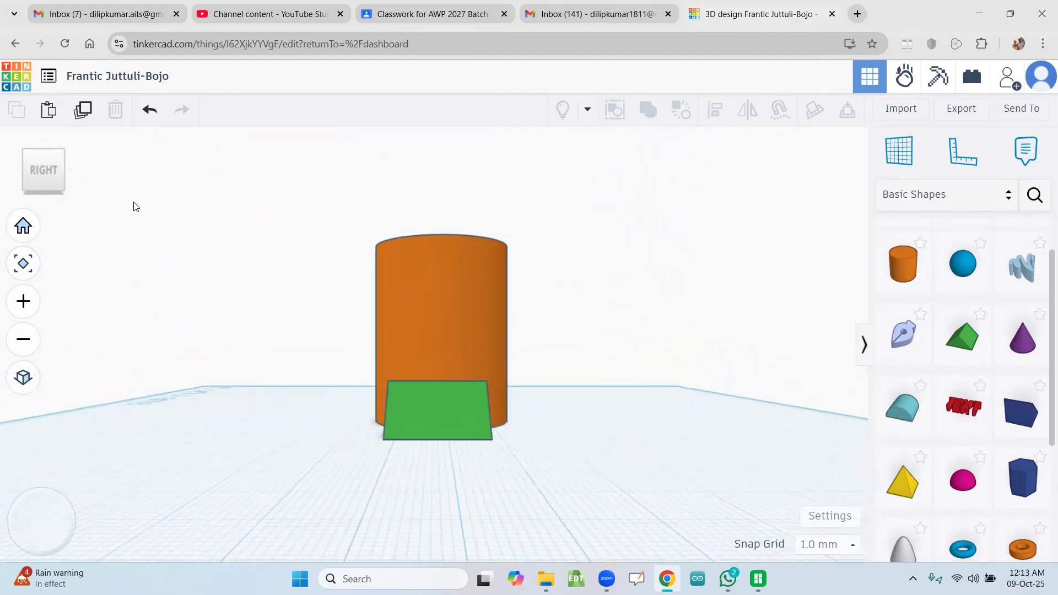
{"action": "mouse_move", "coordinate": [43, 157]}
{"action": "left_mouse_down"}
{"action": "mouse_move", "coordinate": [42, 170]}
{"action": "mouse_move", "coordinate": [42, 161]}
{"action": "left_mouse_up"}
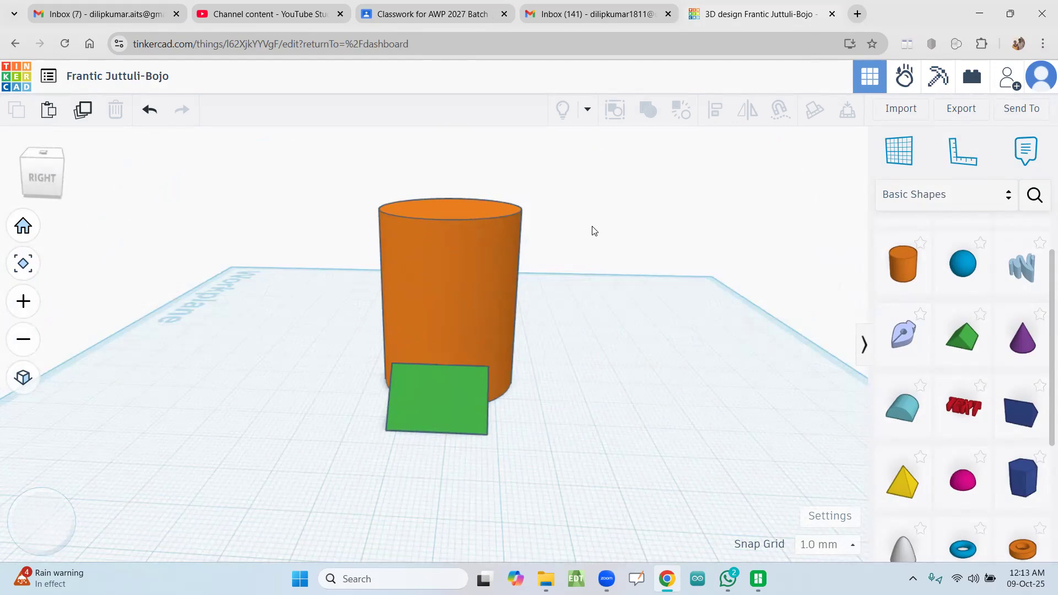
{"action": "scroll", "coordinate": [517, 299], "scroll_direction": "down", "scroll_amount": 3}
{"action": "scroll", "coordinate": [517, 299], "scroll_direction": "down", "scroll_amount": 2}
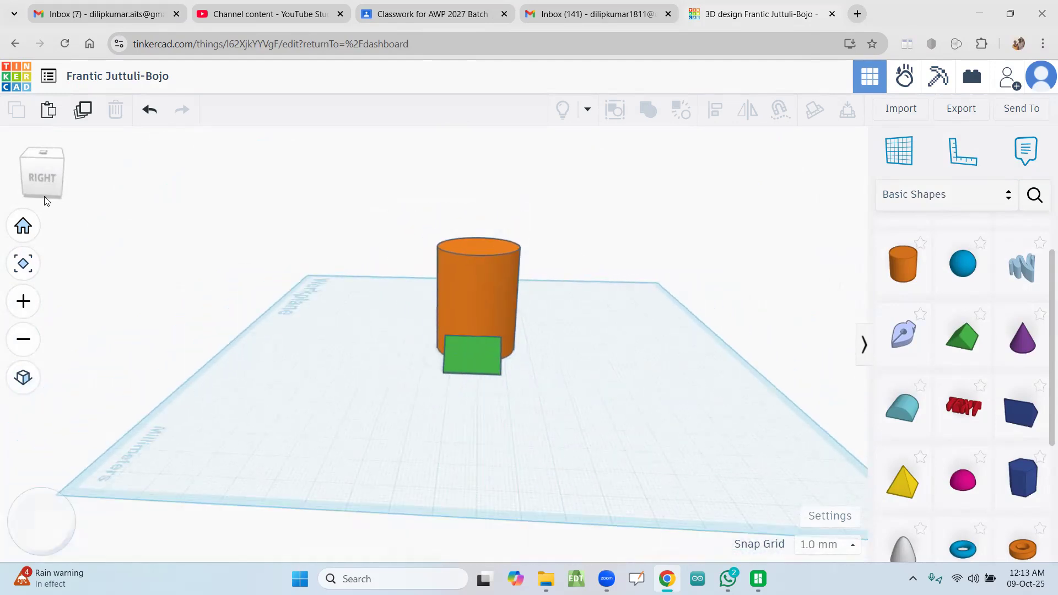
{"action": "left_click", "coordinate": [58, 194]}
{"action": "left_click", "coordinate": [29, 163]}
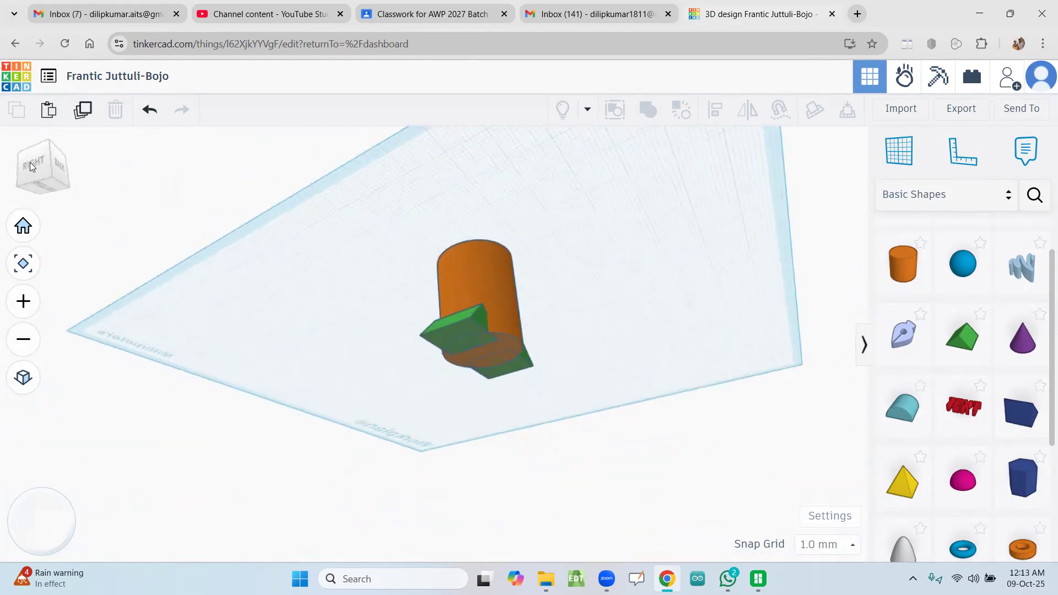
{"action": "left_click", "coordinate": [22, 174]}
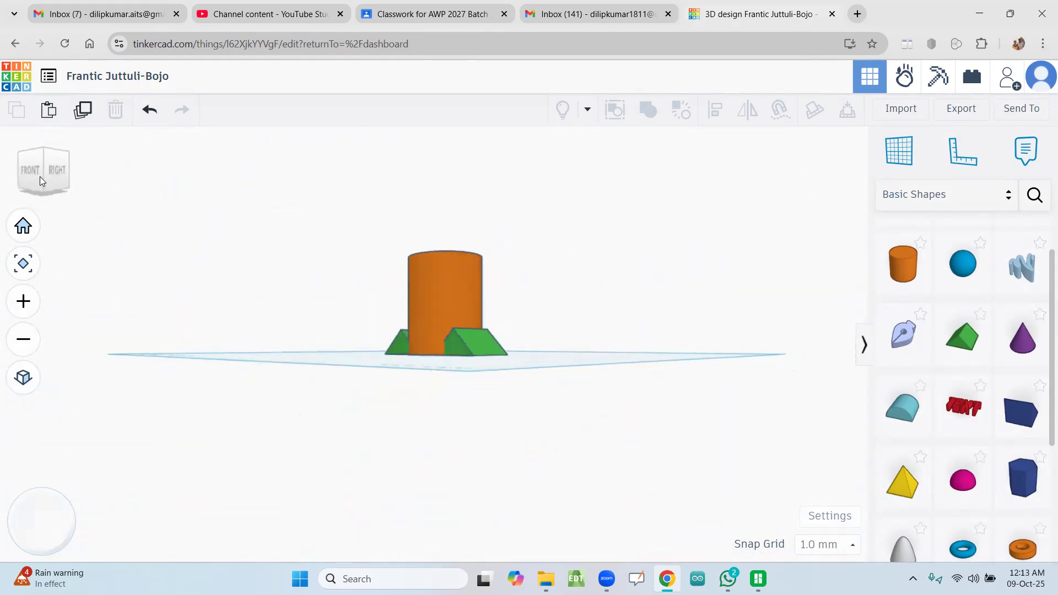
{"action": "left_click", "coordinate": [38, 178]}
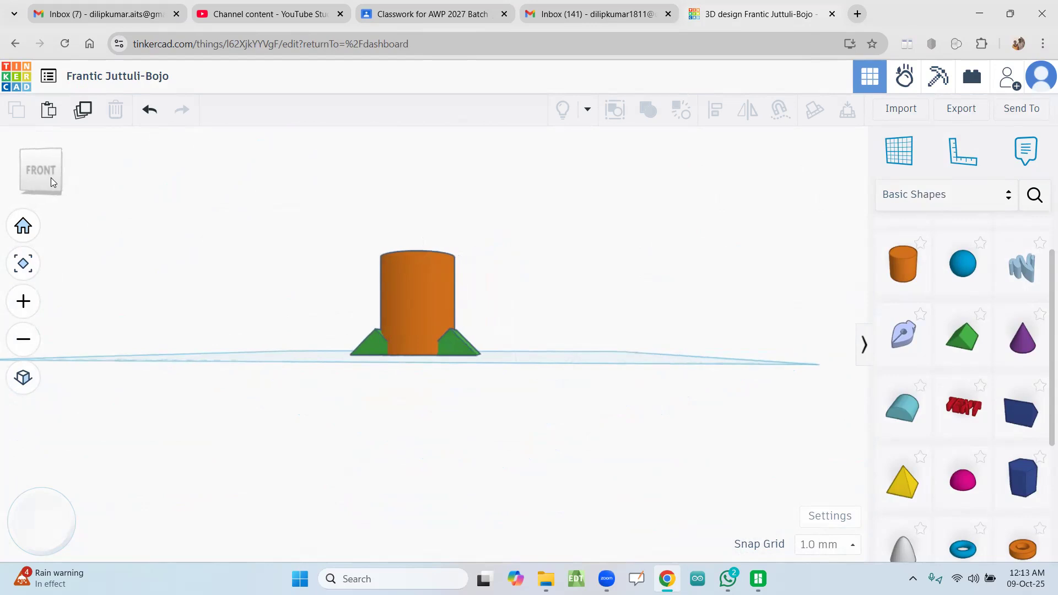
{"action": "left_click", "coordinate": [44, 164]}
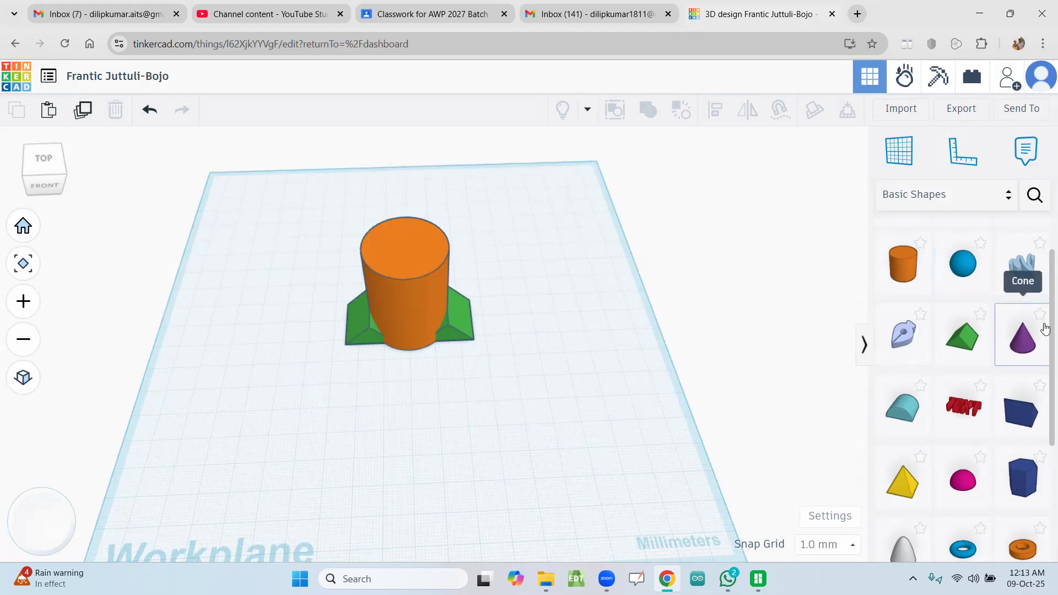
Step: Place a solid Paraboloid on the top face of the cylinder as a nose
{"action": "scroll", "coordinate": [1045, 397], "scroll_direction": "down", "scroll_amount": 1}
{"action": "scroll", "coordinate": [1045, 397], "scroll_direction": "down", "scroll_amount": 2}
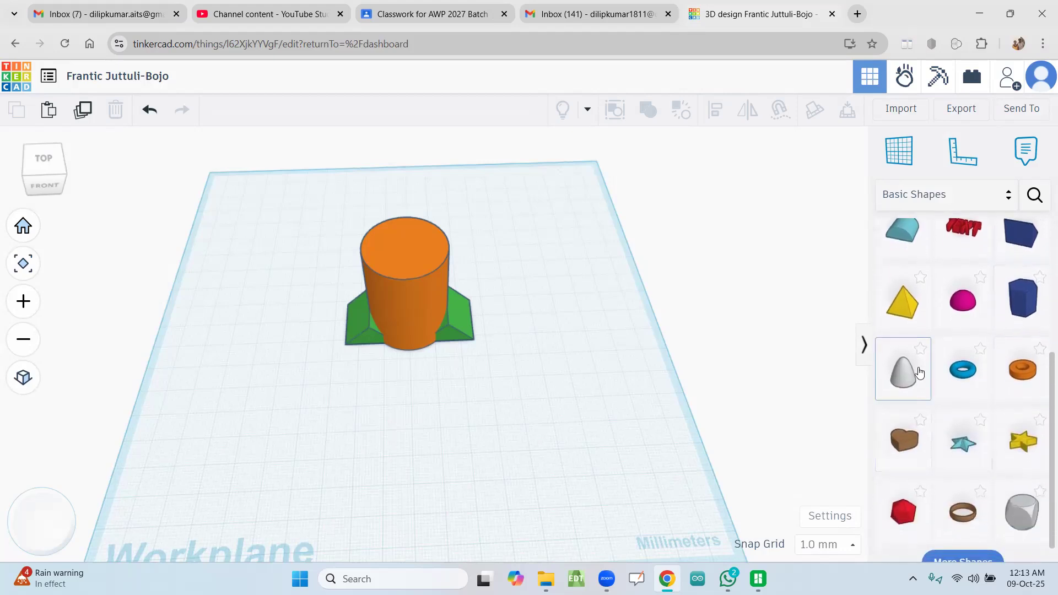
{"action": "left_click_drag", "start_coordinate": [895, 383], "coordinate": [401, 242]}
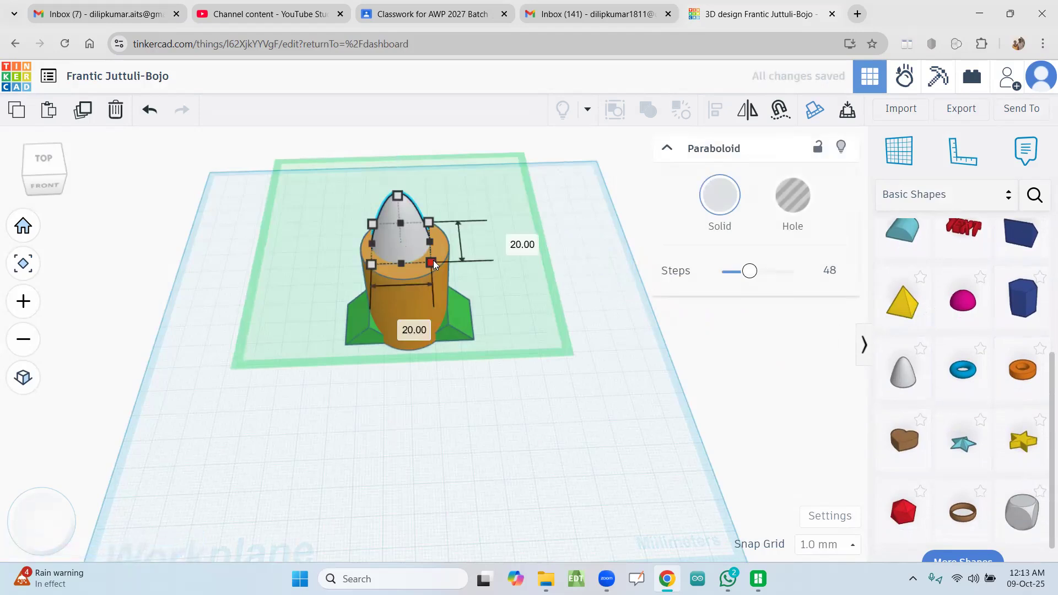
Step: Compare the paraboloid's footprint with the cylinder's and set the paraboloid's front-to-back length to 30 mm
{"action": "left_click", "coordinate": [422, 309]}
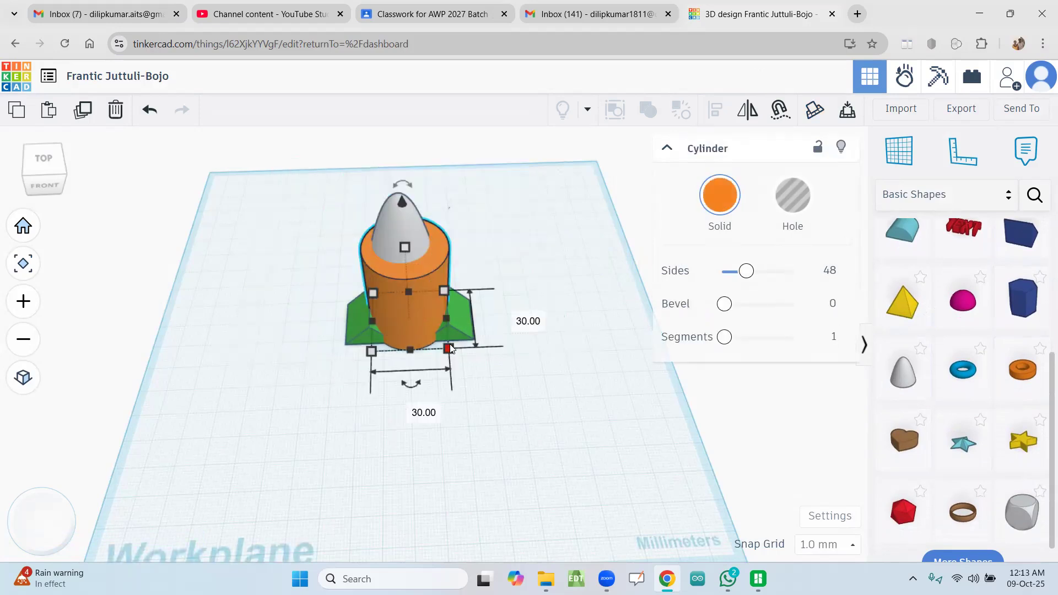
{"action": "left_click", "coordinate": [410, 213]}
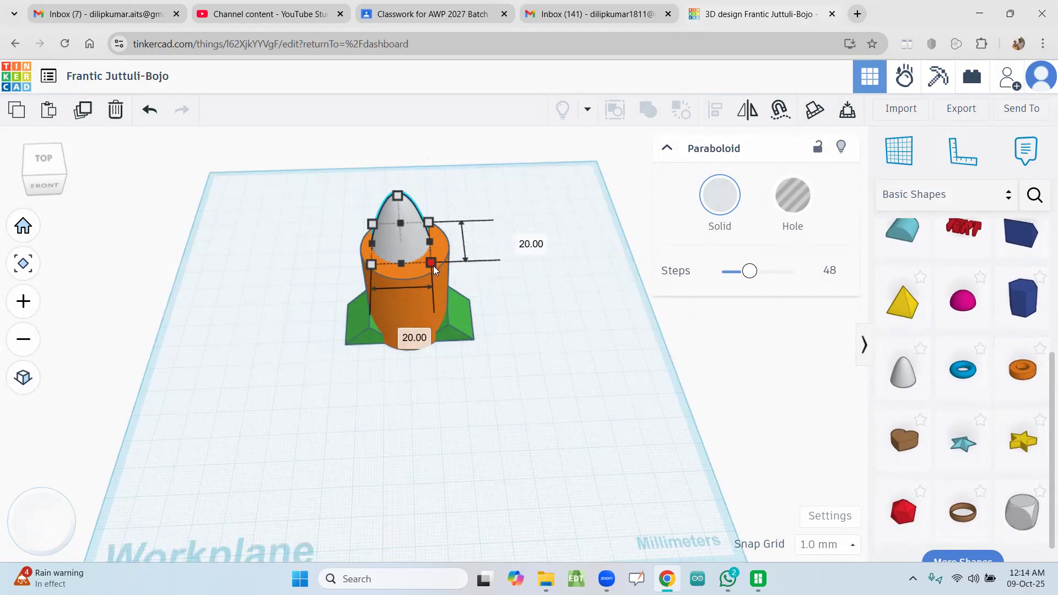
{"action": "left_click_drag", "start_coordinate": [435, 269], "coordinate": [439, 274]}
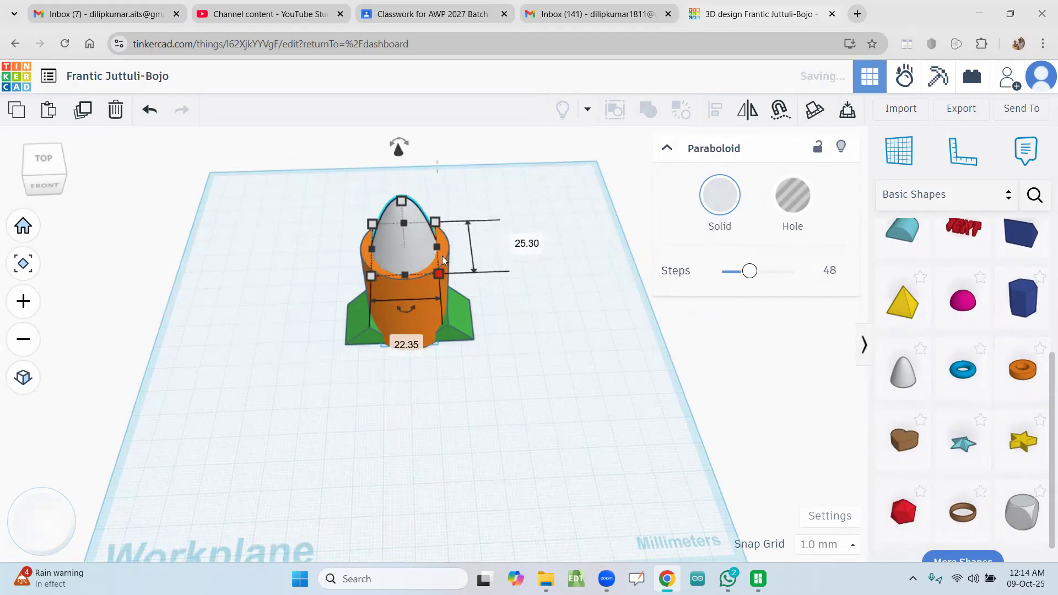
{"action": "left_click", "coordinate": [518, 243]}
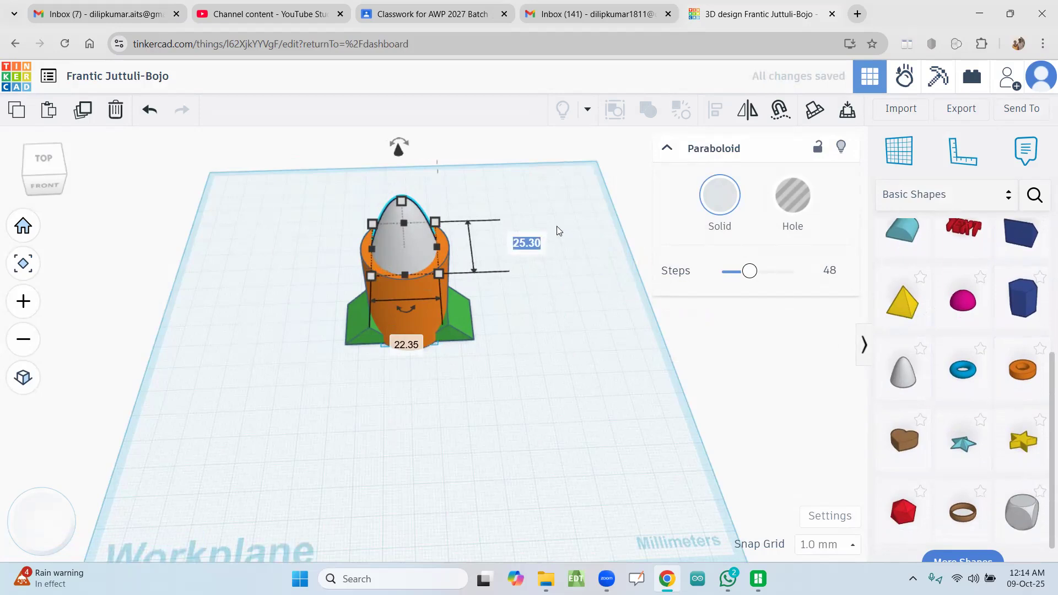
{"action": "key", "text": "BackSpace"}
{"action": "type", "text": "30.00"}
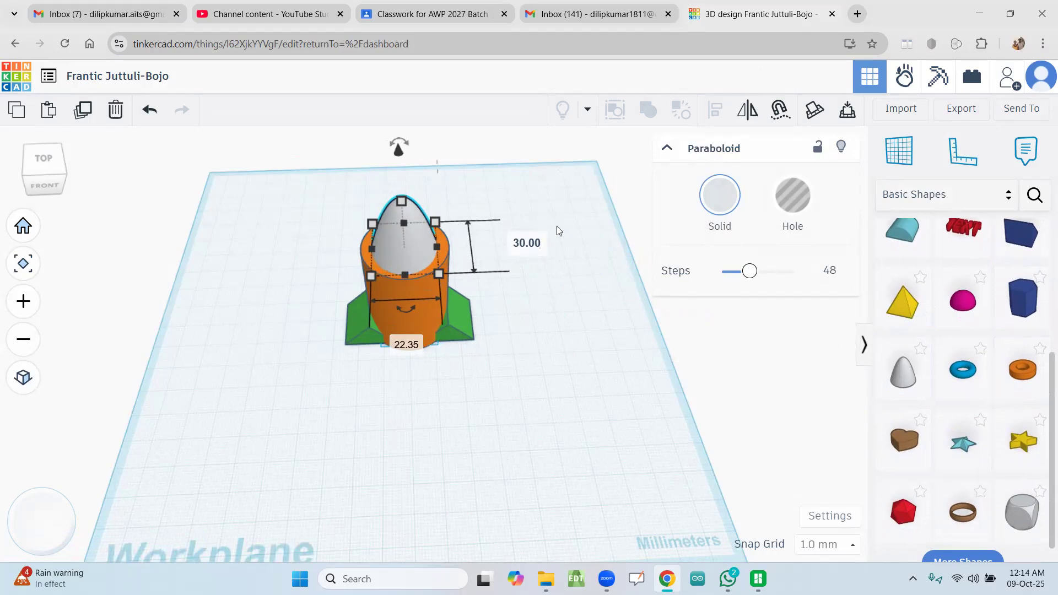
{"action": "key", "text": "Return"}
Step: Set the paraboloid's width to 30 mm and move it by -3.65 and -2.70 mm to sit squarely over the cylinder
{"action": "left_click", "coordinate": [413, 353]}
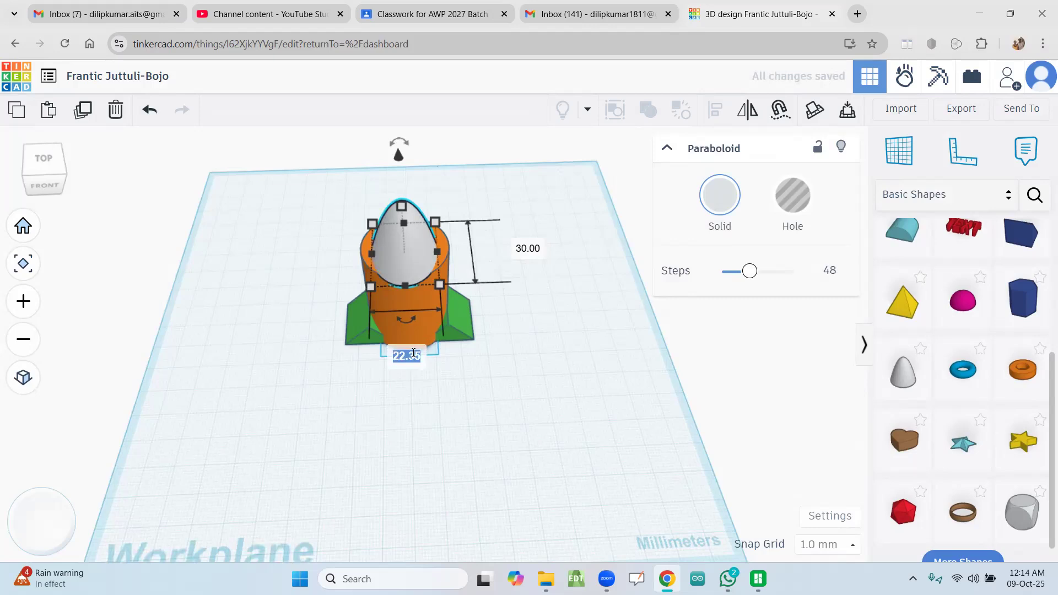
{"action": "type", "text": "30.00"}
{"action": "key", "text": "Return"}
{"action": "left_click_drag", "start_coordinate": [438, 252], "coordinate": [427, 248]}
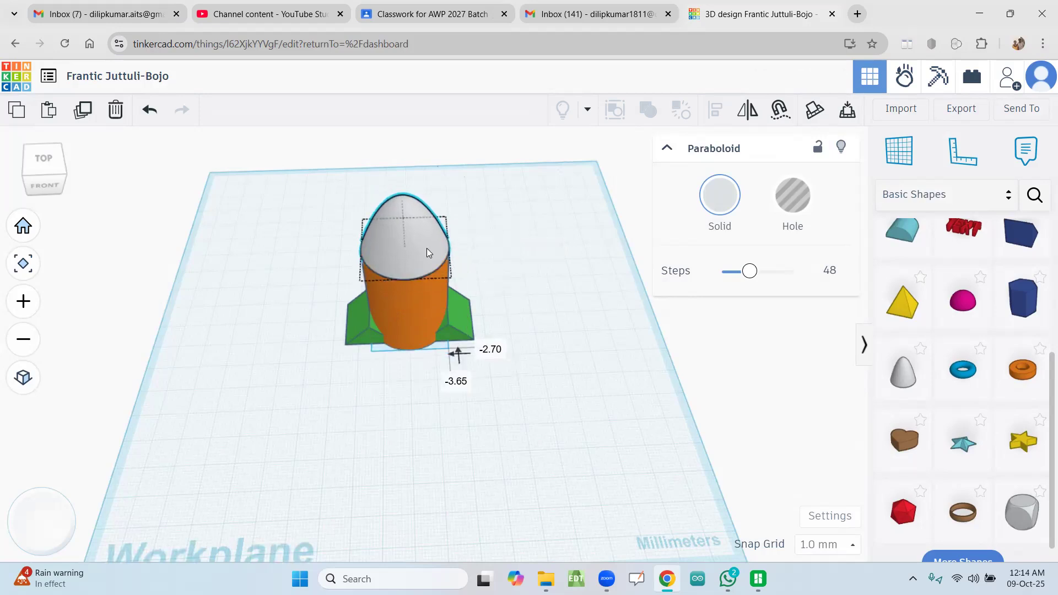
{"action": "left_click", "coordinate": [581, 268]}
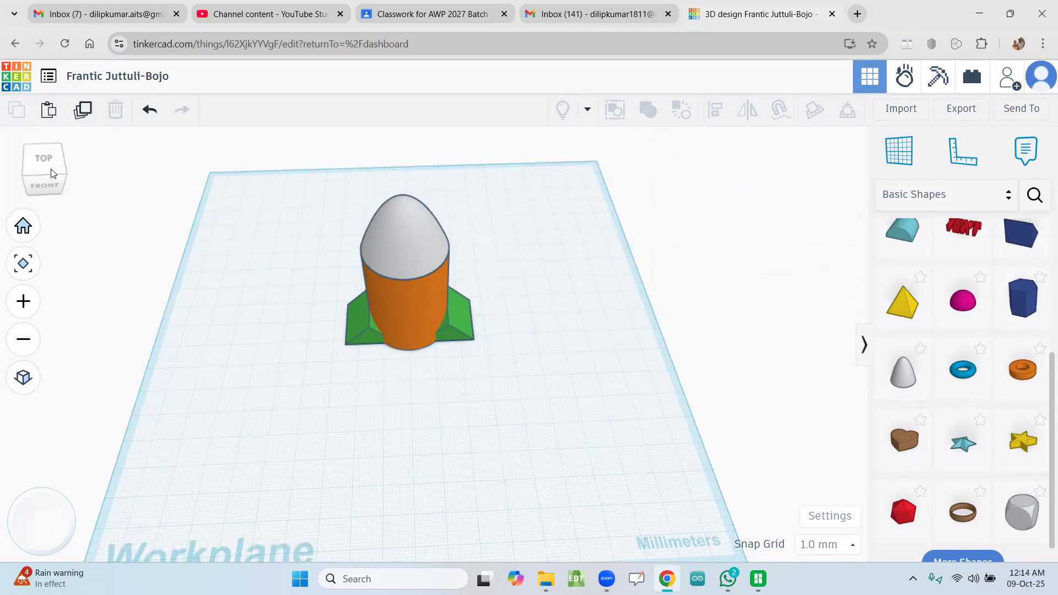
Step: From the top view, nudge both roof supports slightly toward the back so they centre on the cylinder
{"action": "mouse_move", "coordinate": [40, 176]}
{"action": "left_mouse_down"}
{"action": "mouse_move", "coordinate": [31, 186]}
{"action": "mouse_move", "coordinate": [42, 188]}
{"action": "left_mouse_up"}
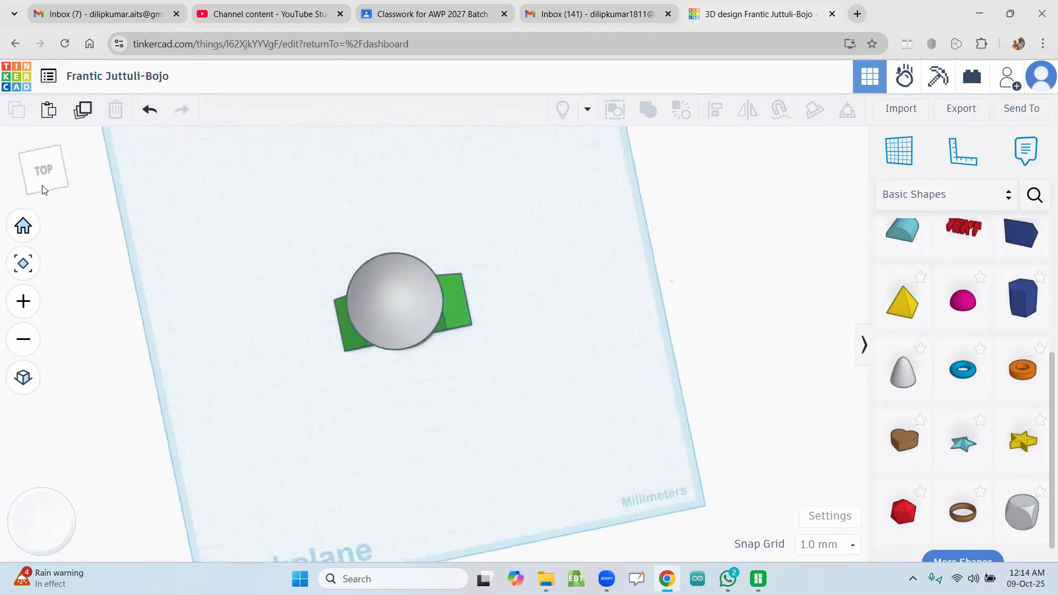
{"action": "left_click", "coordinate": [44, 189]}
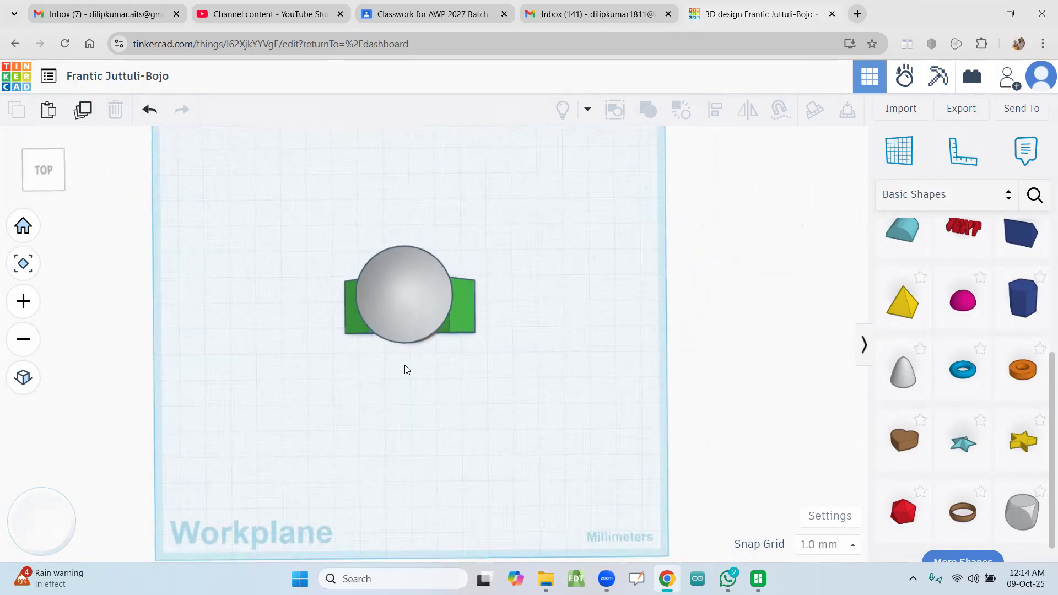
{"action": "left_click", "coordinate": [453, 327]}
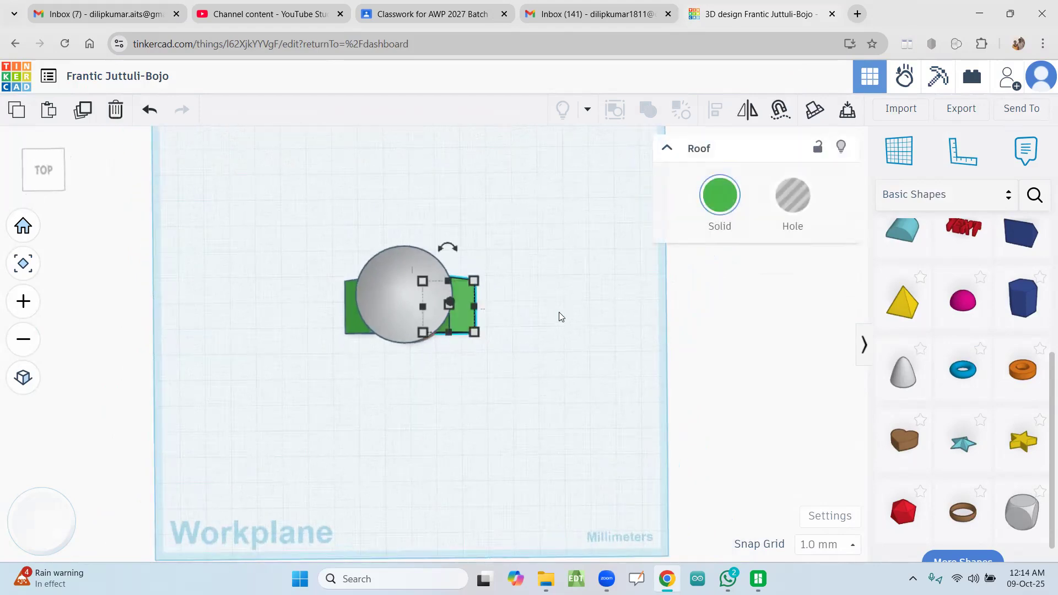
{"action": "left_click", "coordinate": [350, 320]}
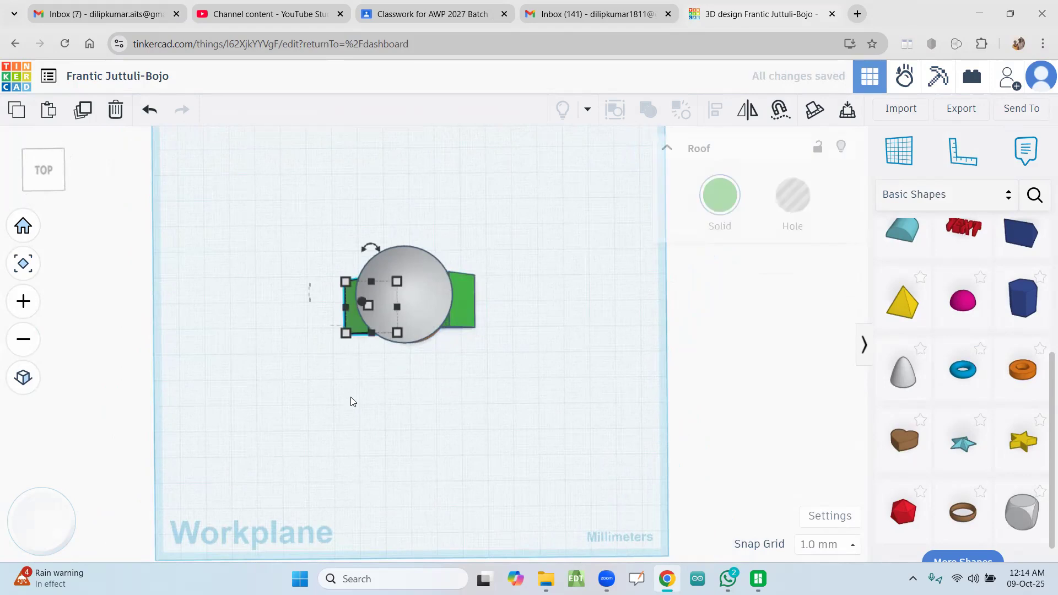
{"action": "left_click", "coordinate": [459, 307]}
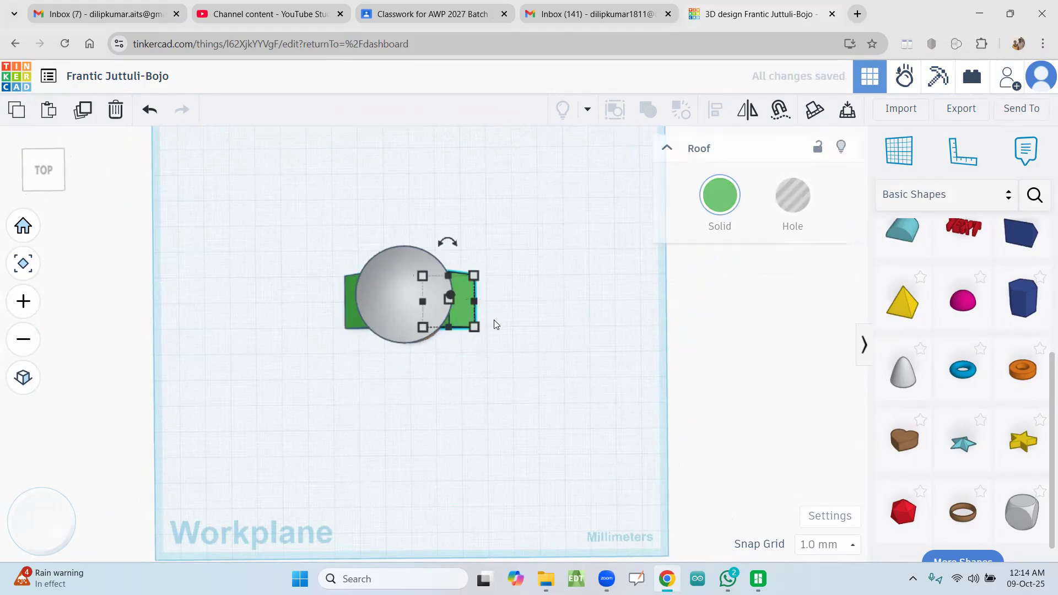
{"action": "left_click", "coordinate": [502, 318]}
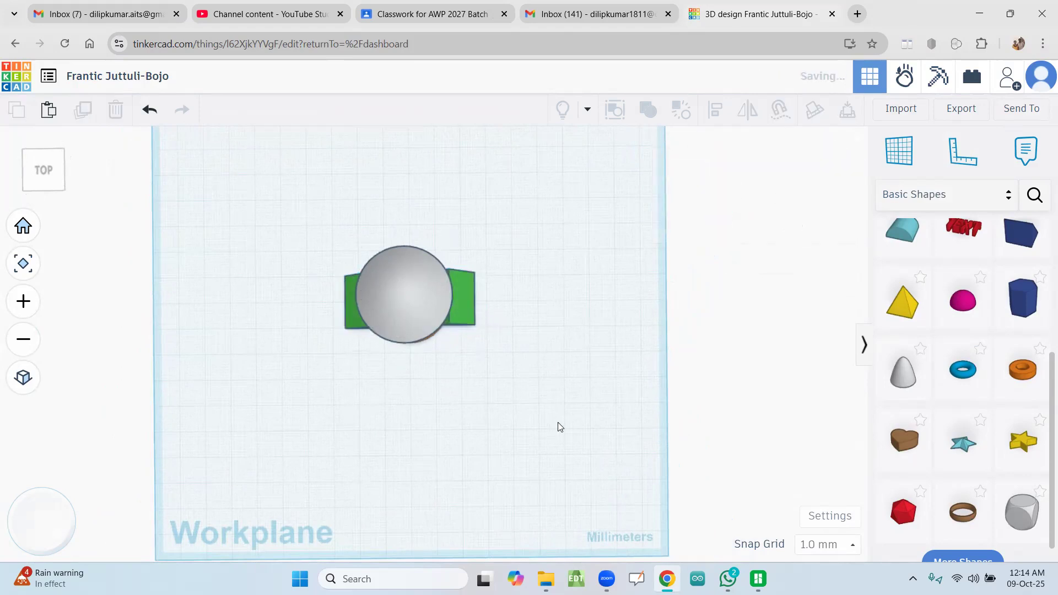
{"action": "left_click", "coordinate": [462, 315]}
{"action": "left_click", "coordinate": [539, 301]}
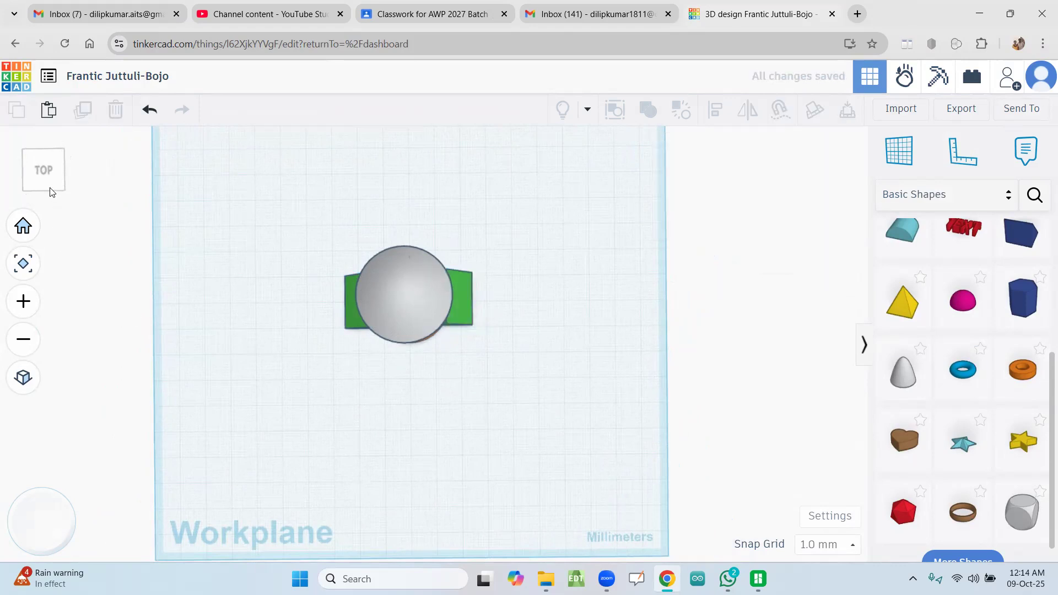
Step: Nudge the left roof support two snap steps inward toward the cylinder
{"action": "mouse_move", "coordinate": [50, 188]}
{"action": "left_mouse_down"}
{"action": "mouse_move", "coordinate": [85, 177]}
{"action": "mouse_move", "coordinate": [127, 188]}
{"action": "mouse_move", "coordinate": [76, 197]}
{"action": "mouse_move", "coordinate": [41, 181]}
{"action": "mouse_move", "coordinate": [52, 188]}
{"action": "left_mouse_up"}
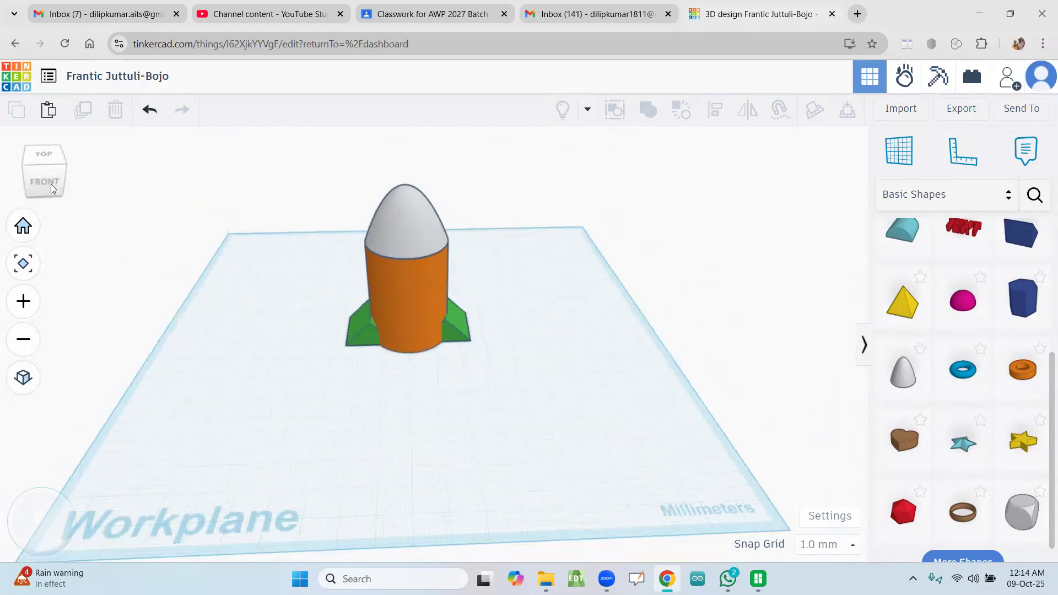
{"action": "left_click", "coordinate": [371, 333]}
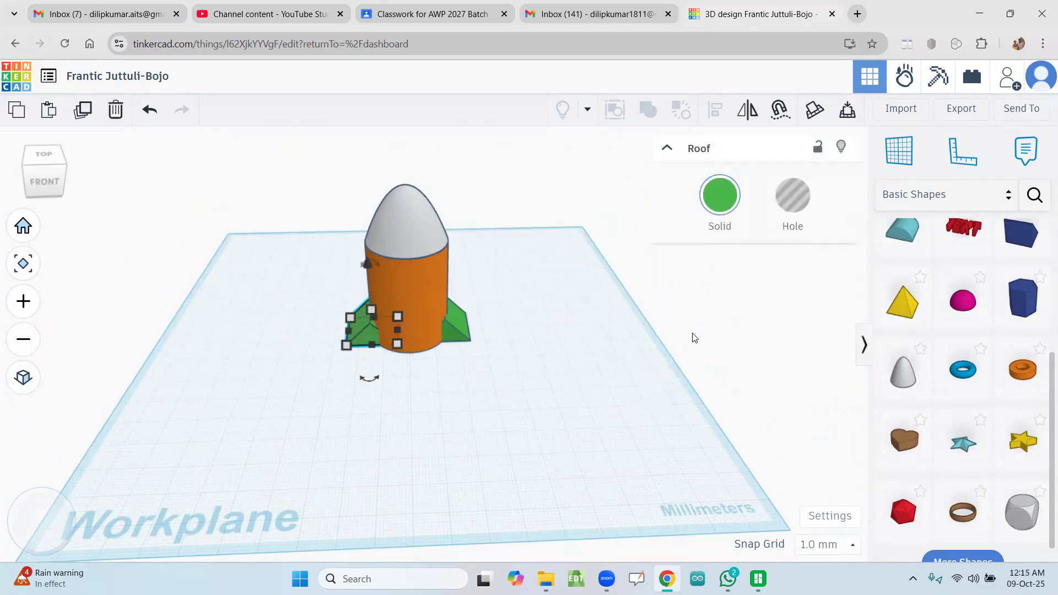
{"action": "key", "text": "Right"}
{"action": "key", "text": "Right"}
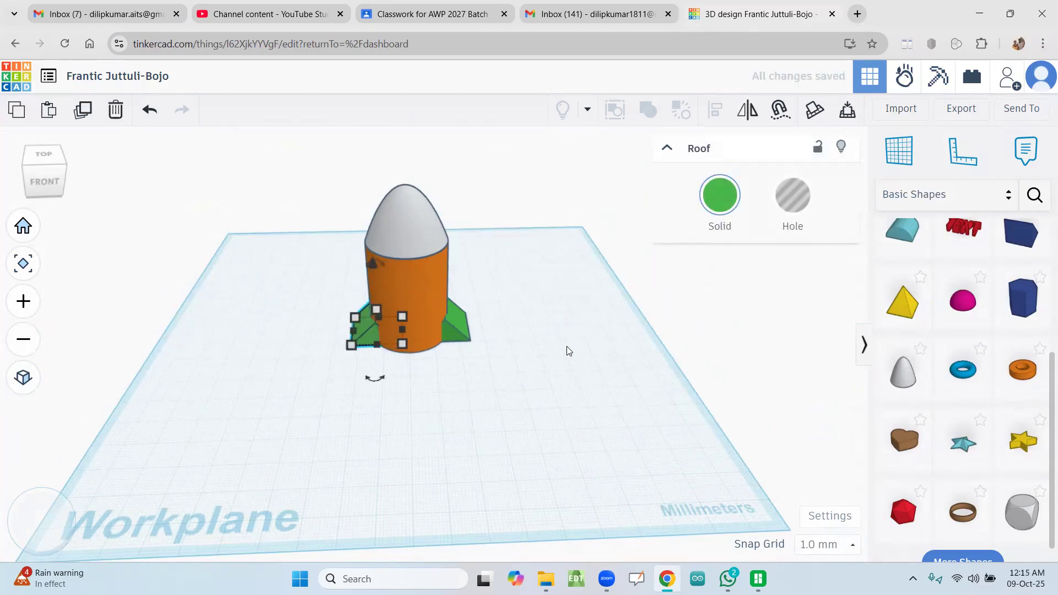
Step: Combine the cylinder, paraboloid nose and both roof supports into one union group
{"action": "left_click", "coordinate": [516, 355]}
{"action": "left_click", "coordinate": [428, 293]}
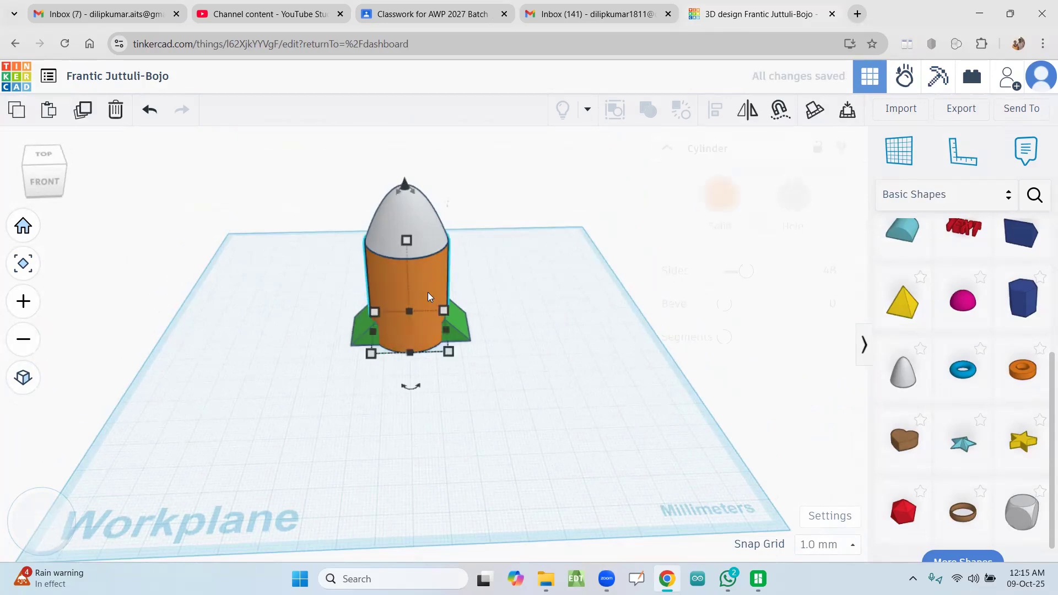
{"action": "left_click", "coordinate": [418, 215]}
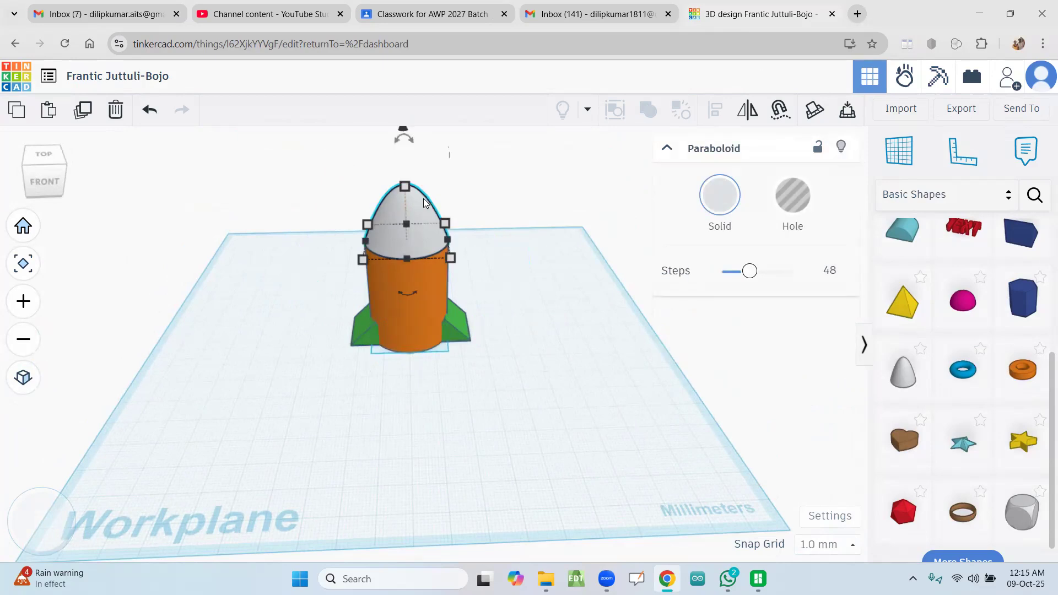
{"action": "left_click", "coordinate": [521, 319]}
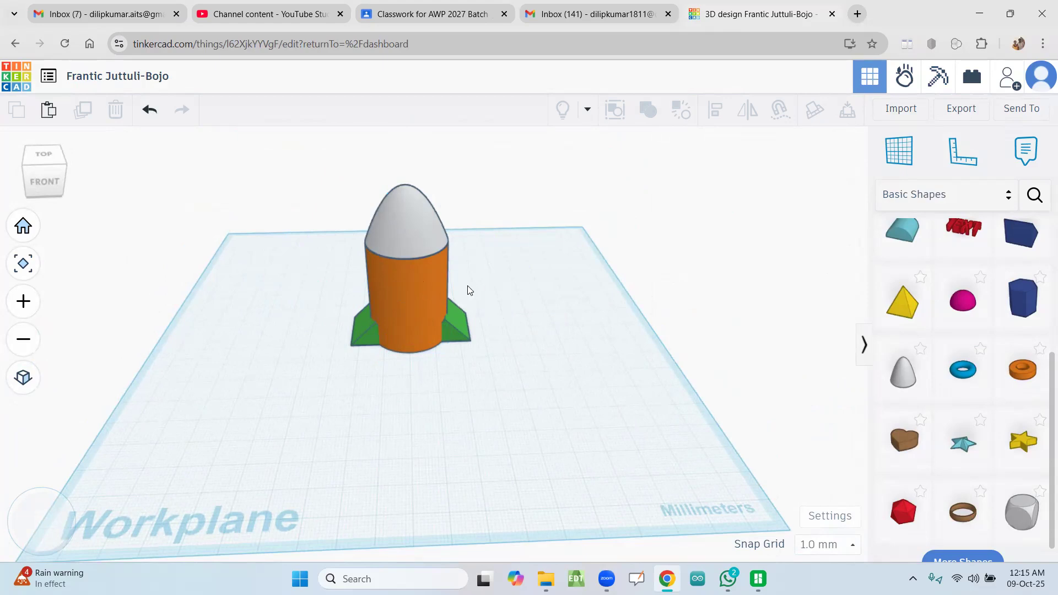
{"action": "left_click", "coordinate": [429, 293]}
{"action": "key", "text": "ctrl+a"}
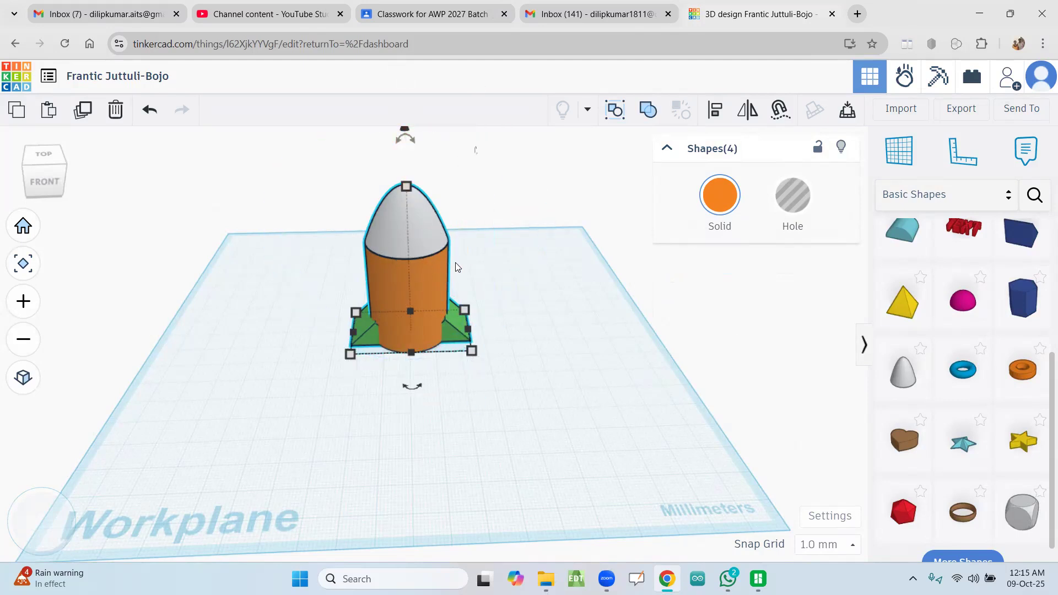
{"action": "left_click", "coordinate": [648, 111]}
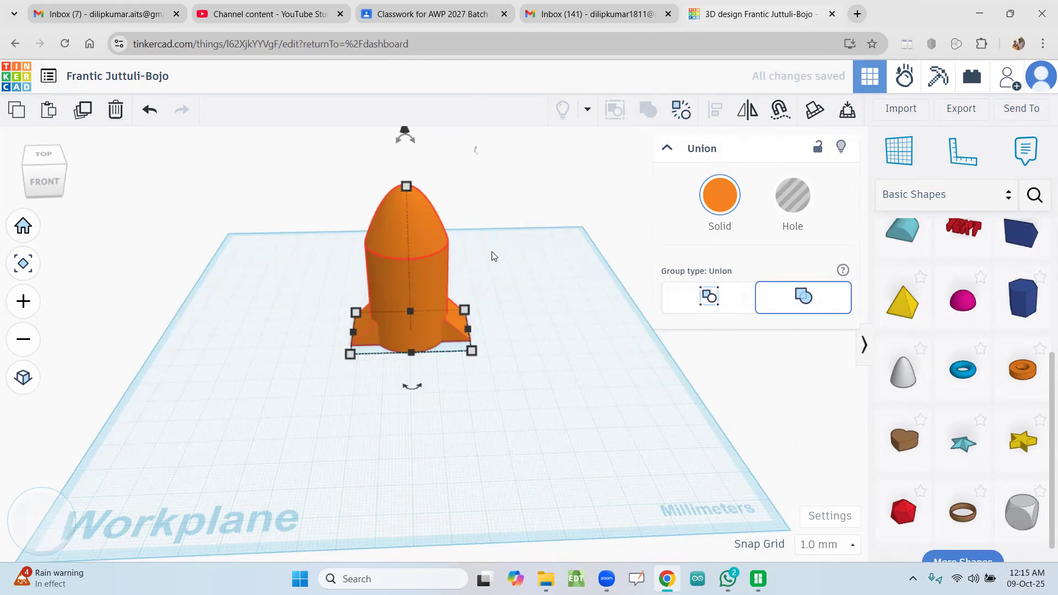
{"action": "left_click", "coordinate": [516, 264]}
Step: Turn the grouped rocket into a hole and set it back to an orange solid
{"action": "left_click", "coordinate": [387, 291]}
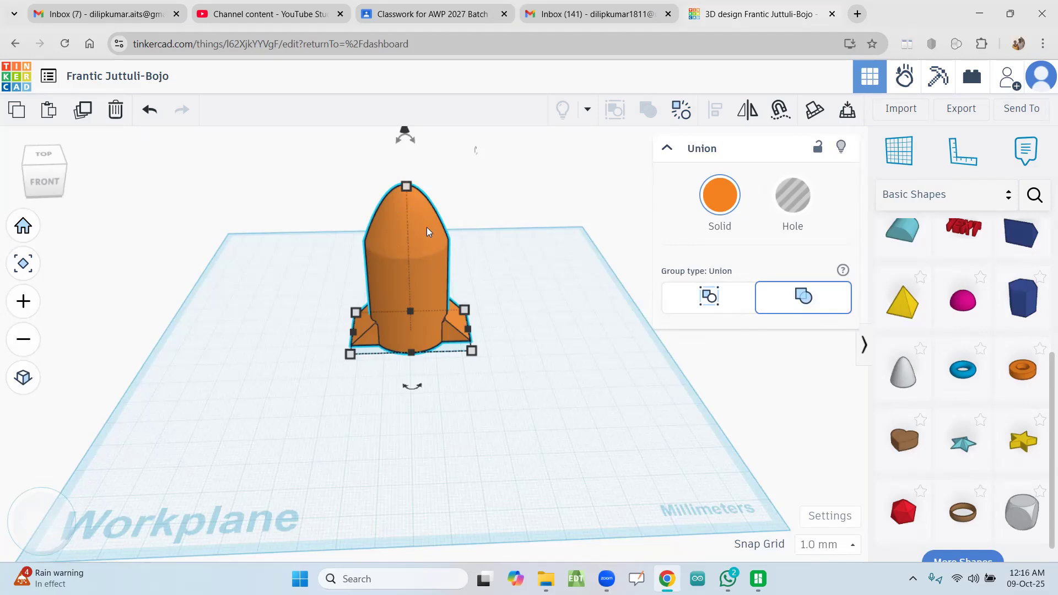
{"action": "left_click", "coordinate": [794, 199]}
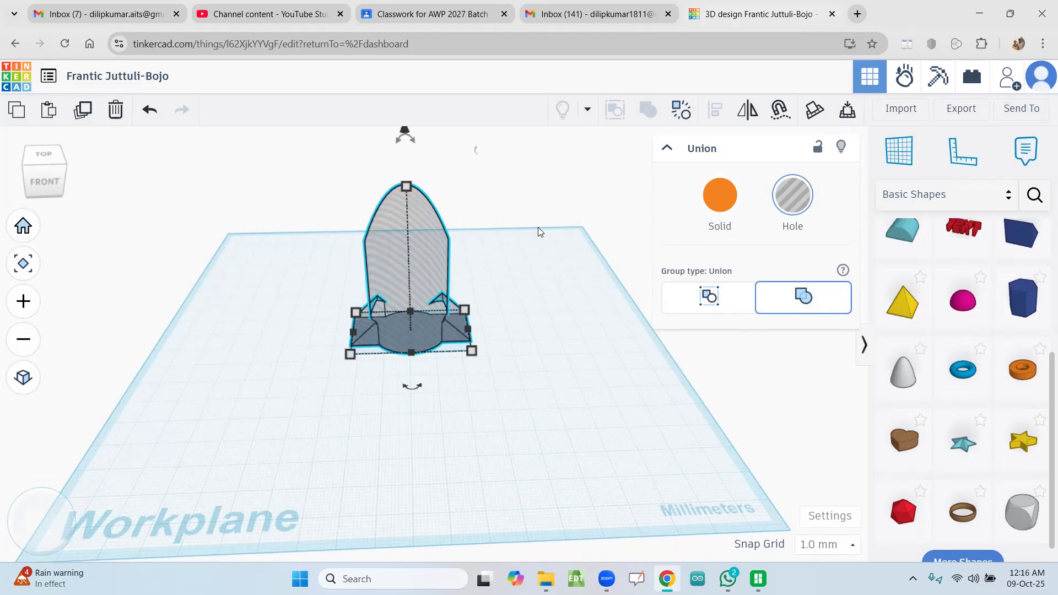
{"action": "left_click", "coordinate": [722, 202]}
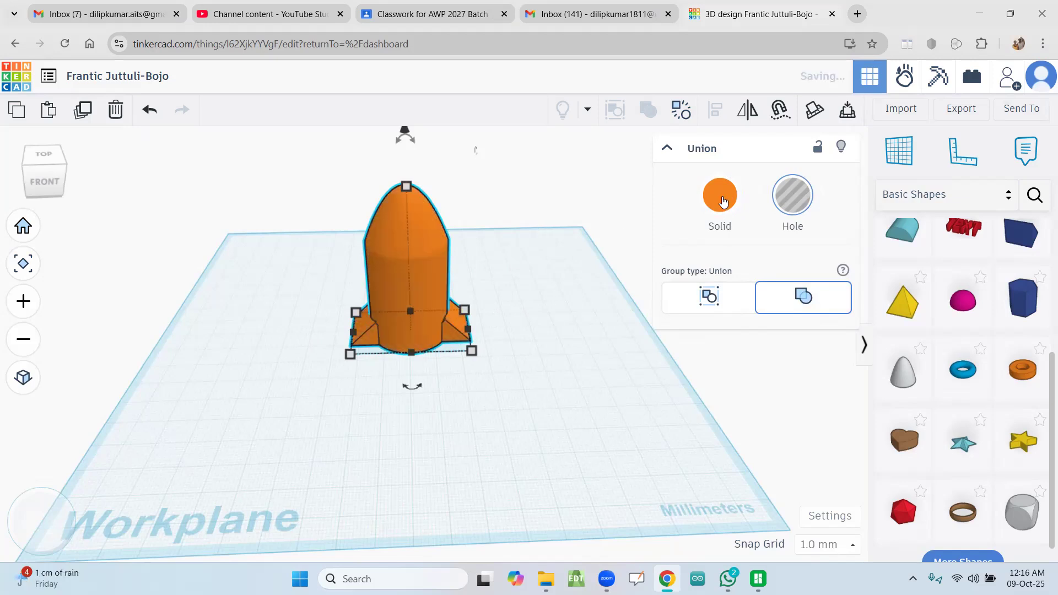
{"action": "left_click", "coordinate": [533, 208]}
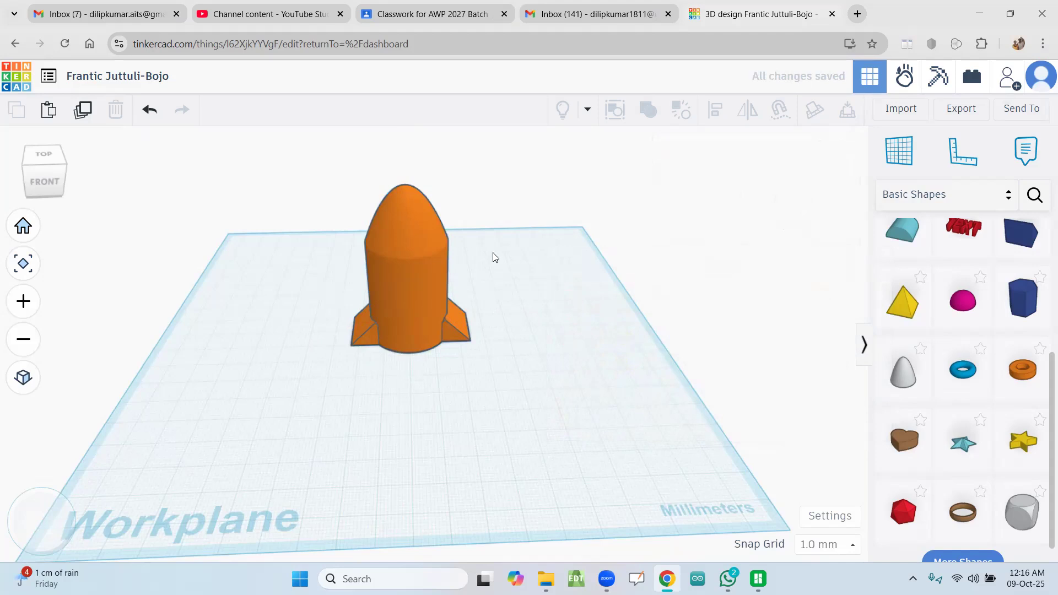
Step: Lower the grouped rocket by 1 mm and raise it back to its previous height on the workplane
{"action": "left_click", "coordinate": [421, 236]}
{"action": "scroll", "coordinate": [476, 271], "scroll_direction": "down", "scroll_amount": 1}
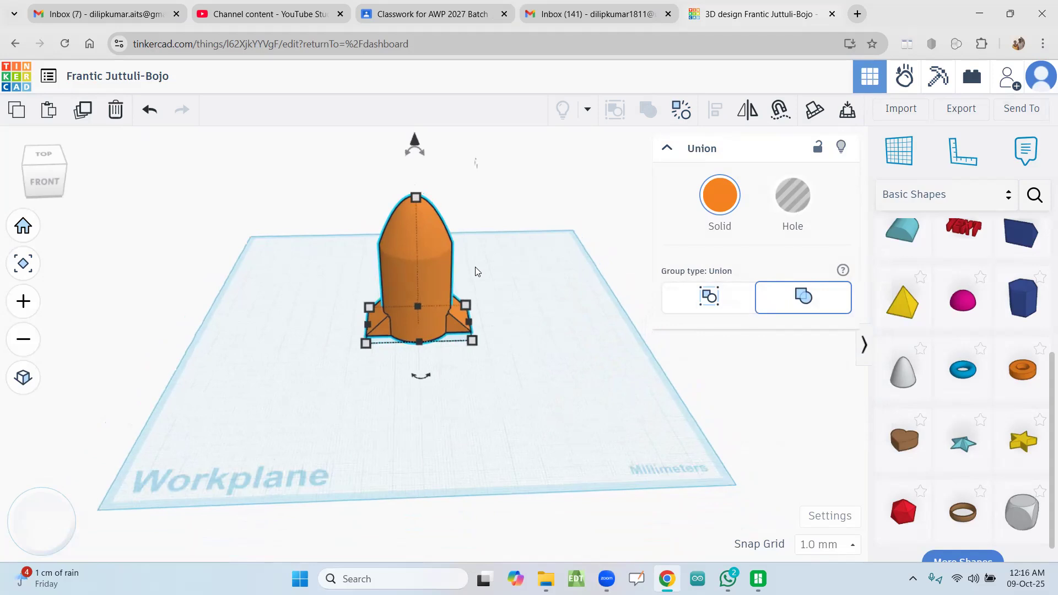
{"action": "mouse_move", "coordinate": [423, 146]}
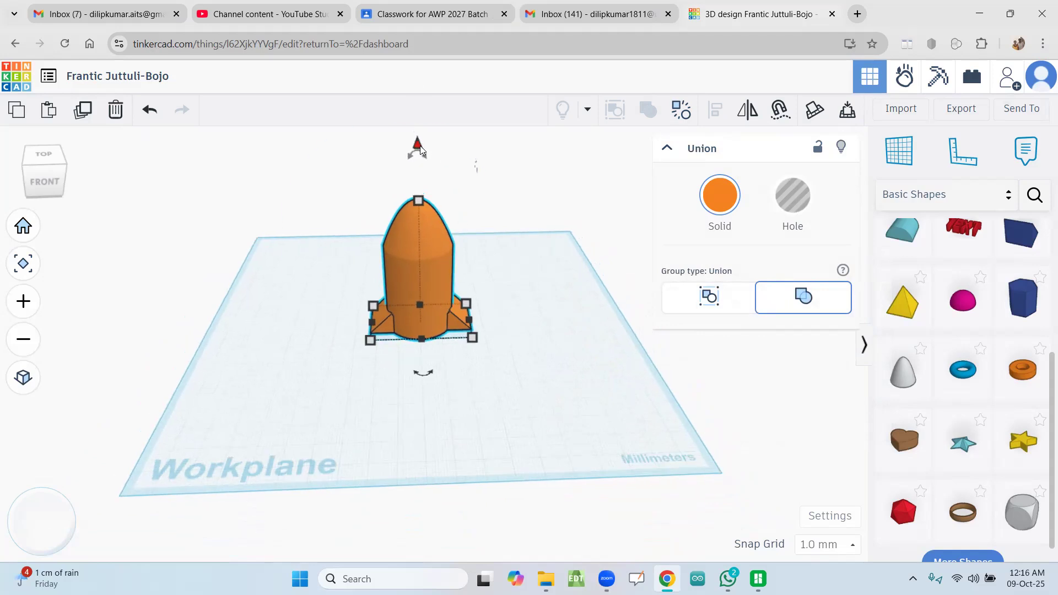
{"action": "left_click", "coordinate": [418, 143]}
{"action": "left_click", "coordinate": [418, 143]}
{"action": "mouse_move", "coordinate": [417, 144]}
{"action": "left_mouse_down"}
{"action": "mouse_move", "coordinate": [417, 112]}
{"action": "mouse_move", "coordinate": [417, 148]}
{"action": "left_mouse_up"}
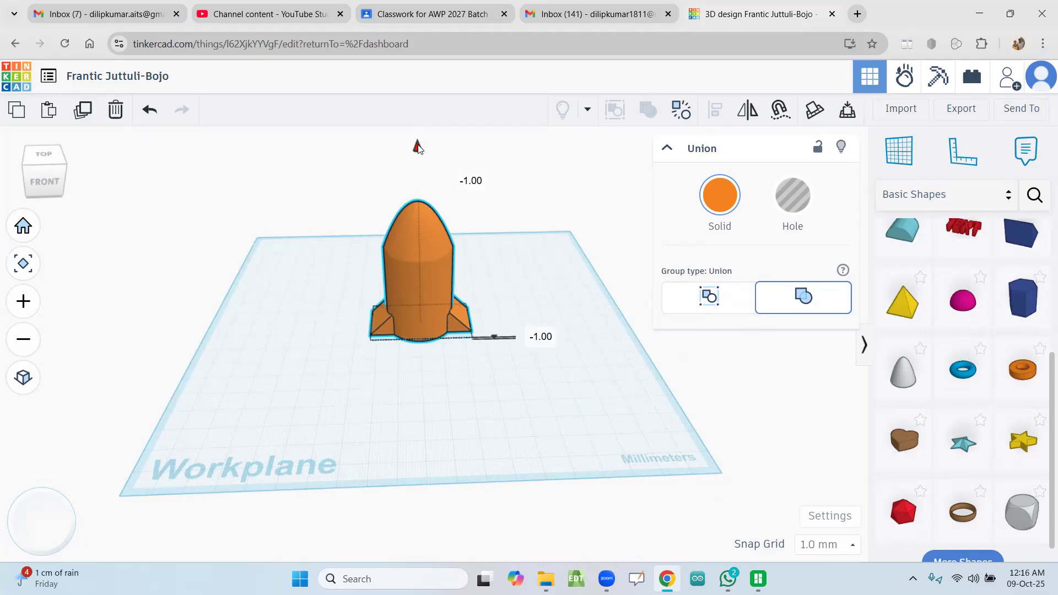
{"action": "left_click_drag", "start_coordinate": [417, 147], "coordinate": [419, 144]}
{"action": "left_click", "coordinate": [570, 202]}
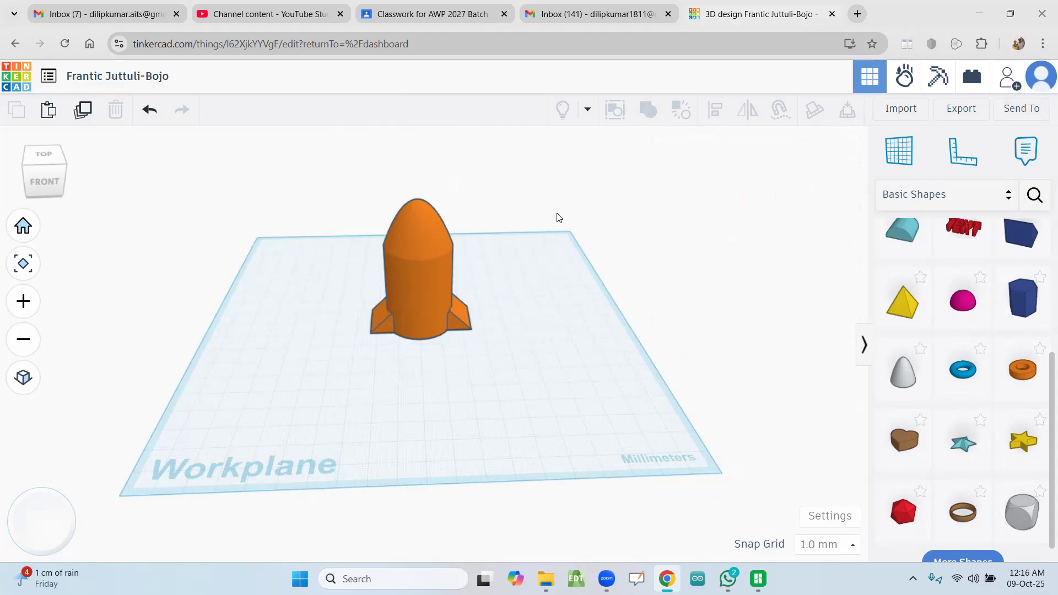
Step: Rename the design as 3D Rocket
{"action": "left_click_drag", "start_coordinate": [333, 388], "coordinate": [304, 392]}
{"action": "left_click", "coordinate": [136, 81]}
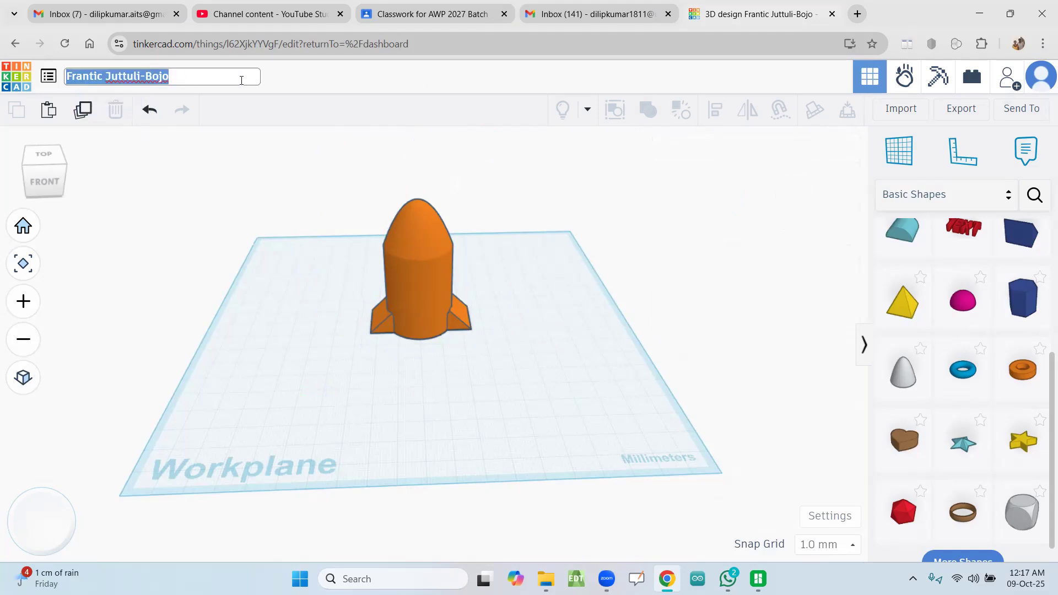
{"action": "key", "text": "BackSpace"}
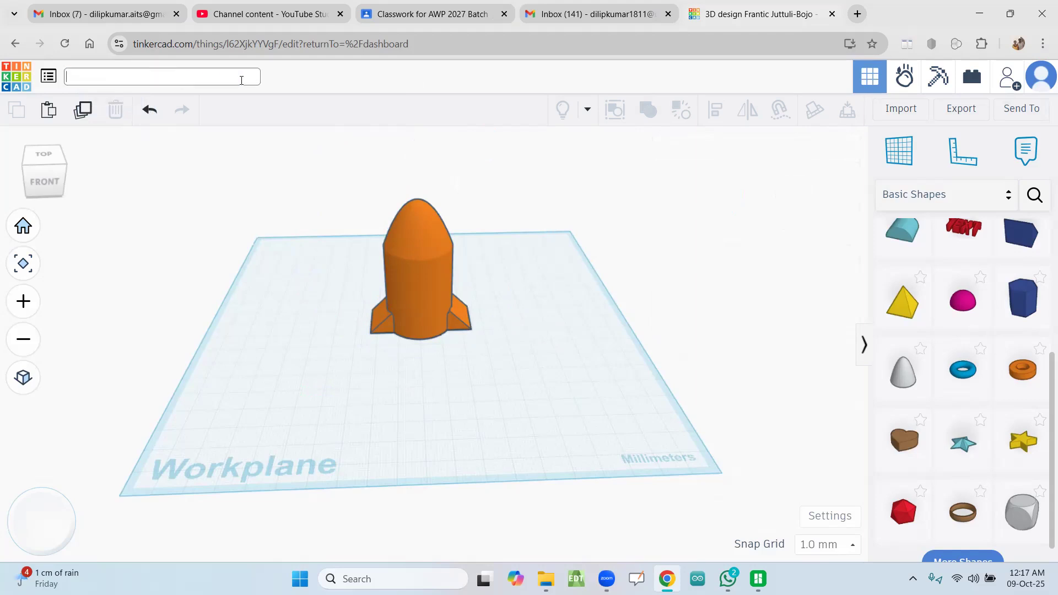
{"action": "type", "text": "3D Rocket"}
{"action": "key", "text": "Return"}
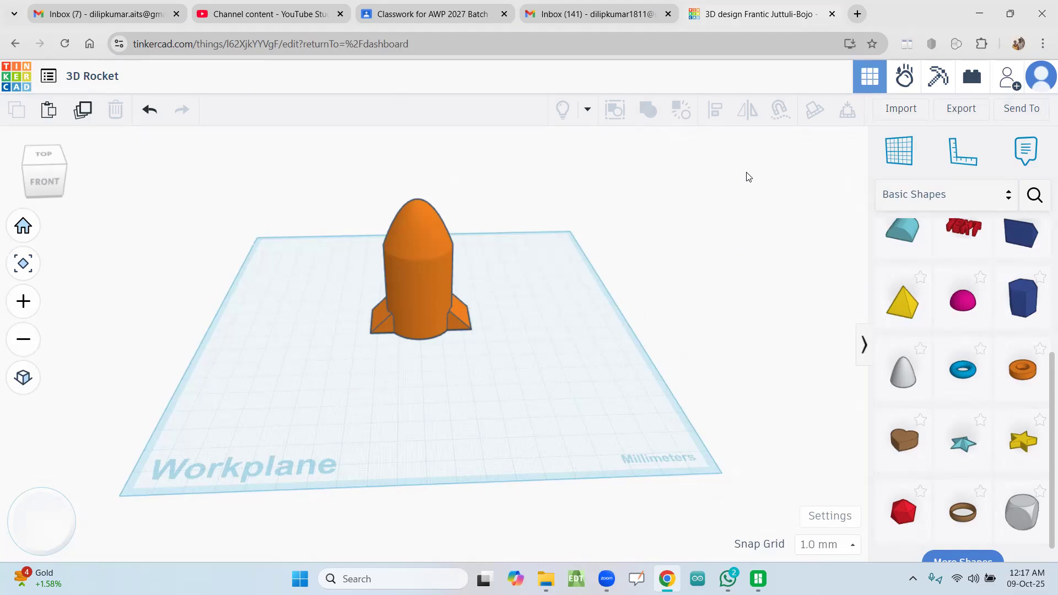
Step: Export everything in the design as an STL file for 3D printing
{"action": "left_click", "coordinate": [960, 111]}
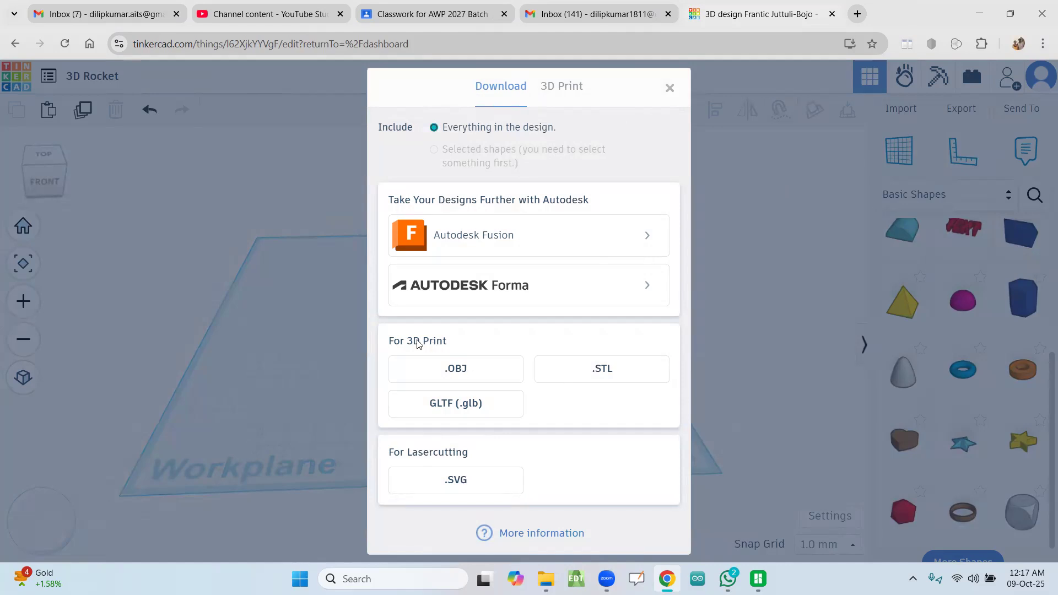
{"action": "left_click", "coordinate": [595, 370]}
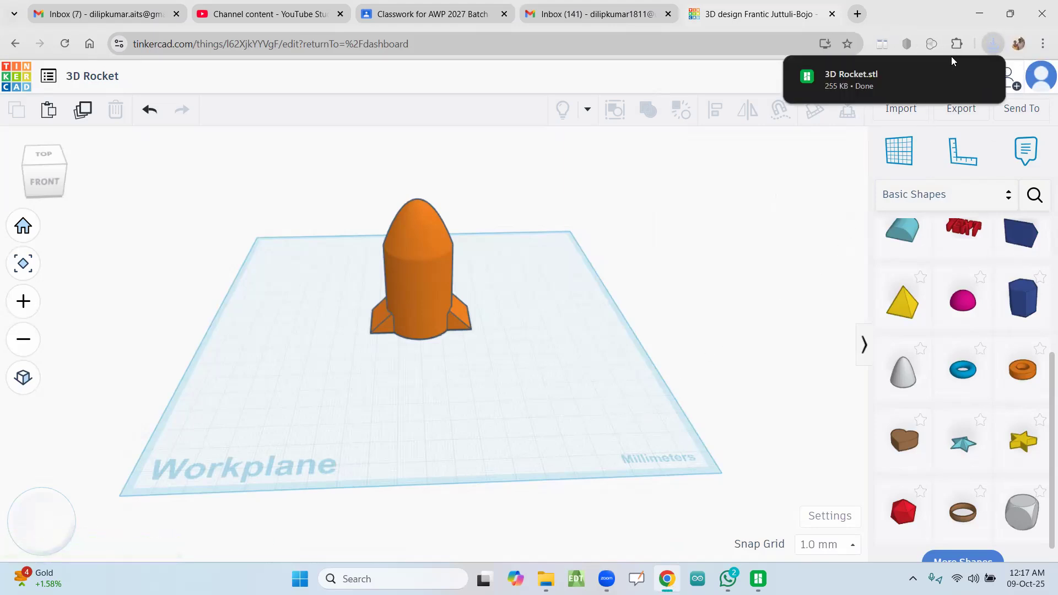
{"action": "mouse_move", "coordinate": [925, 82]}
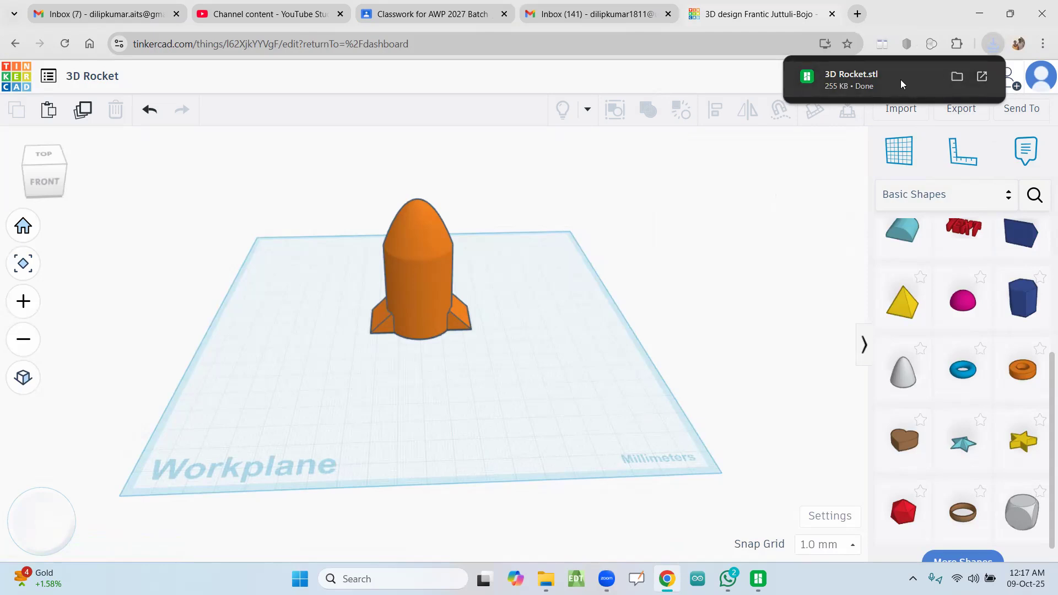
{"action": "left_click", "coordinate": [728, 70]}
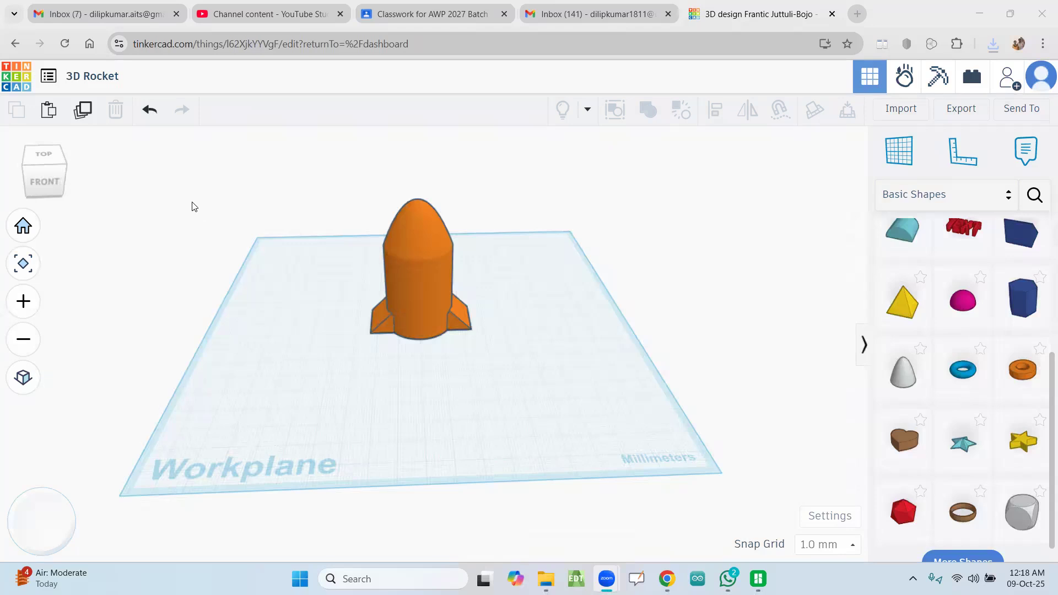
Step: Return to the Tinkercad dashboard and look over the saved 3D designs
{"action": "left_click", "coordinate": [17, 83]}
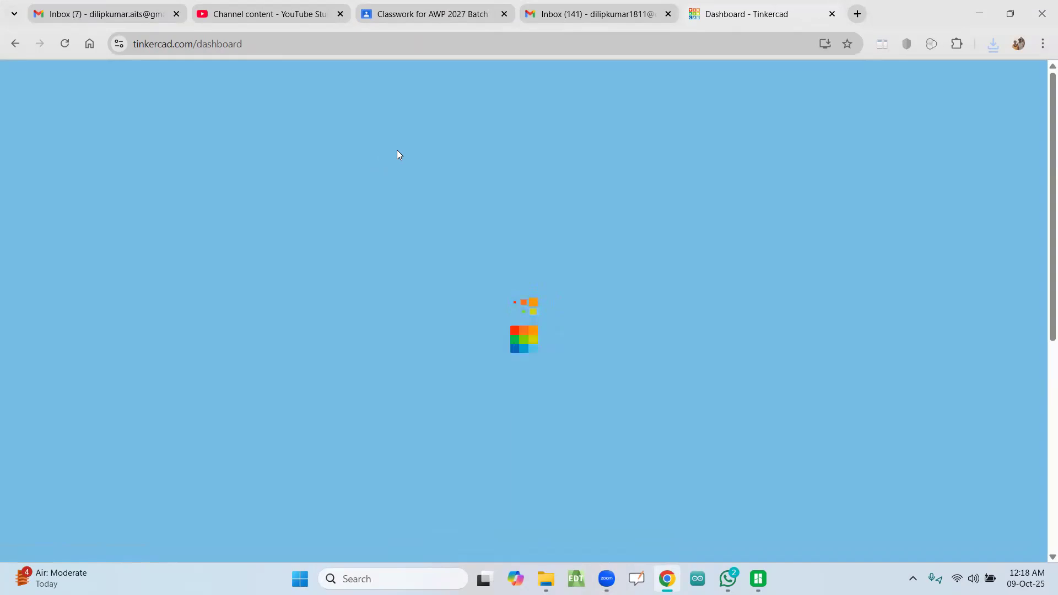
{"action": "scroll", "coordinate": [435, 325], "scroll_direction": "down", "scroll_amount": 3}
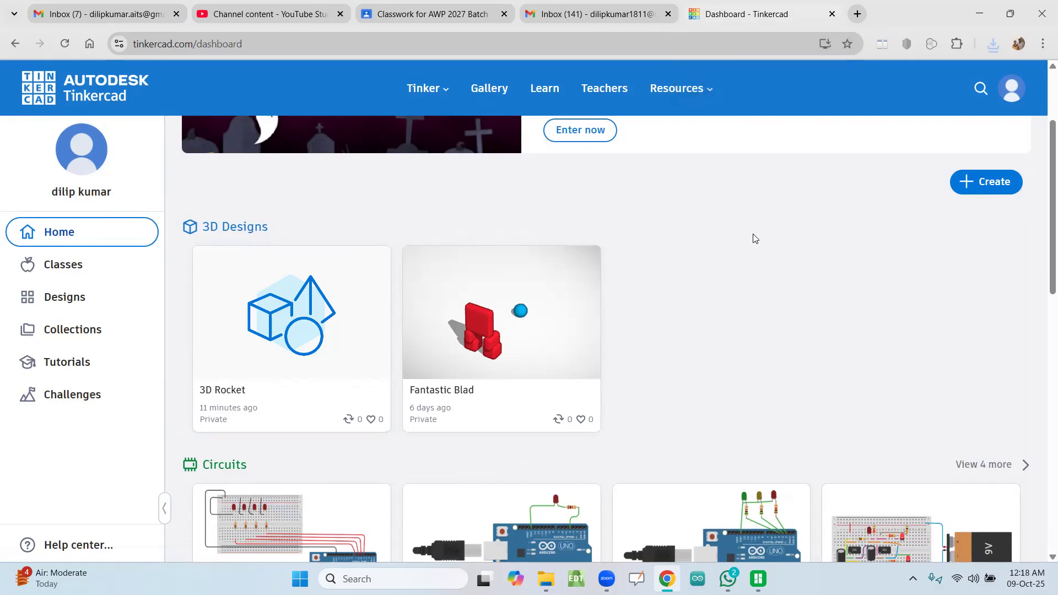
{"action": "scroll", "coordinate": [753, 238], "scroll_direction": "up", "scroll_amount": 3}
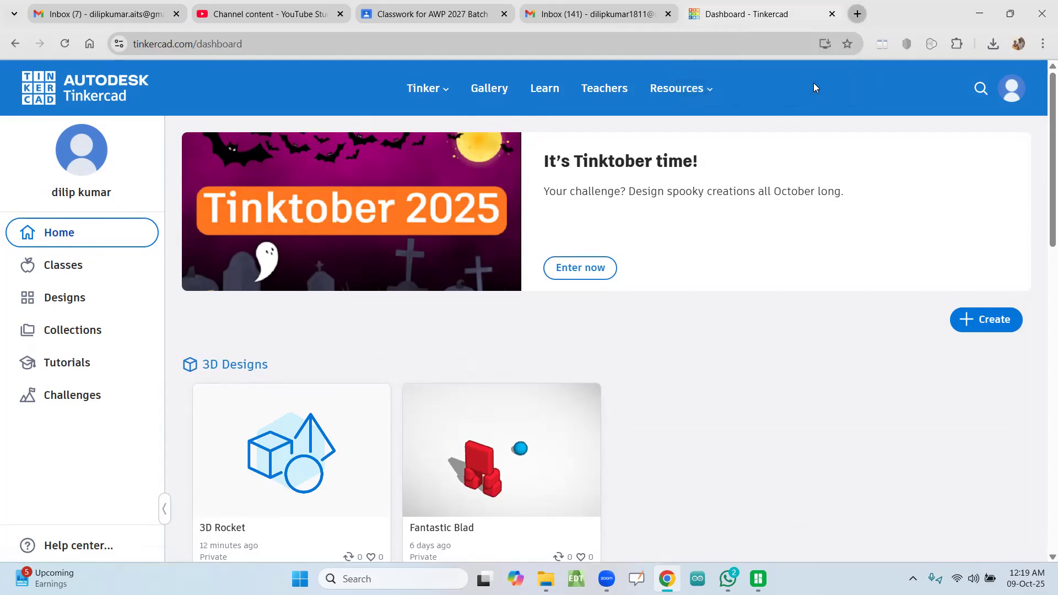
Step: Open Google in a new browser tab and search for bamboo studio
{"action": "key", "text": "ctrl+t"}
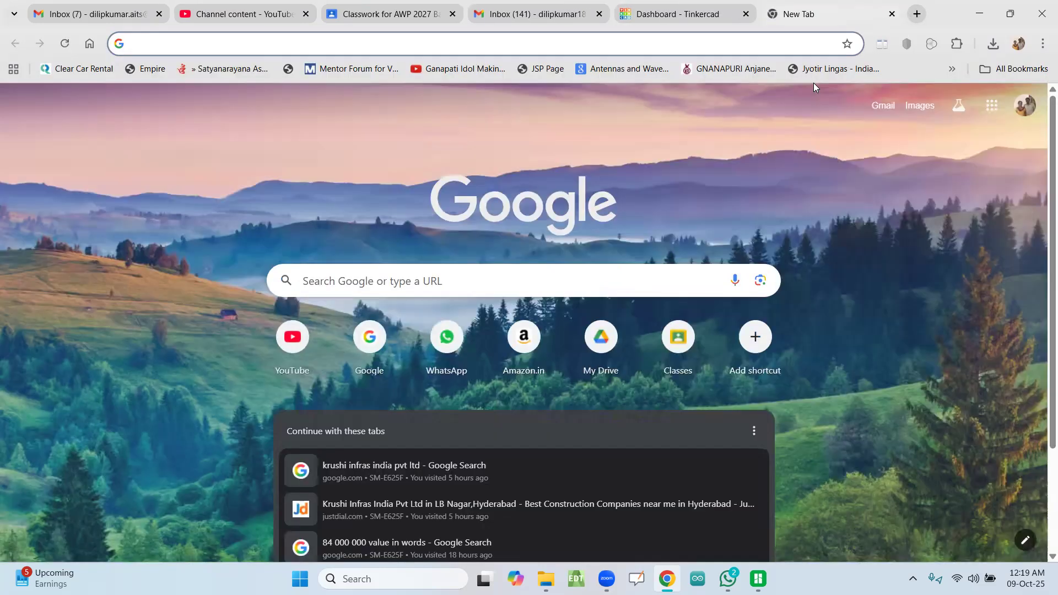
{"action": "type", "text": "g"}
{"action": "key", "text": "Return"}
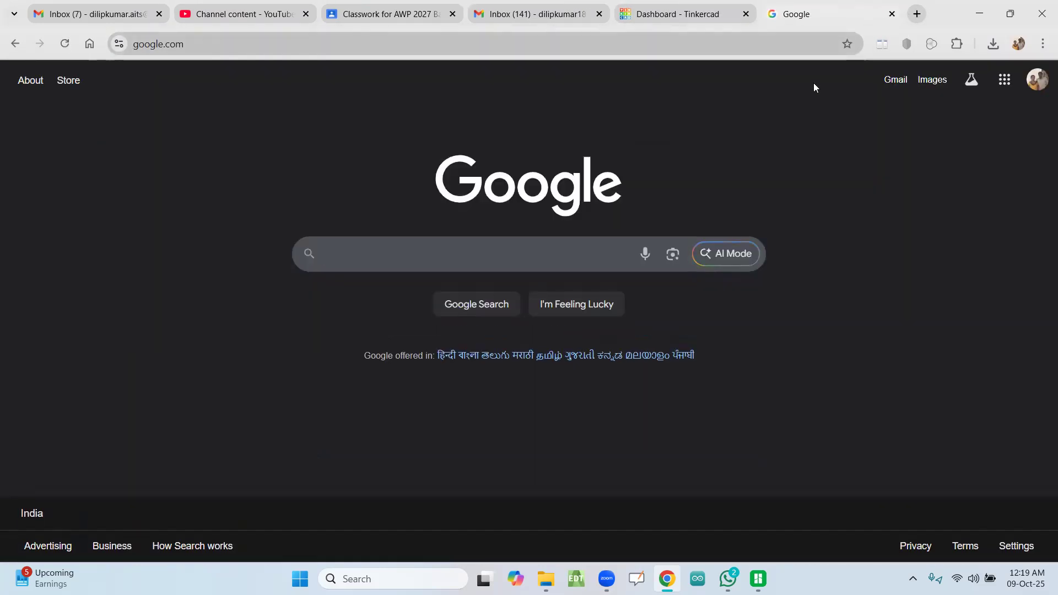
{"action": "left_click", "coordinate": [564, 257]}
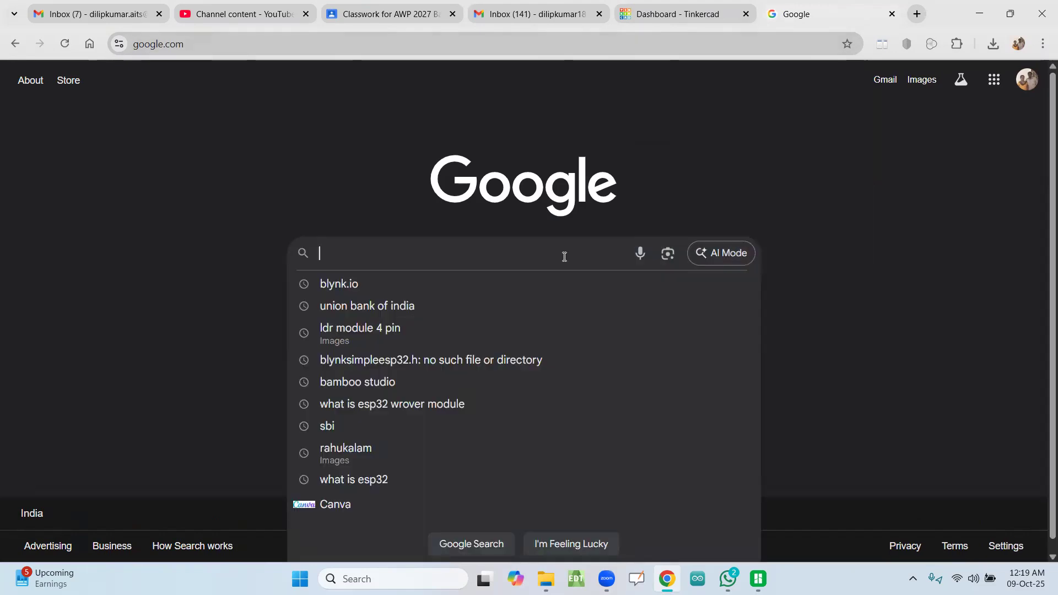
{"action": "type", "text": "bam"}
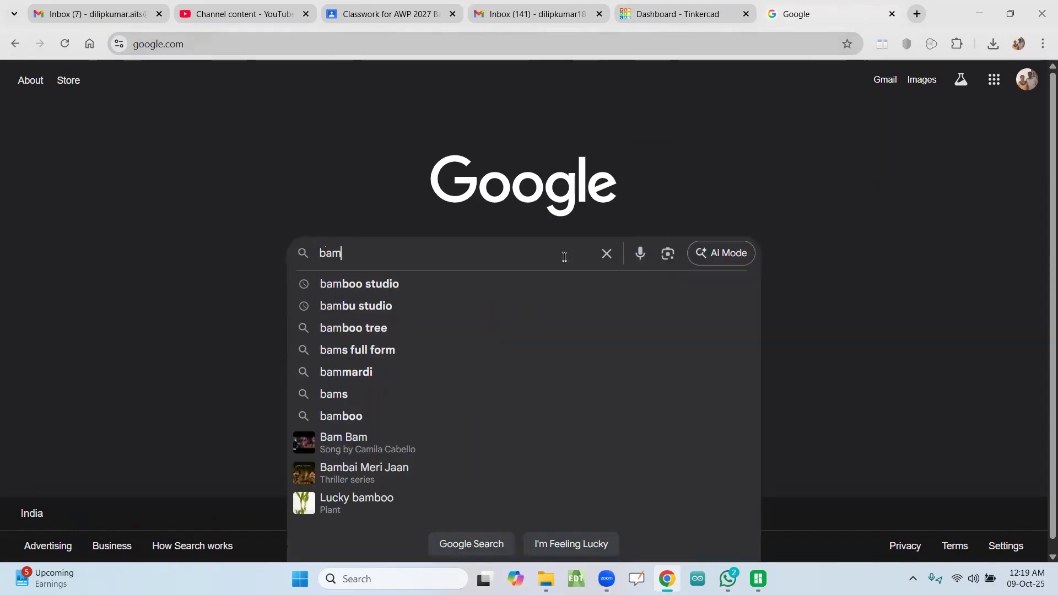
{"action": "key", "text": "Down"}
{"action": "key", "text": "Return"}
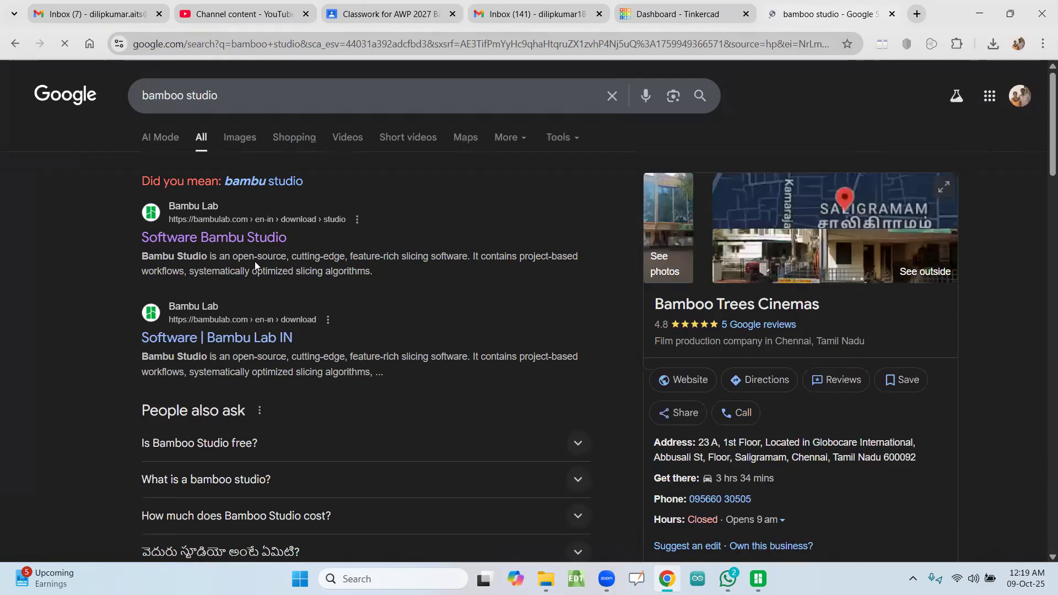
Step: Correct the search to bambu studio and open Bambu Lab's Bambu Studio download page
{"action": "left_click", "coordinate": [180, 99]}
{"action": "key", "text": "BackSpace"}
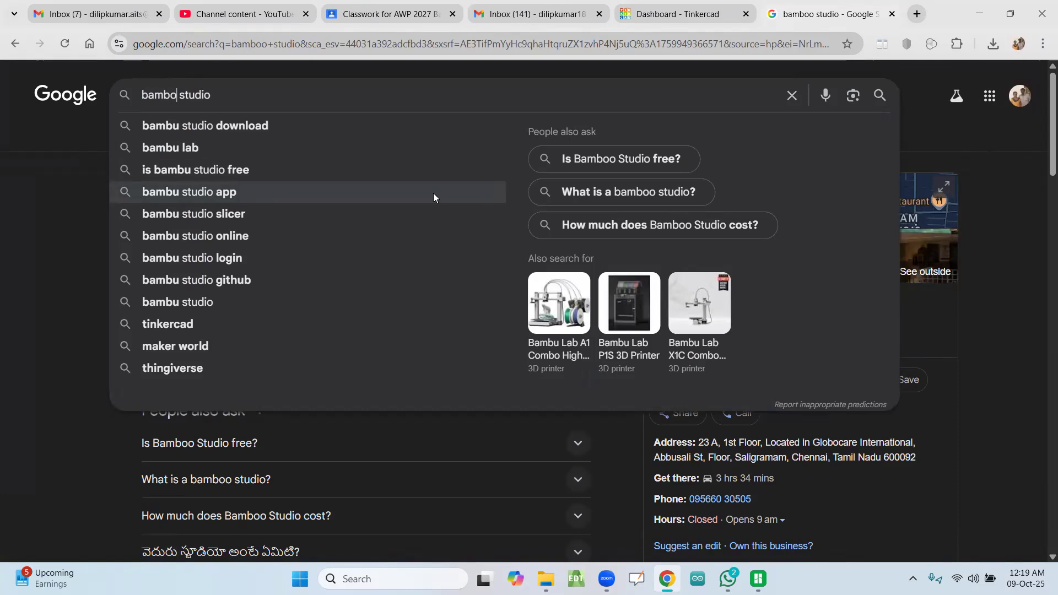
{"action": "key", "text": "BackSpace"}
{"action": "type", "text": "u"}
{"action": "key", "text": "Return"}
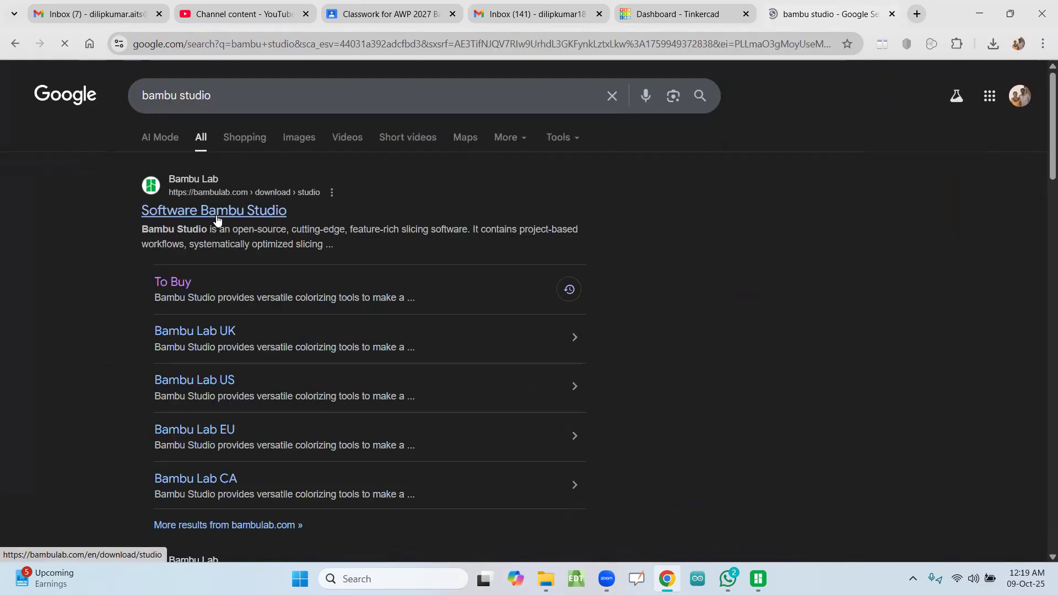
{"action": "left_click", "coordinate": [218, 215]}
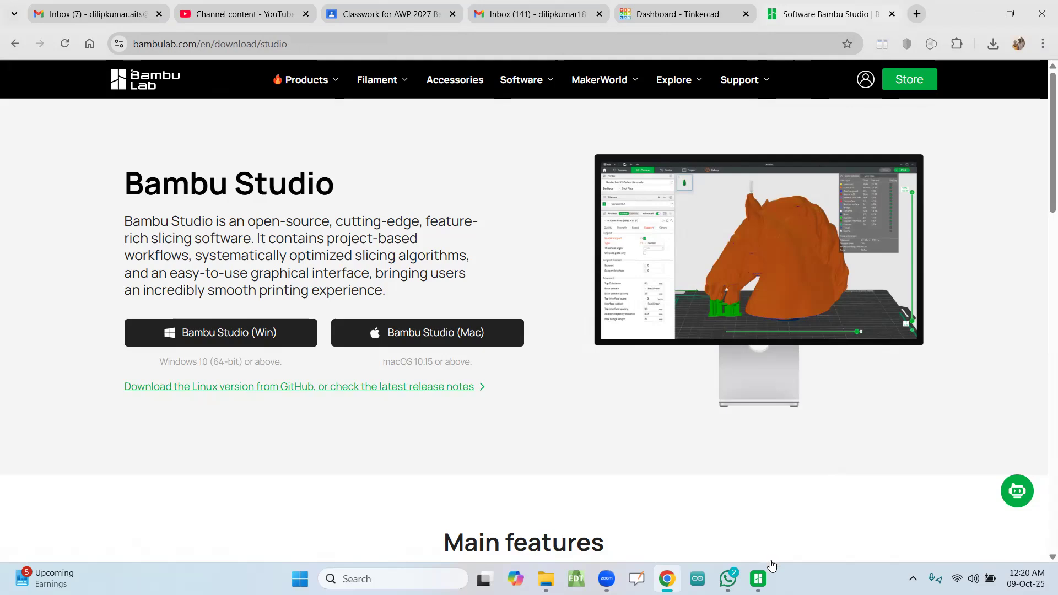
Step: Switch to Bambu Studio, accept Asia-Pacific as the login region and skip the Customer Experience Improvement Program
{"action": "left_click", "coordinate": [769, 577]}
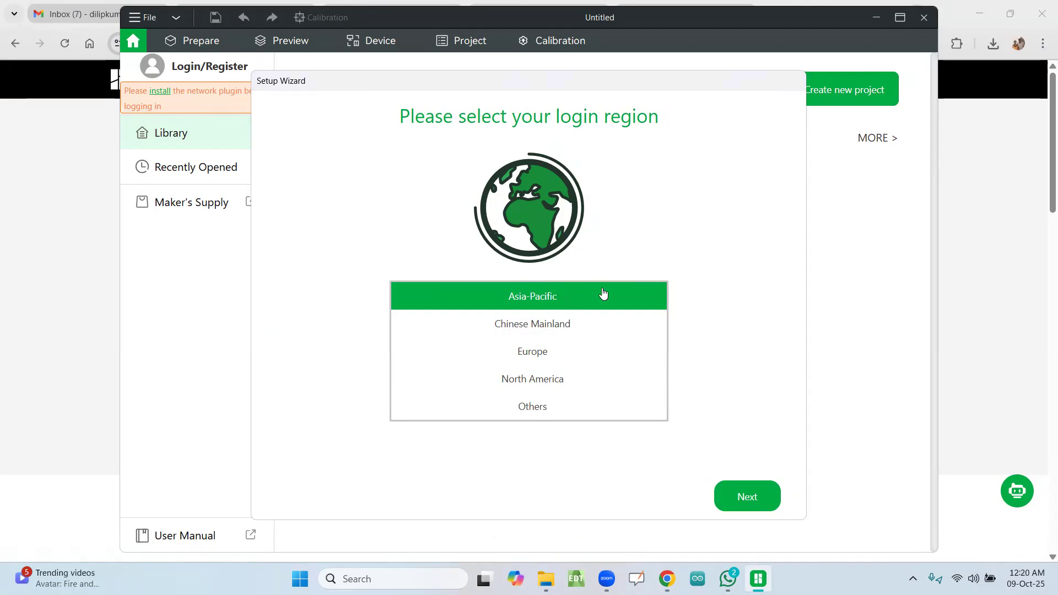
{"action": "left_click", "coordinate": [742, 499]}
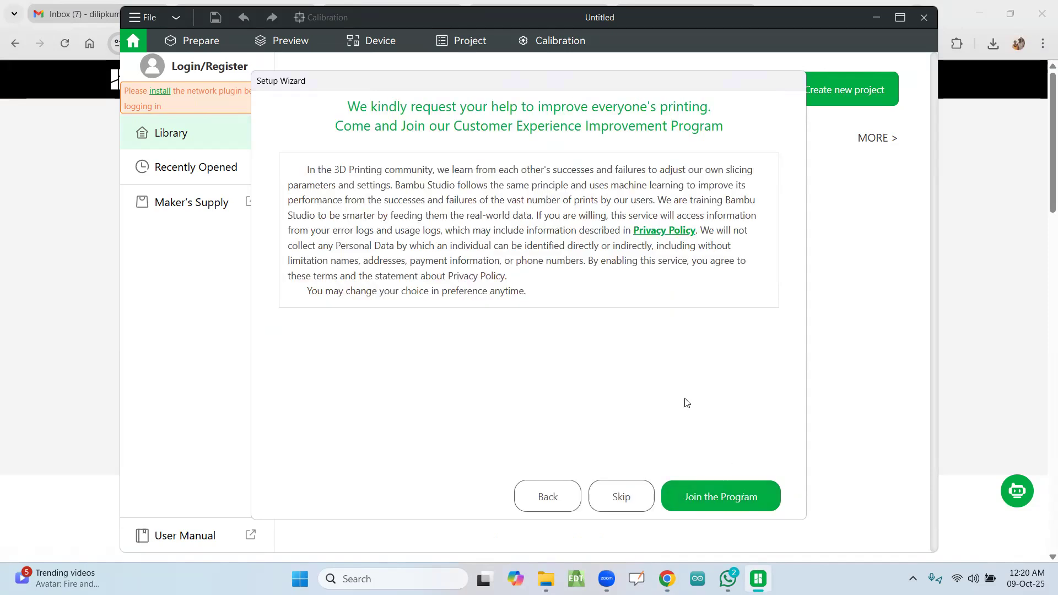
{"action": "left_click", "coordinate": [624, 494]}
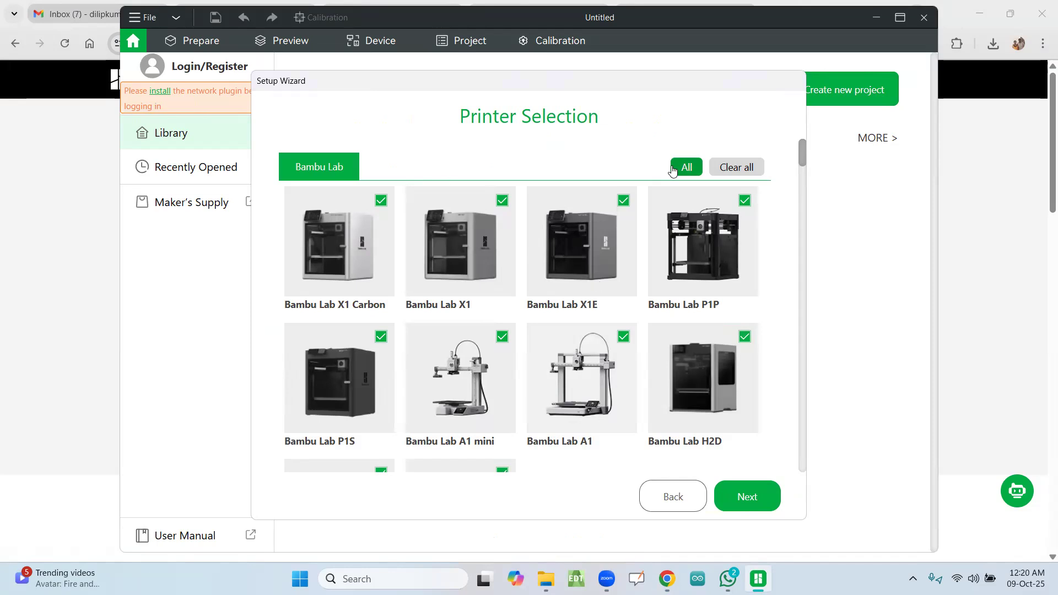
Step: Select only the Bambu Lab A1 mini as printer and enable all filaments in the setup wizard
{"action": "left_click", "coordinate": [723, 168]}
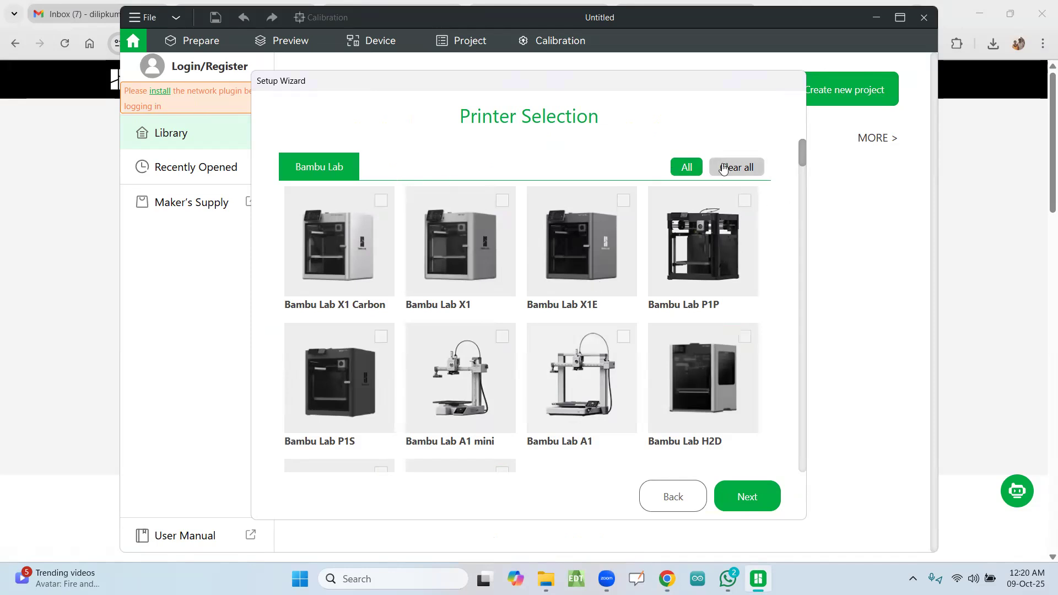
{"action": "scroll", "coordinate": [496, 248], "scroll_direction": "down", "scroll_amount": 3}
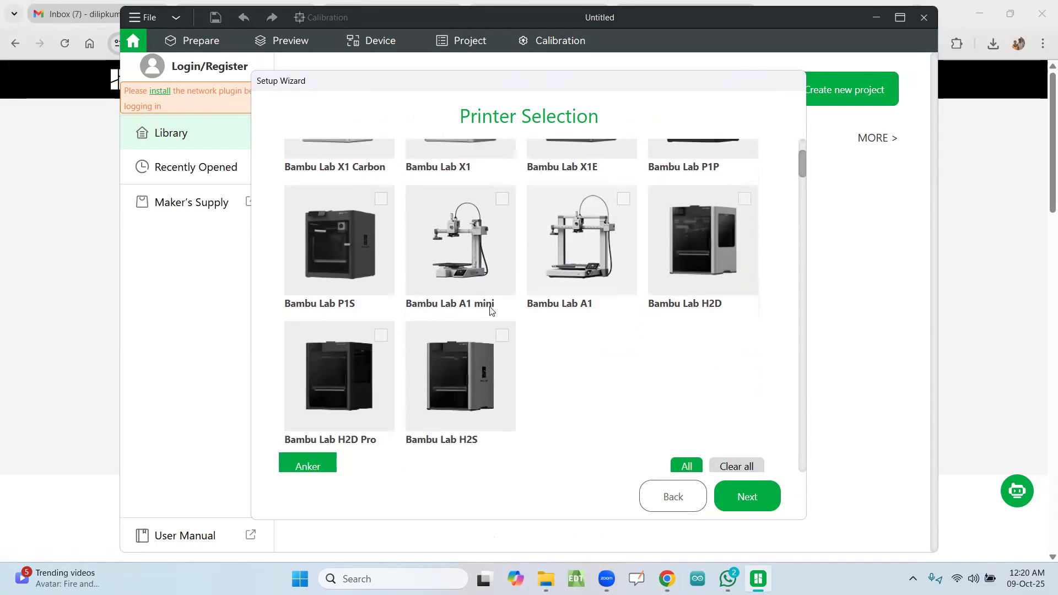
{"action": "left_click", "coordinate": [503, 202]}
{"action": "left_click", "coordinate": [736, 496]}
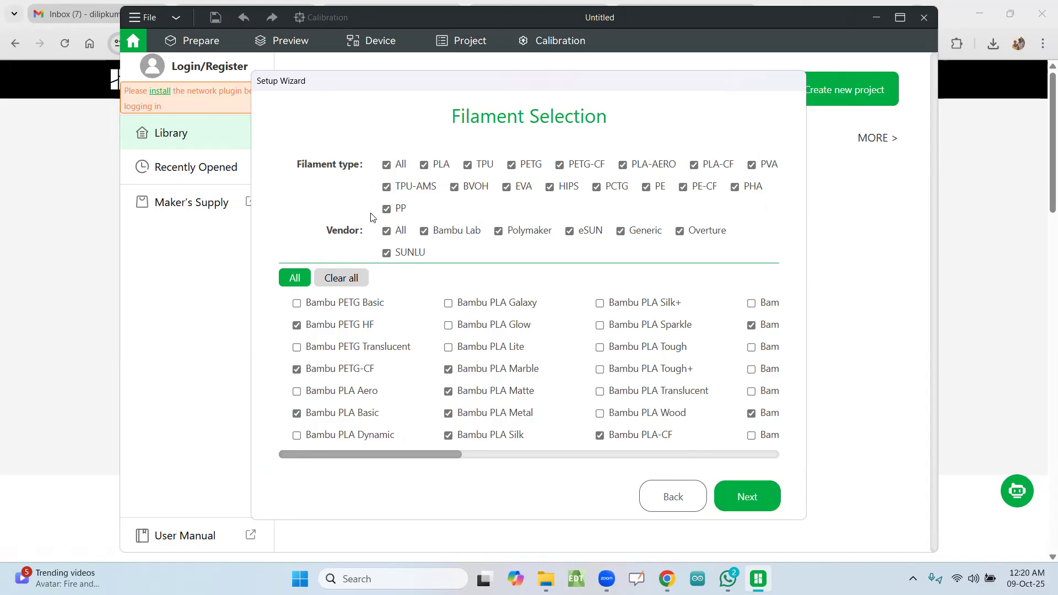
{"action": "left_click", "coordinate": [294, 278]}
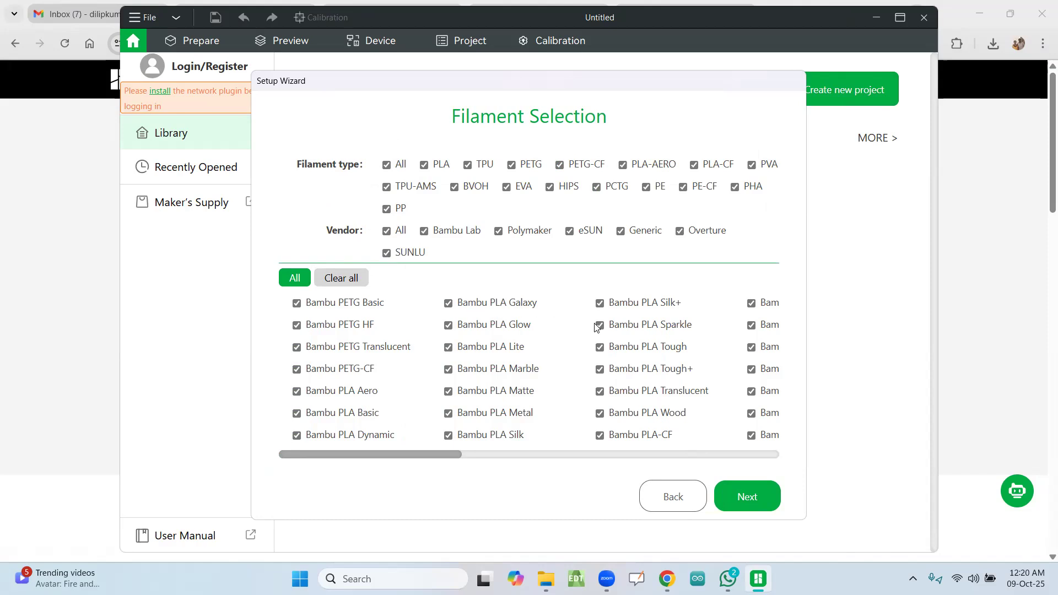
{"action": "left_click", "coordinate": [724, 503]}
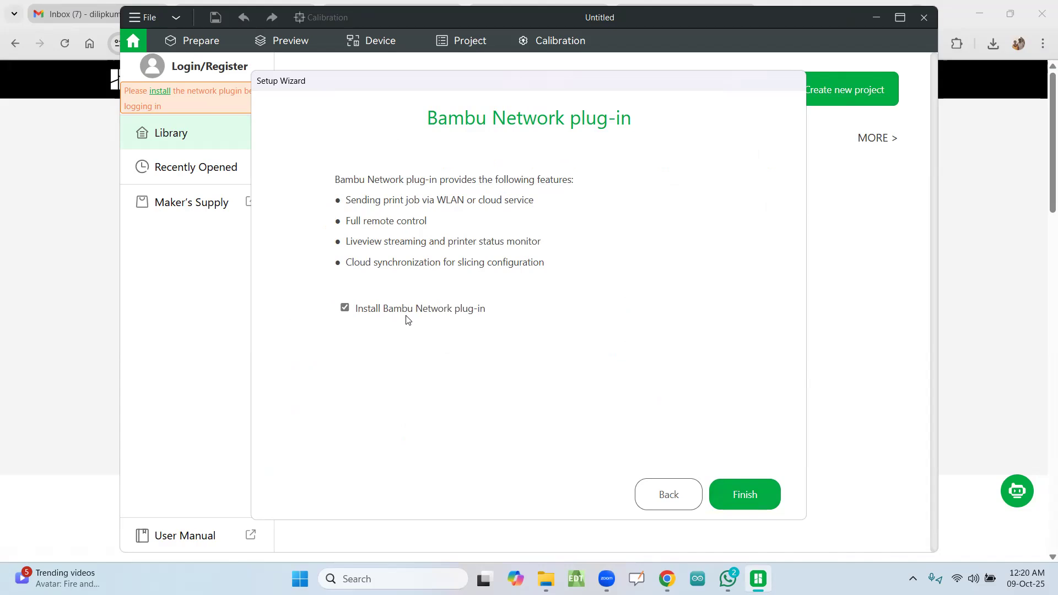
Step: Finish the setup wizard with the Bambu Network plug-in installed and allow BambuStudio network access in Windows Firewall
{"action": "left_click", "coordinate": [745, 496]}
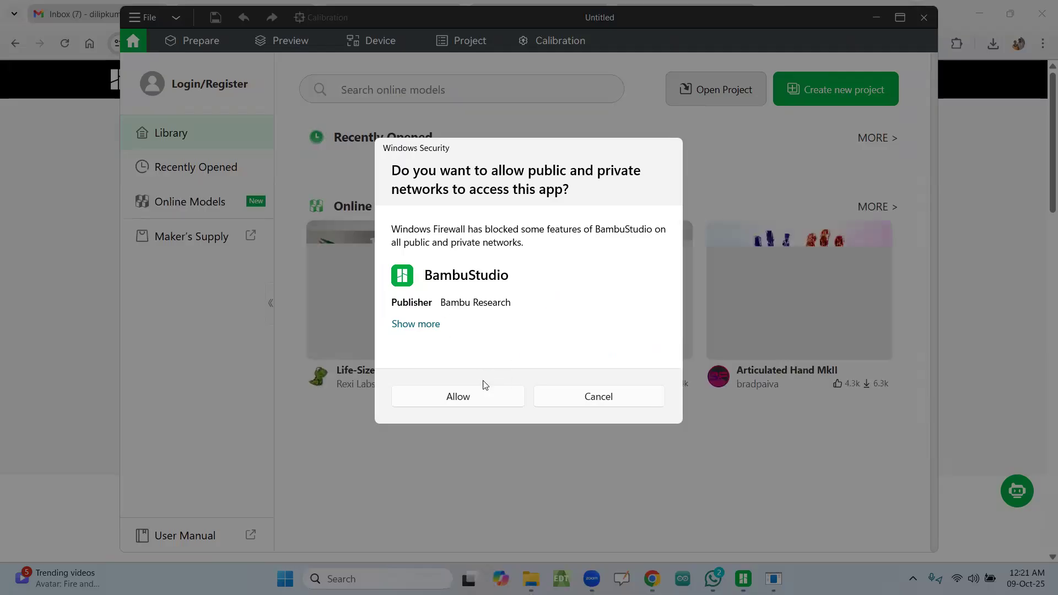
{"action": "left_click", "coordinate": [479, 398]}
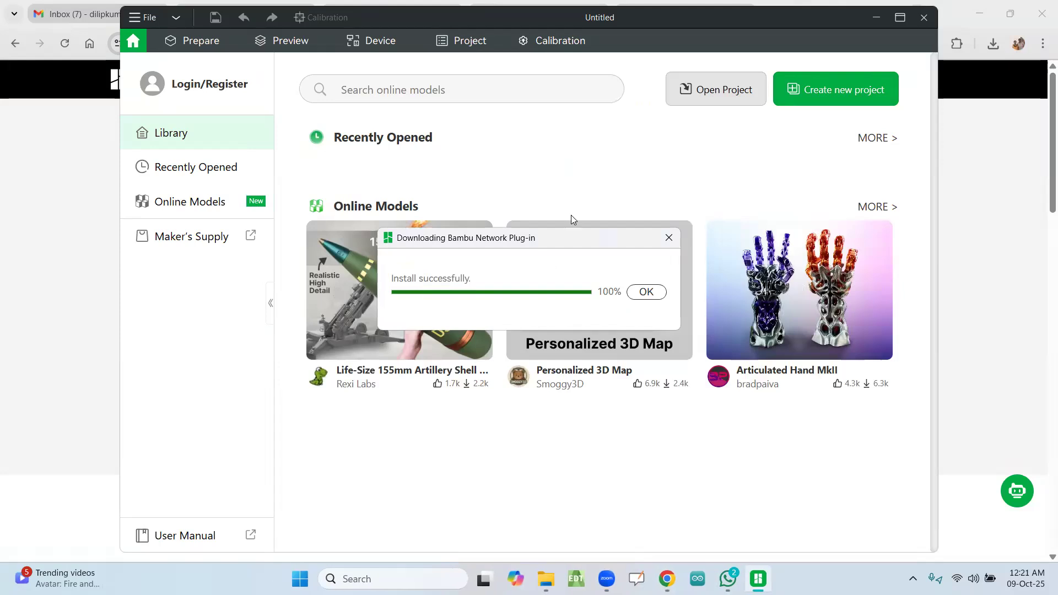
{"action": "left_click", "coordinate": [644, 293]}
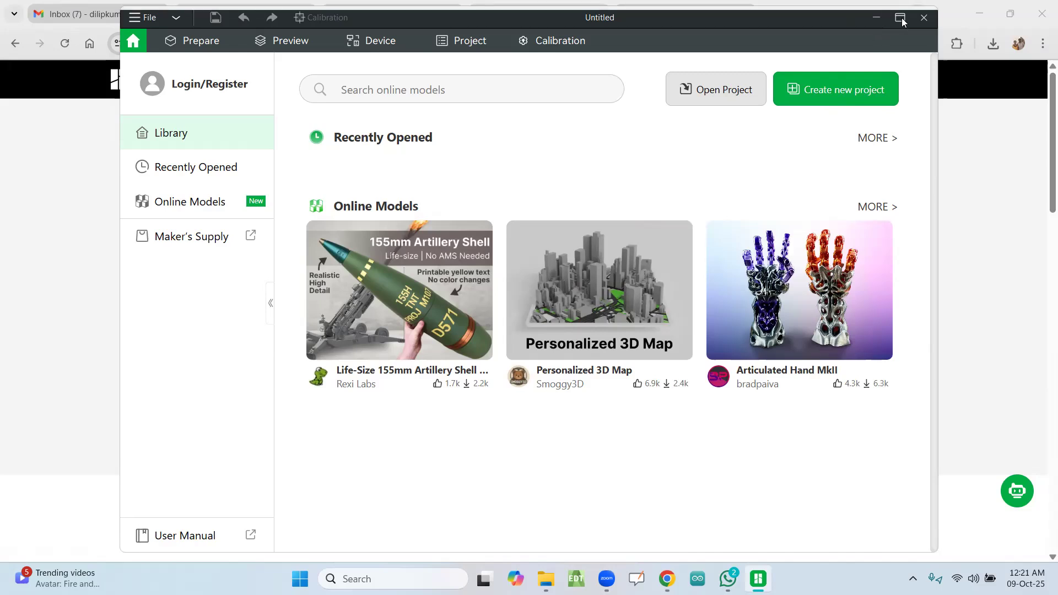
Step: Wait for the unresponsive program to recover and maximize its window
{"action": "left_click", "coordinate": [906, 62]}
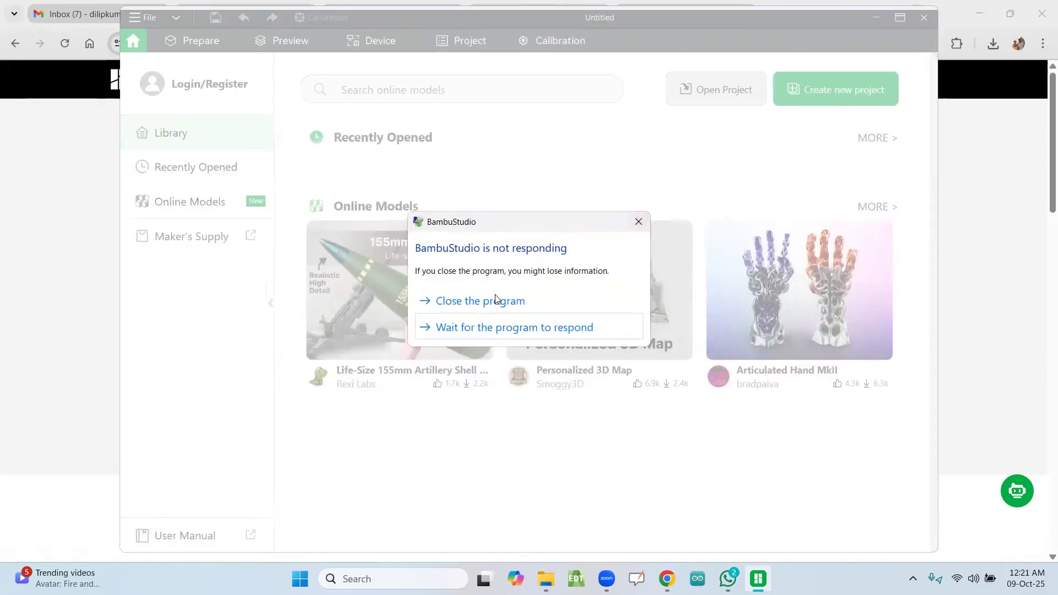
{"action": "left_click", "coordinate": [466, 329]}
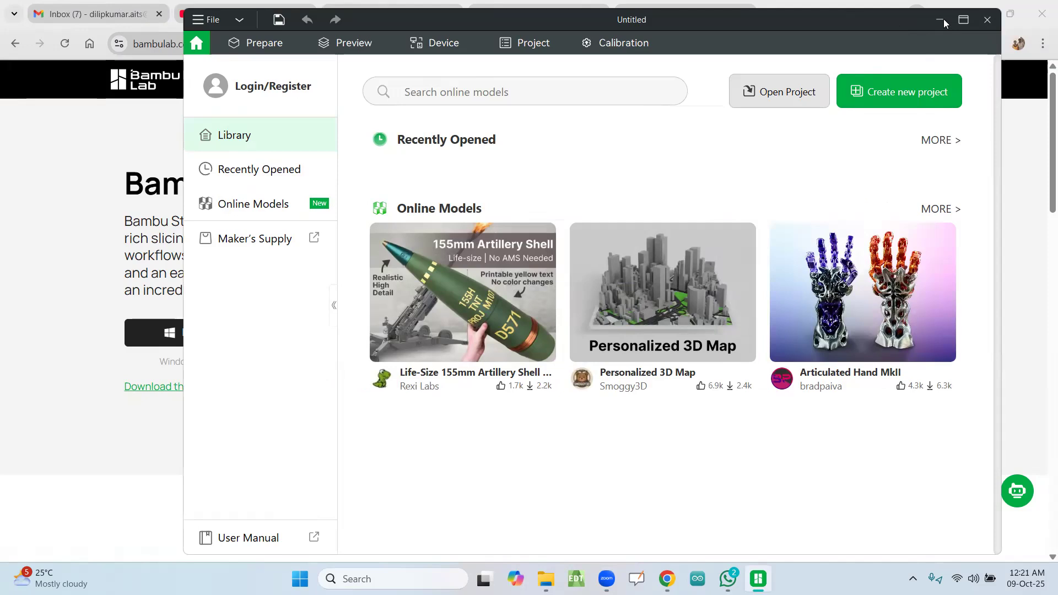
{"action": "left_click", "coordinate": [964, 19]}
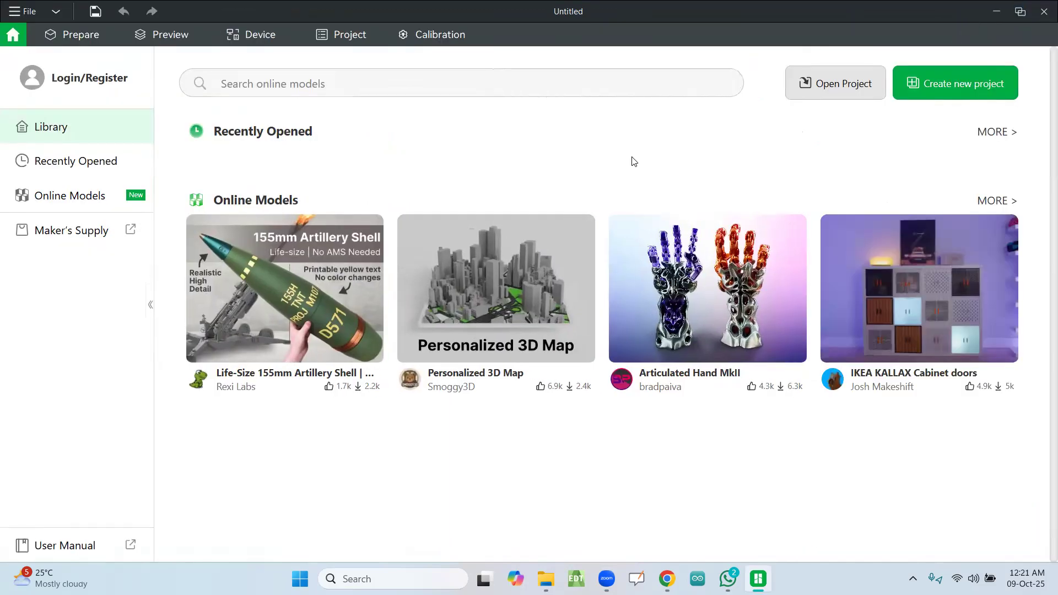
Step: Try to log in with the first listed Google account, agreeing to the Terms of Use and Privacy Policy, and return to Bambu Studio
{"action": "left_click", "coordinate": [65, 81]}
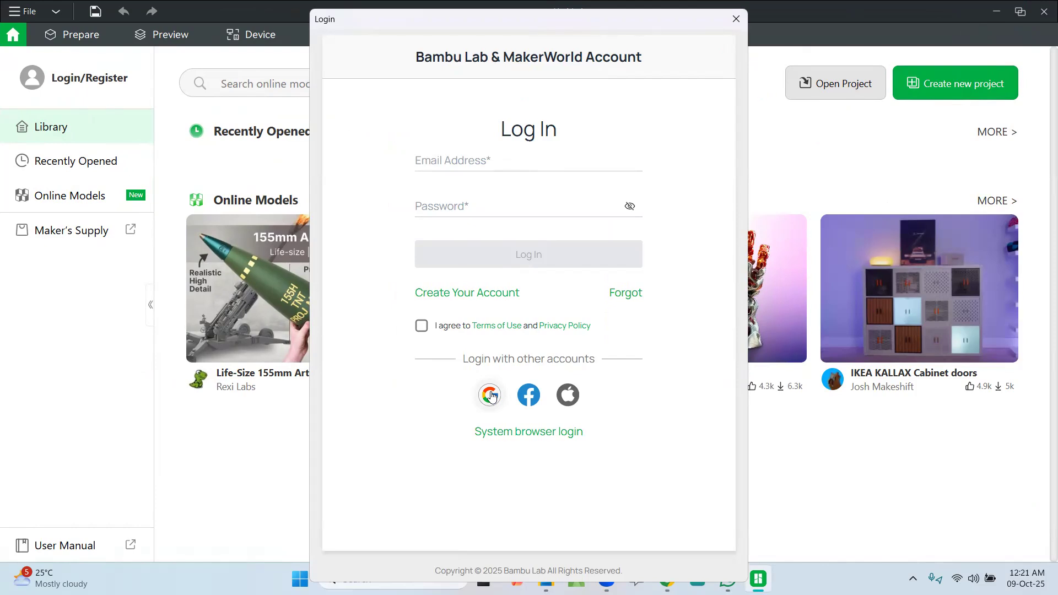
{"action": "left_click", "coordinate": [491, 396]}
{"action": "left_click", "coordinate": [631, 363]}
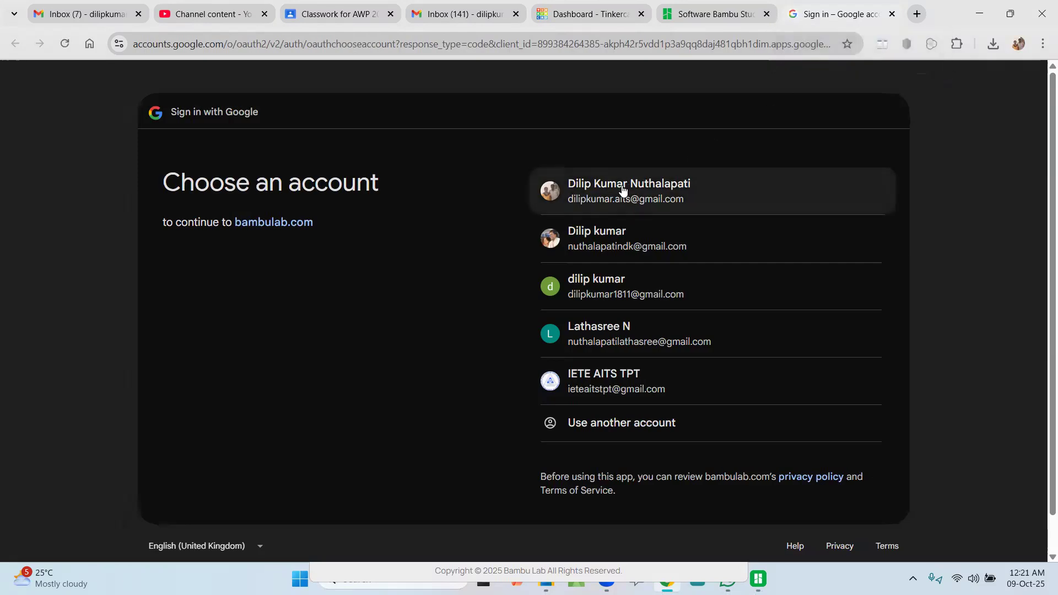
{"action": "left_click", "coordinate": [622, 190]}
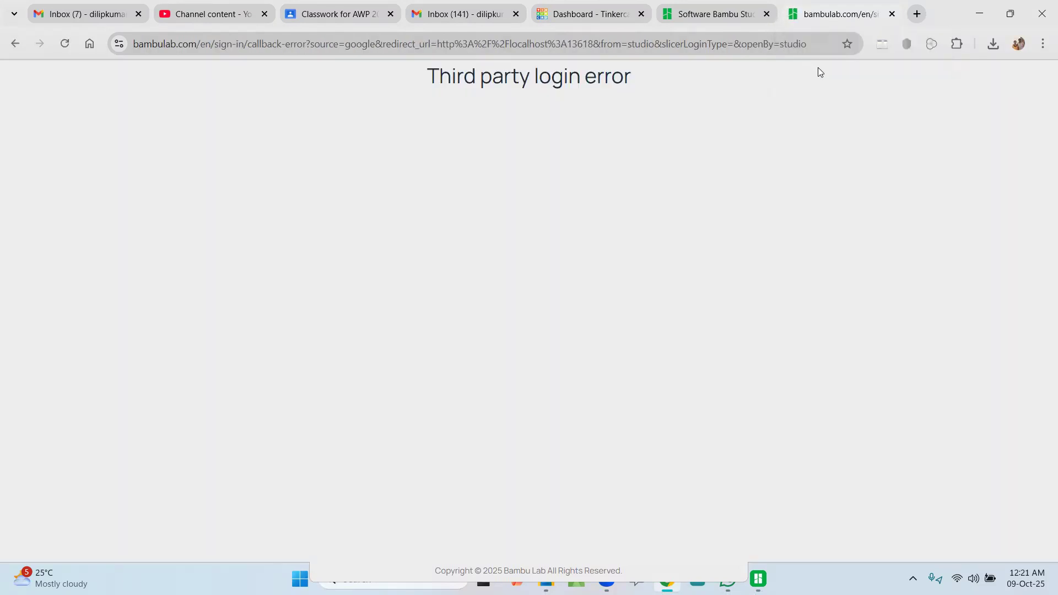
{"action": "left_click", "coordinate": [892, 14]}
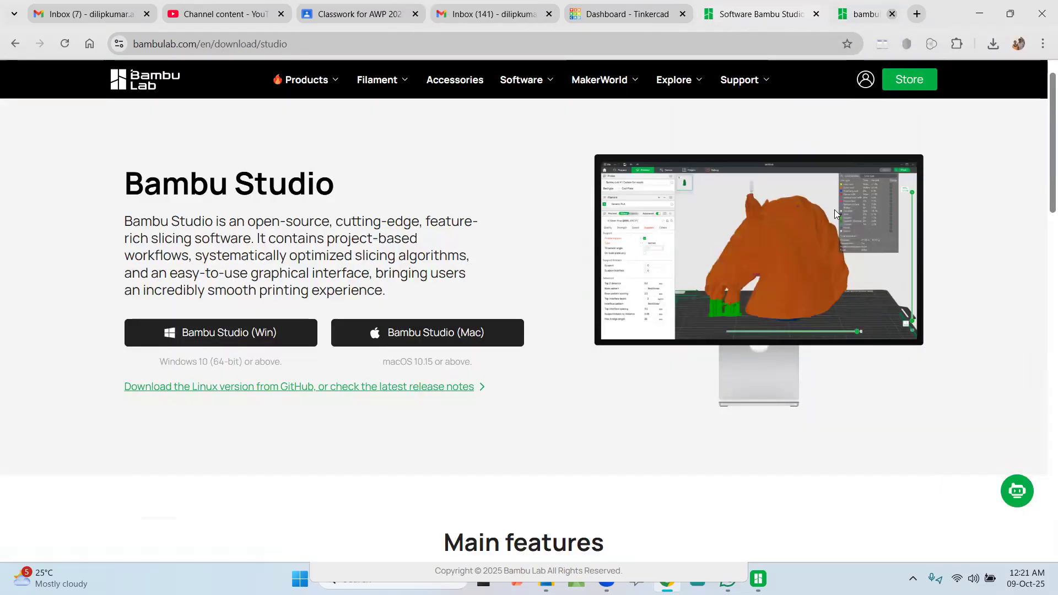
{"action": "left_click", "coordinate": [757, 577]}
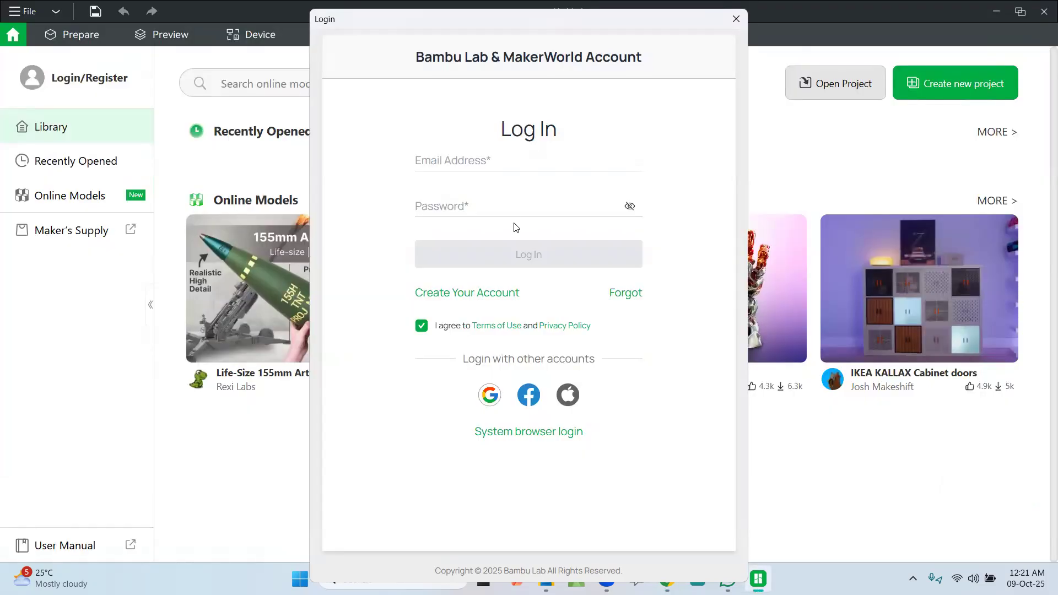
Step: Fill in the account's e-mail address in the login form and try Google sign-in again with the first listed account
{"action": "left_click", "coordinate": [503, 163]}
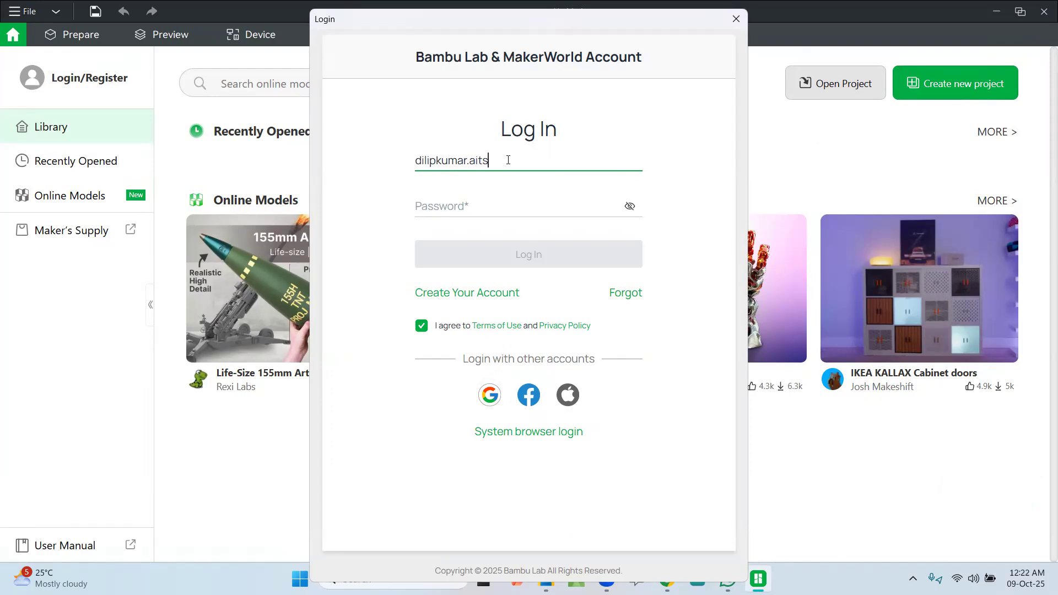
{"action": "key", "text": "Tab"}
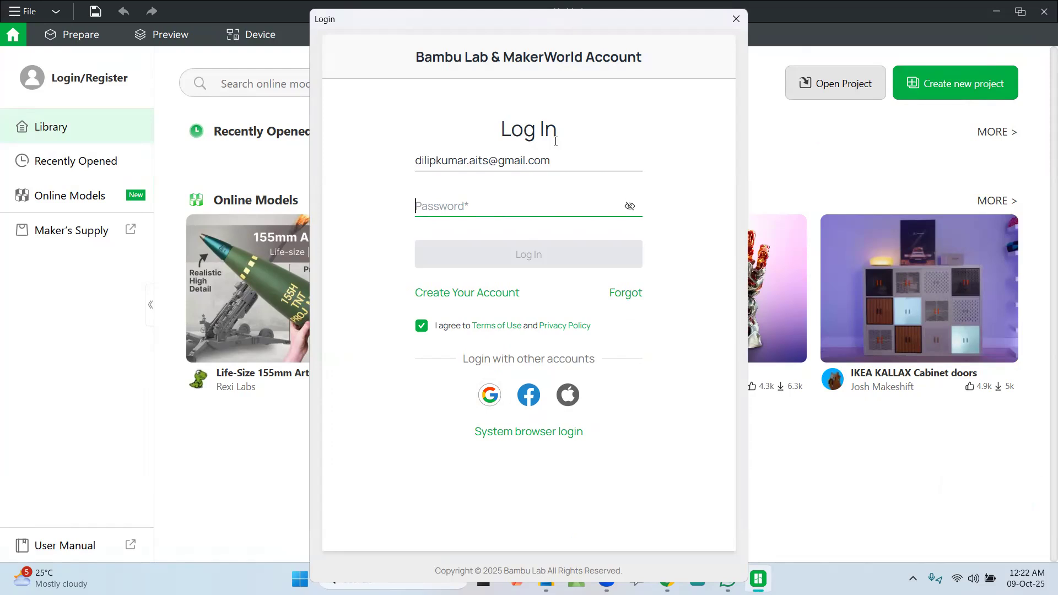
{"action": "left_click", "coordinate": [489, 396]}
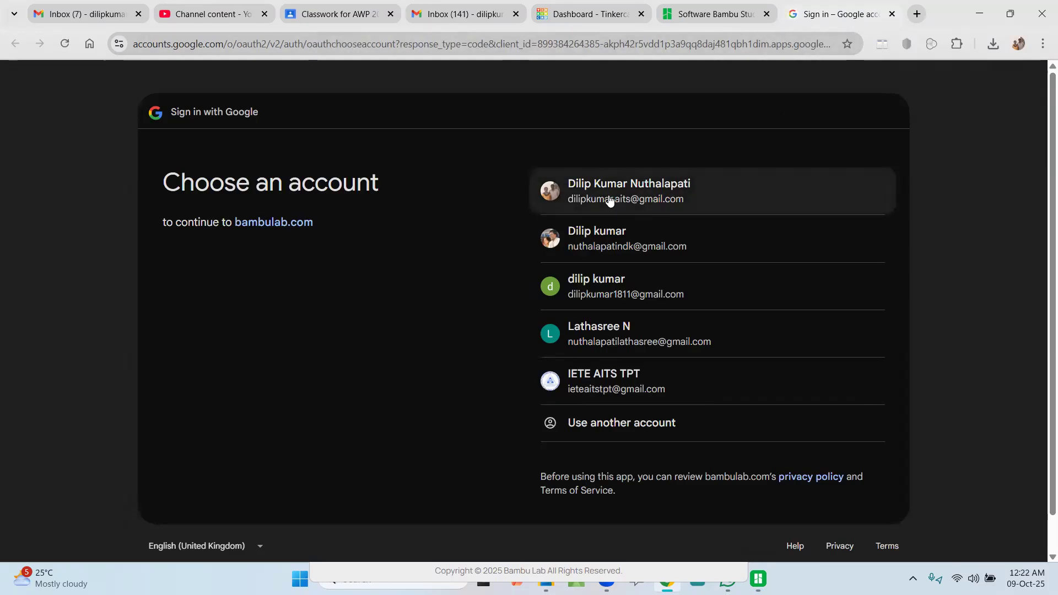
{"action": "left_click", "coordinate": [619, 200]}
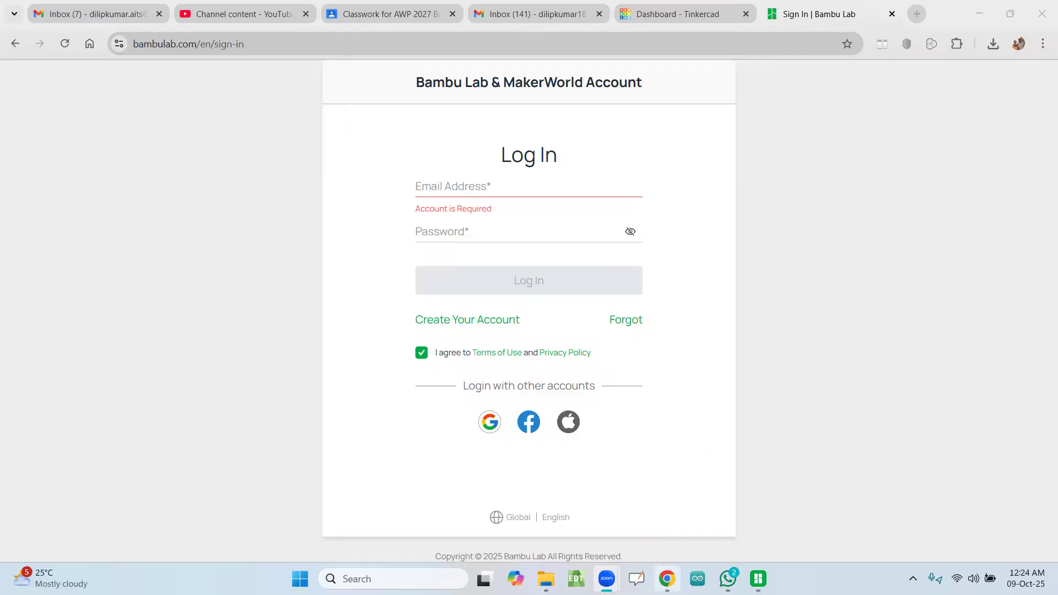
Step: Switch back to Bambu Studio, reopen the login, accept the terms and try signing in with the second listed Google account
{"action": "left_click", "coordinate": [758, 578]}
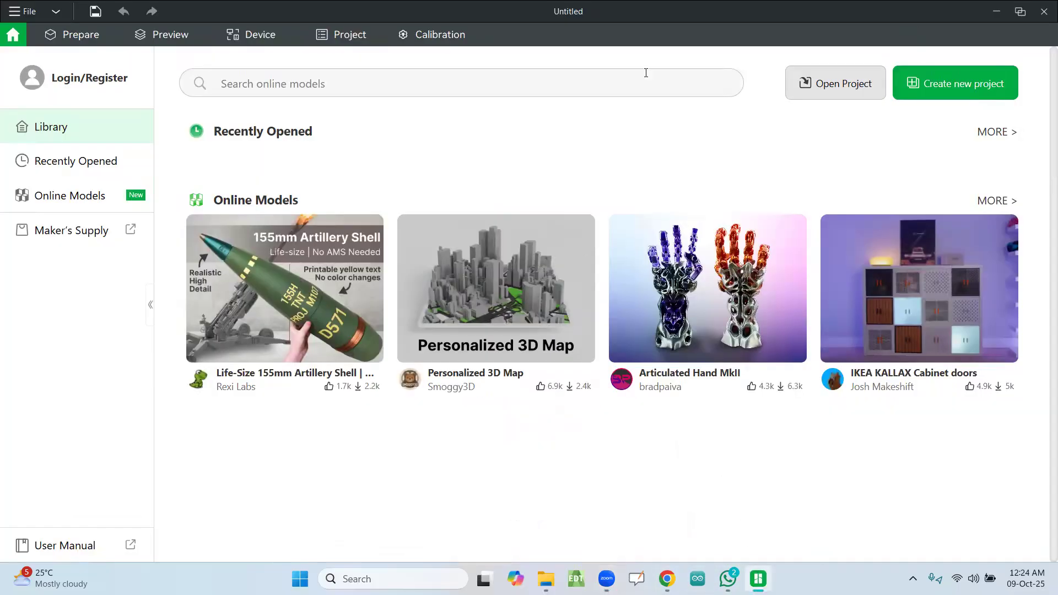
{"action": "left_click", "coordinate": [90, 78]}
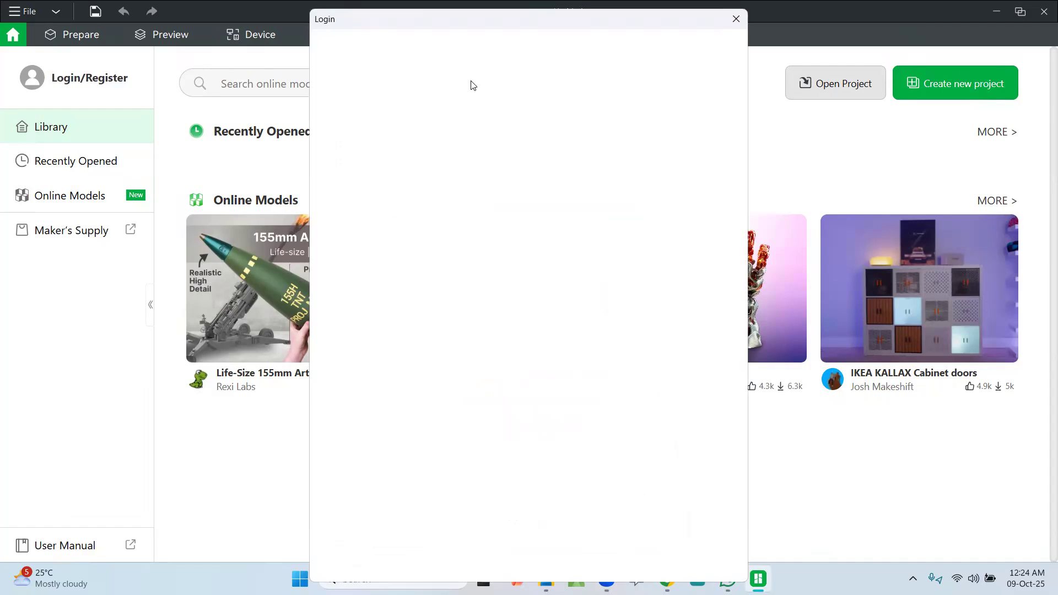
{"action": "left_click", "coordinate": [500, 381]}
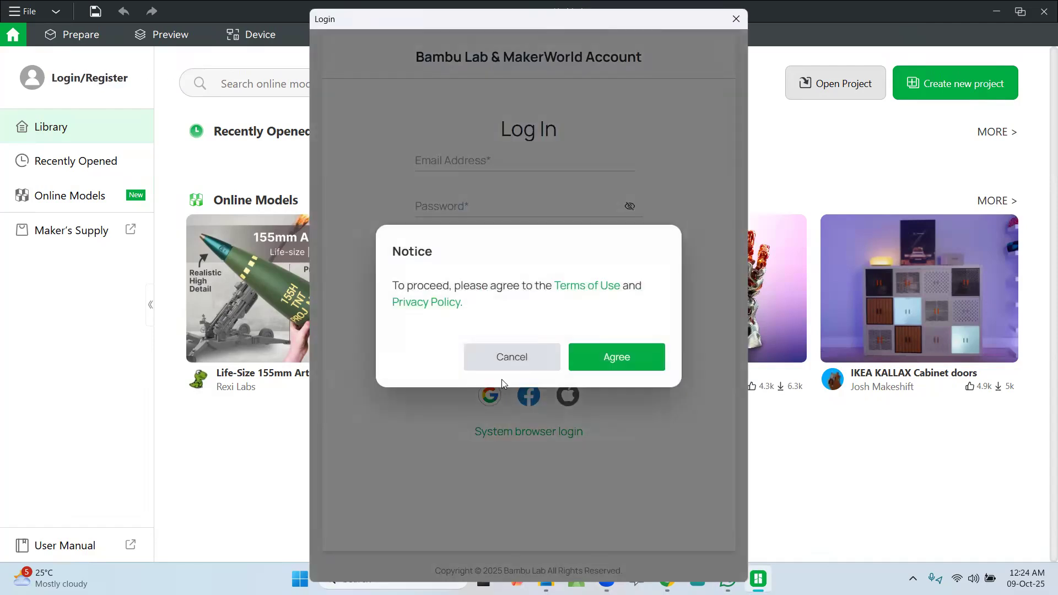
{"action": "left_click", "coordinate": [607, 363]}
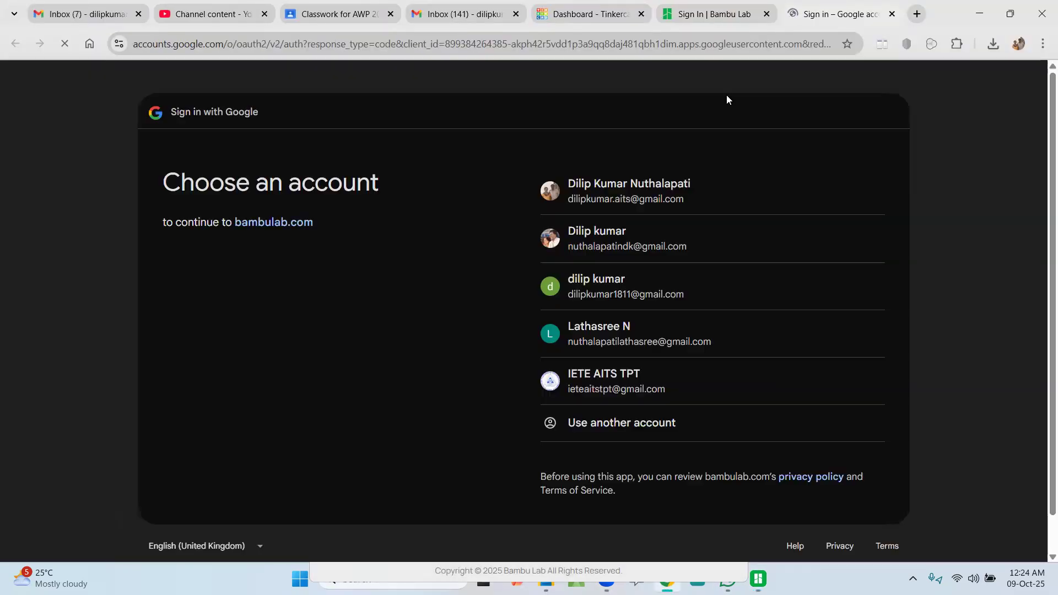
{"action": "left_click", "coordinate": [582, 241]}
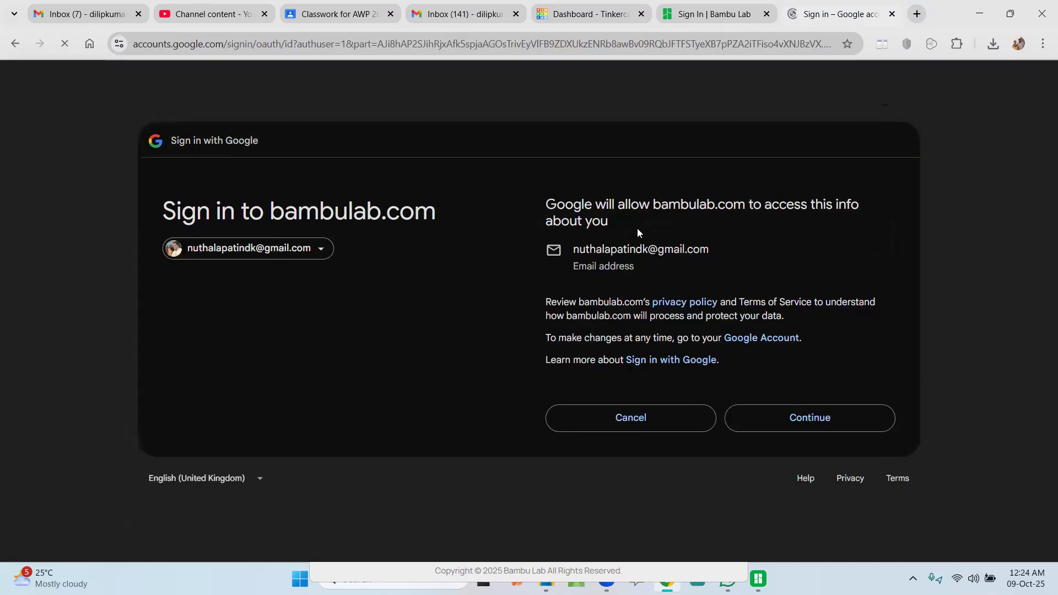
{"action": "left_click", "coordinate": [757, 422]}
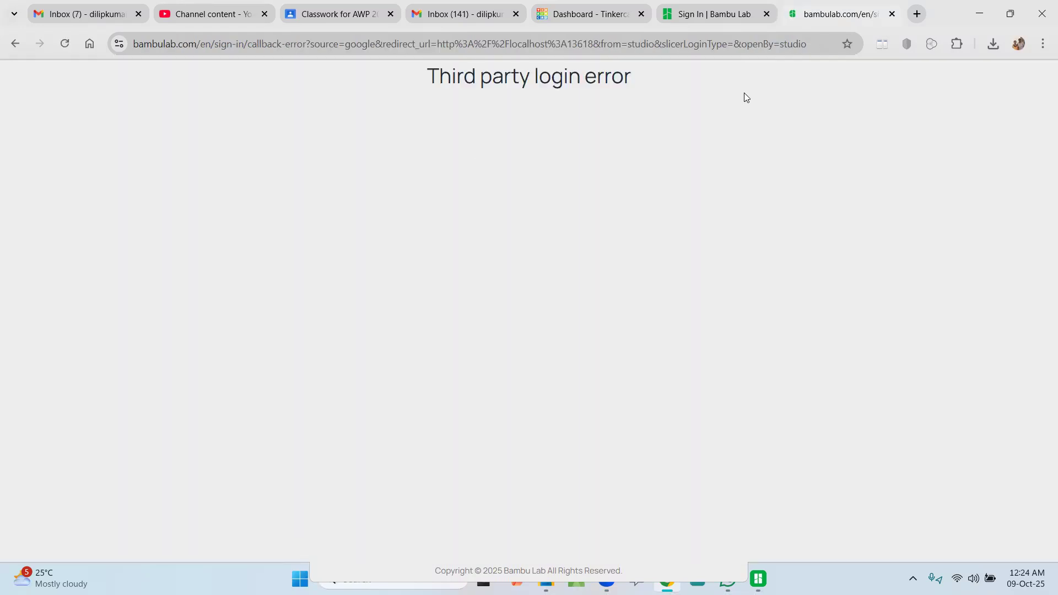
{"action": "left_click", "coordinate": [892, 14]}
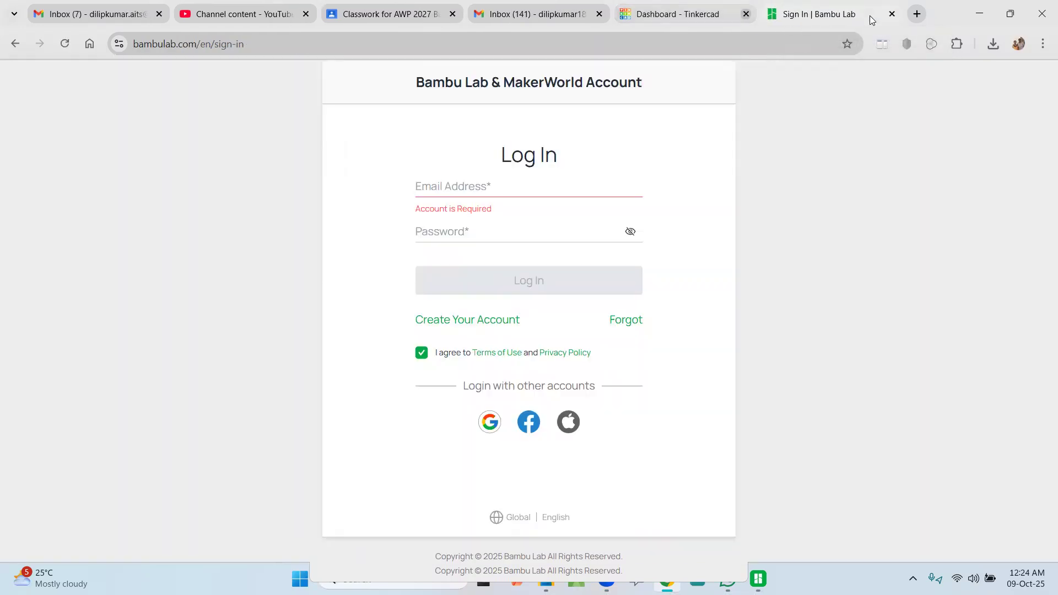
Step: Try Google sign-in with the second listed account on Bambu Lab's web page, then return to Bambu Studio and close its login window
{"action": "left_click", "coordinate": [490, 422]}
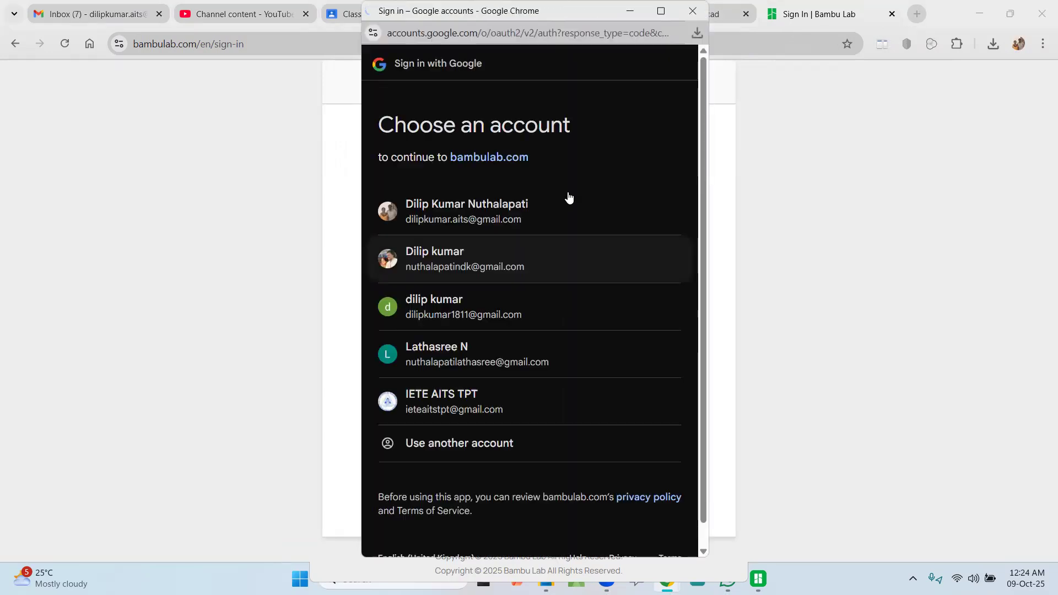
{"action": "left_click", "coordinate": [437, 258]}
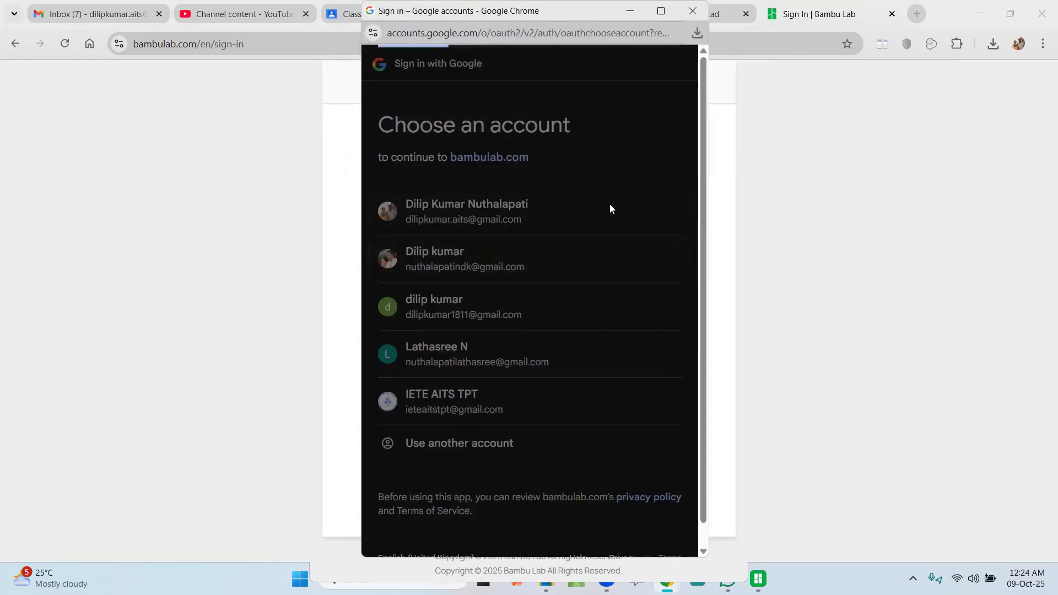
{"action": "left_click", "coordinate": [606, 423]}
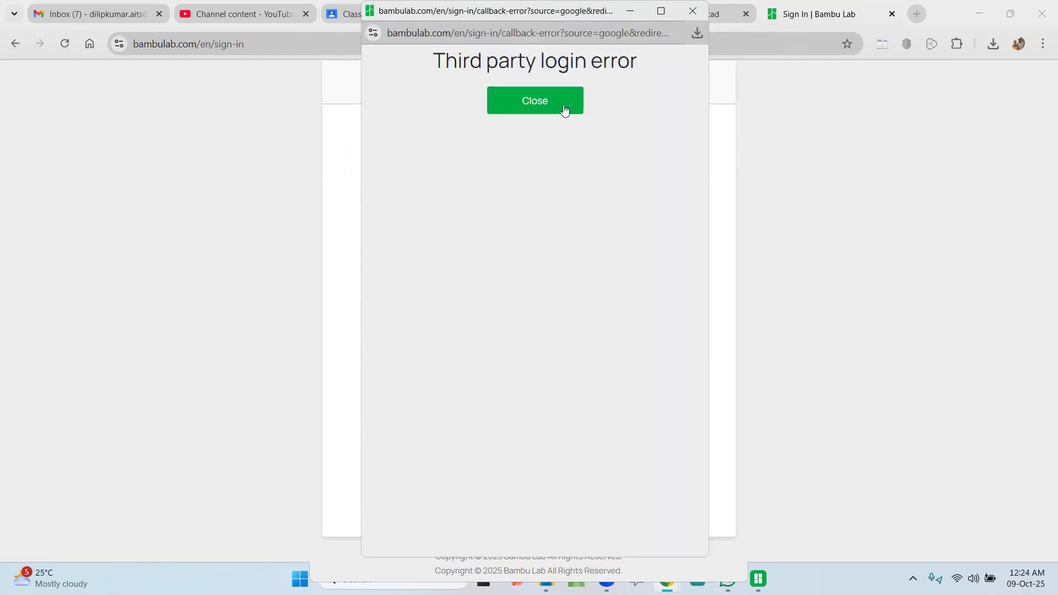
{"action": "left_click", "coordinate": [561, 105]}
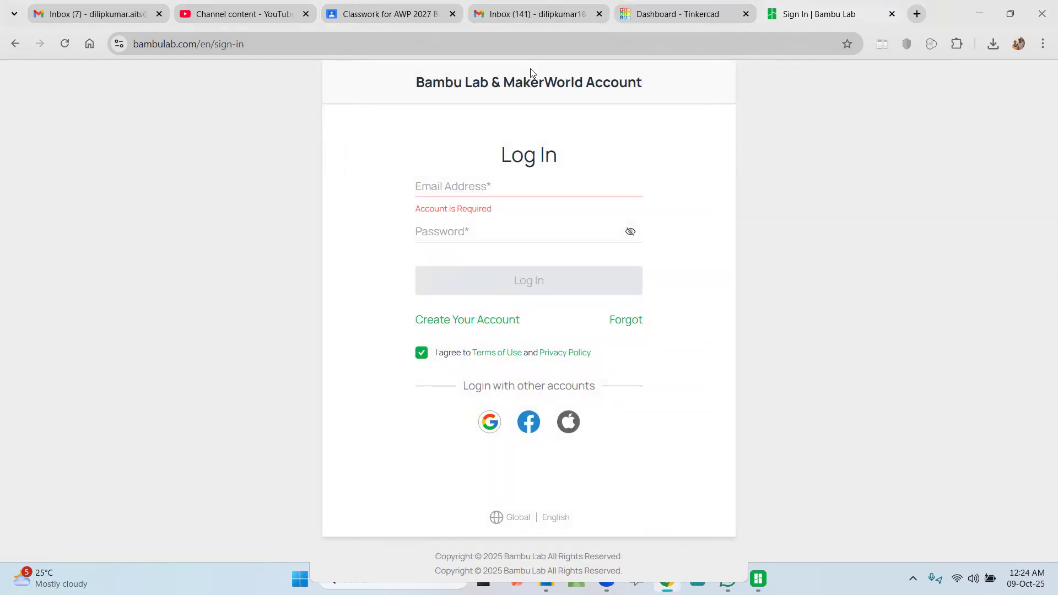
{"action": "left_click", "coordinate": [979, 14]}
{"action": "left_click", "coordinate": [736, 19]}
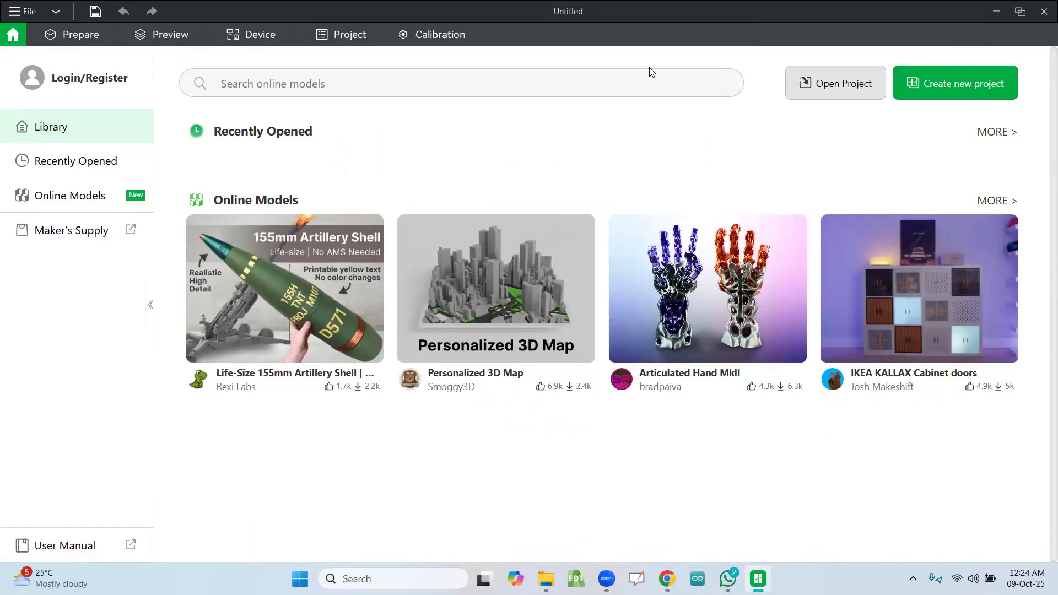
{"action": "left_click", "coordinate": [28, 14]}
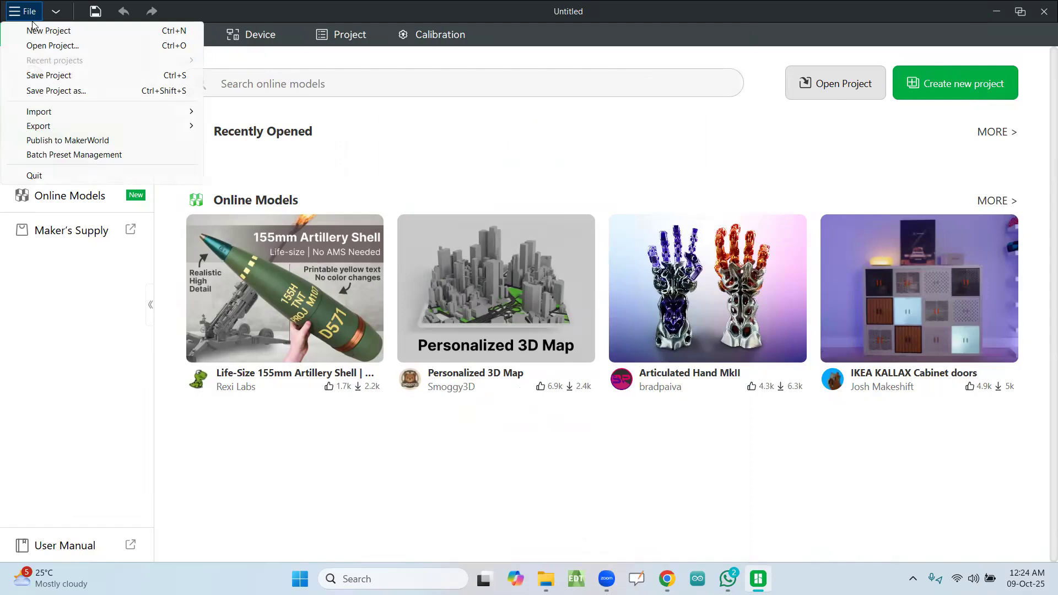
{"action": "mouse_move", "coordinate": [57, 113]}
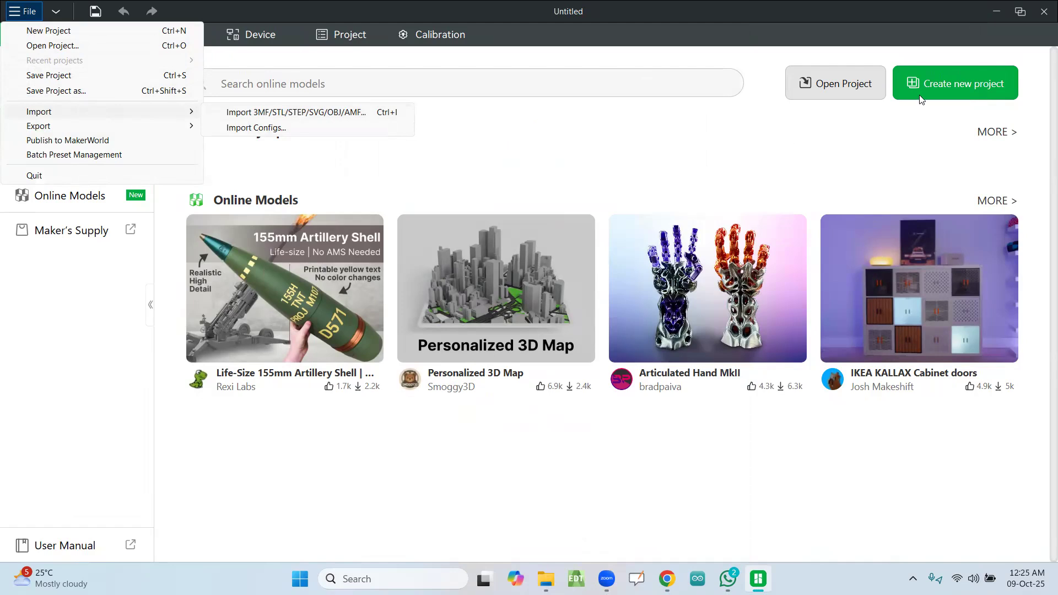
{"action": "left_click", "coordinate": [584, 154]}
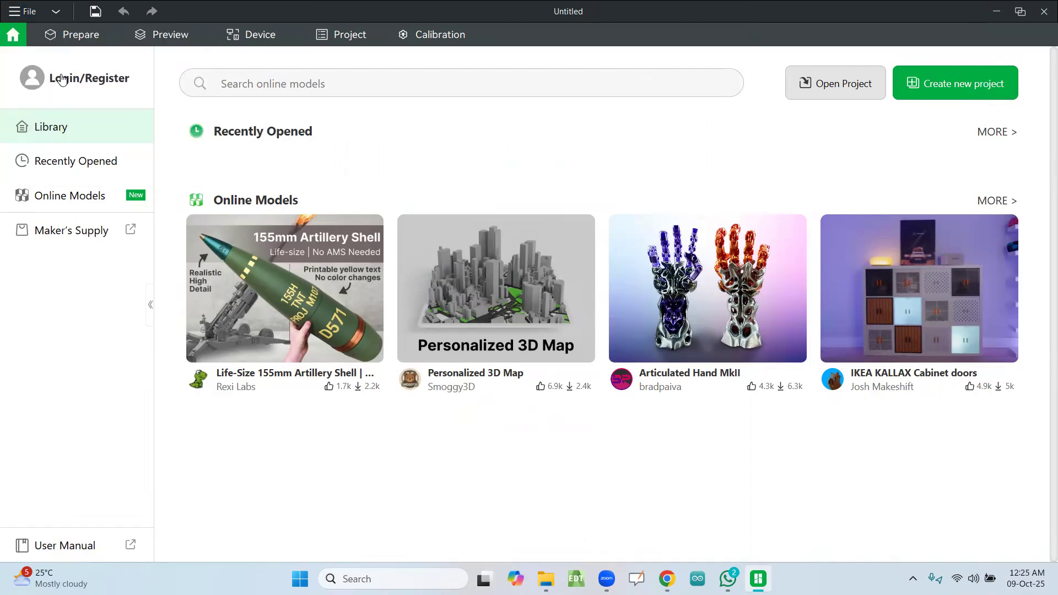
Step: Import the 3D Rocket STL file from the Downloads folder onto the build plate
{"action": "left_click", "coordinate": [29, 11]}
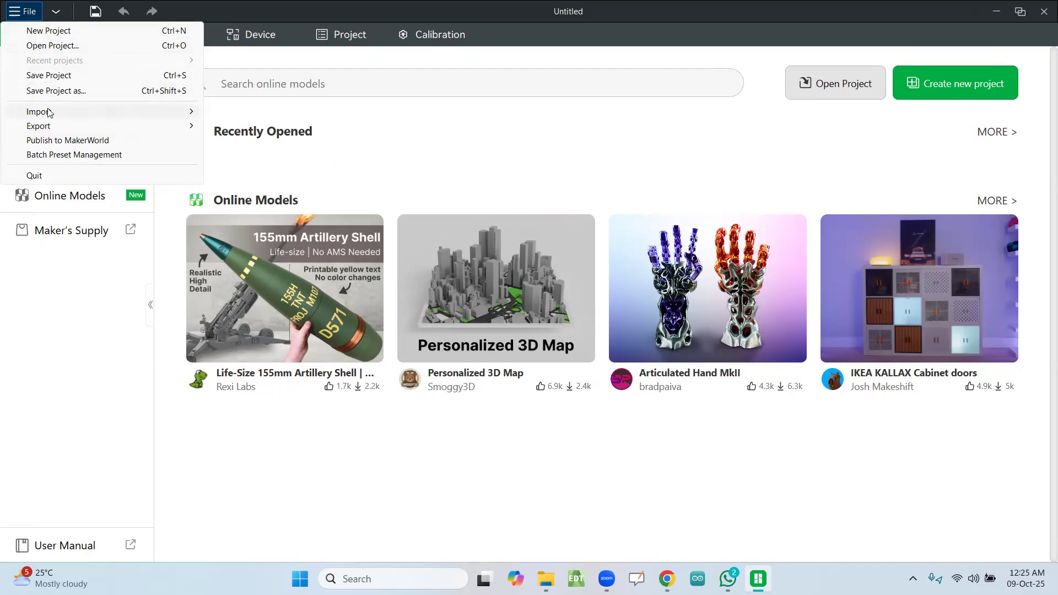
{"action": "left_click", "coordinate": [246, 114]}
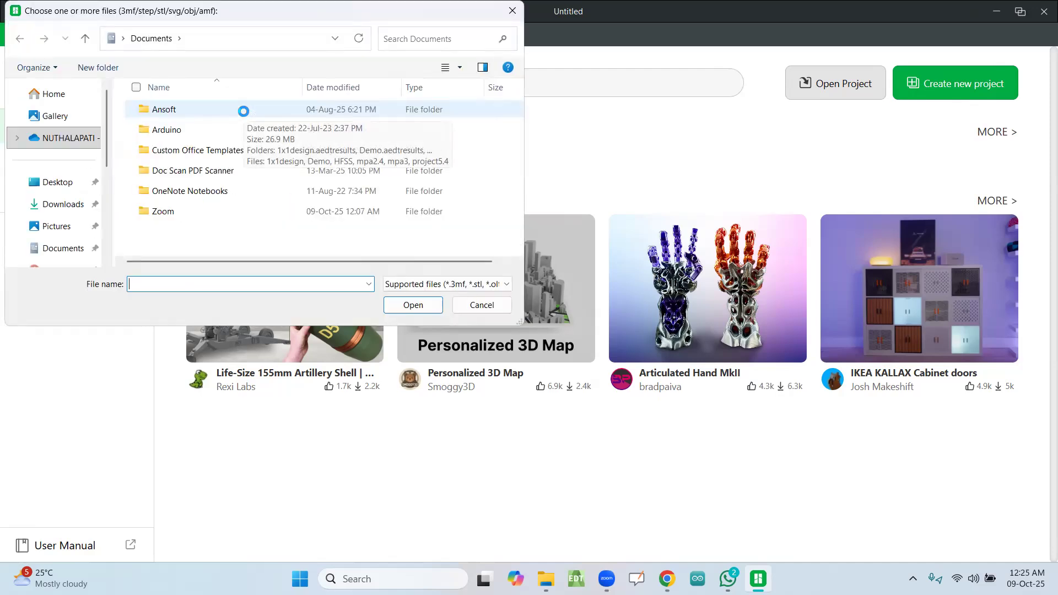
{"action": "left_click", "coordinate": [62, 204]}
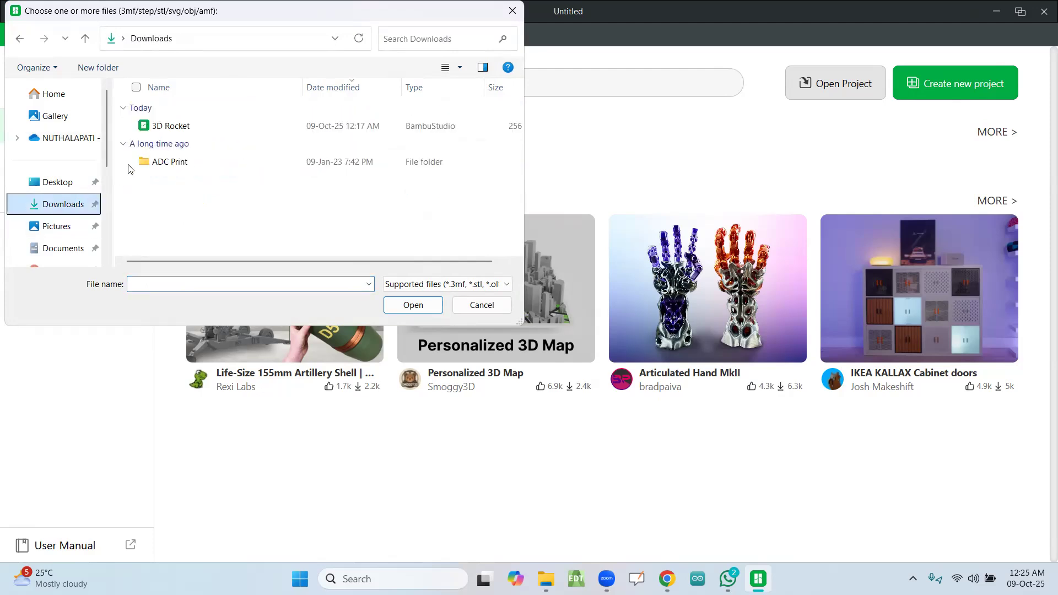
{"action": "left_click", "coordinate": [175, 127]}
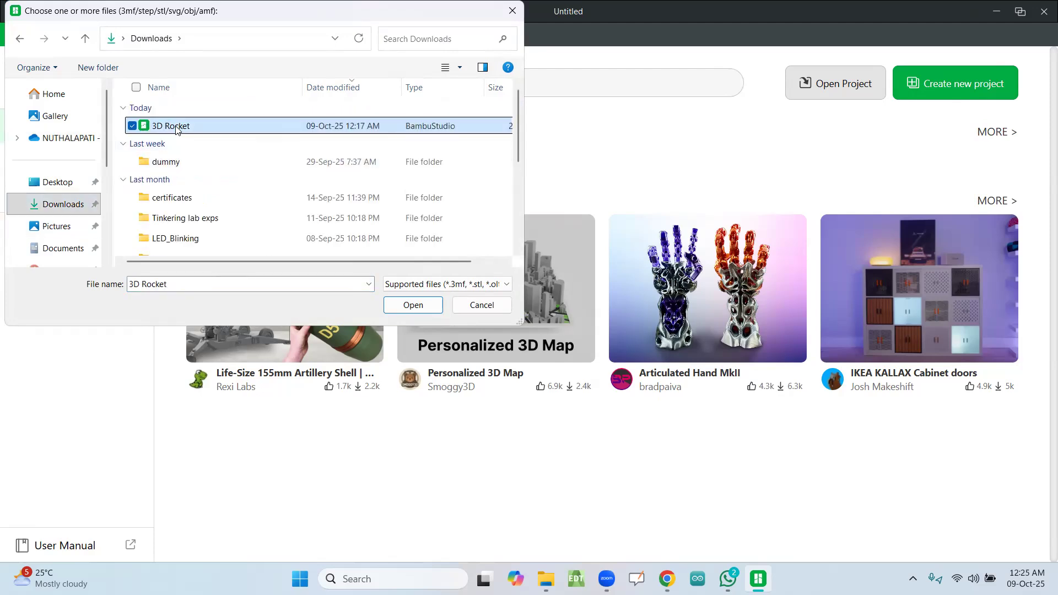
{"action": "left_click", "coordinate": [413, 305]}
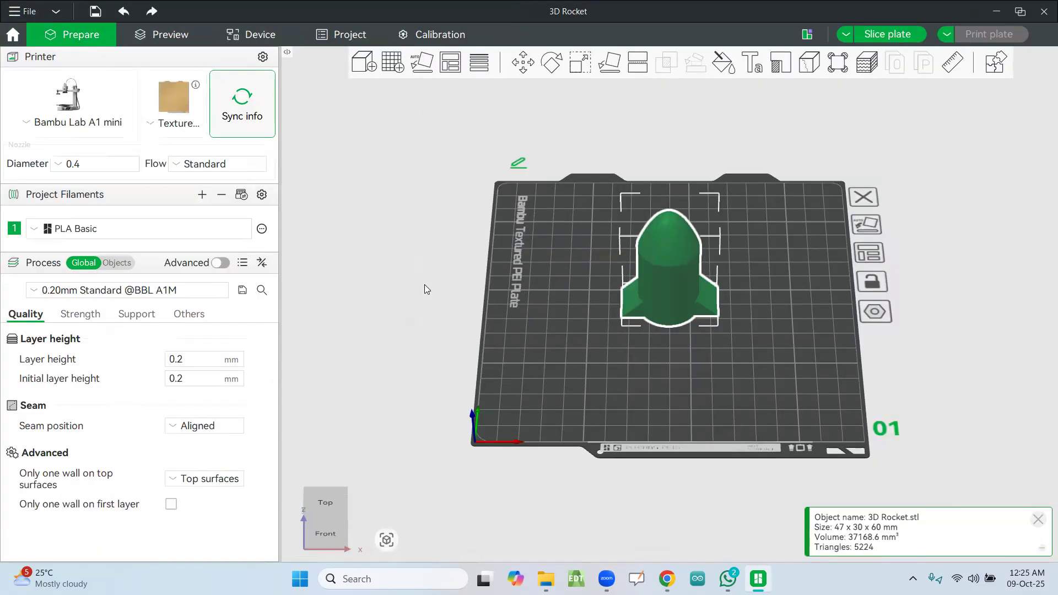
Step: Set the sparse infill density in the strength settings to 0%
{"action": "mouse_move", "coordinate": [393, 290]}
{"action": "left_mouse_down"}
{"action": "mouse_move", "coordinate": [402, 273]}
{"action": "mouse_move", "coordinate": [384, 277]}
{"action": "mouse_move", "coordinate": [403, 277]}
{"action": "mouse_move", "coordinate": [394, 251]}
{"action": "mouse_move", "coordinate": [401, 292]}
{"action": "mouse_move", "coordinate": [390, 297]}
{"action": "mouse_move", "coordinate": [395, 288]}
{"action": "left_mouse_up"}
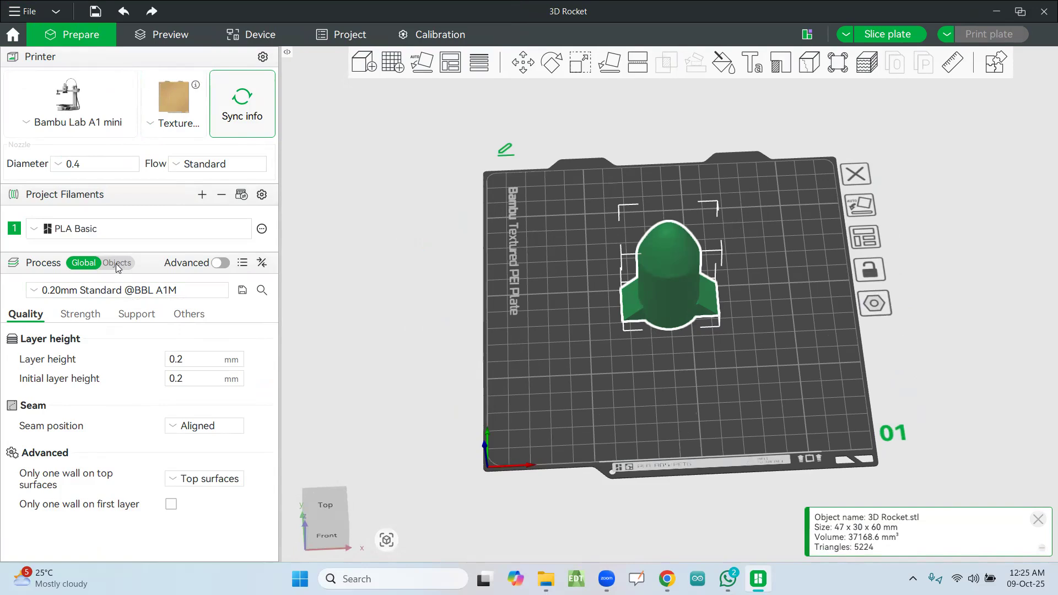
{"action": "left_click", "coordinate": [84, 315]}
{"action": "scroll", "coordinate": [262, 384], "scroll_direction": "down", "scroll_amount": 3}
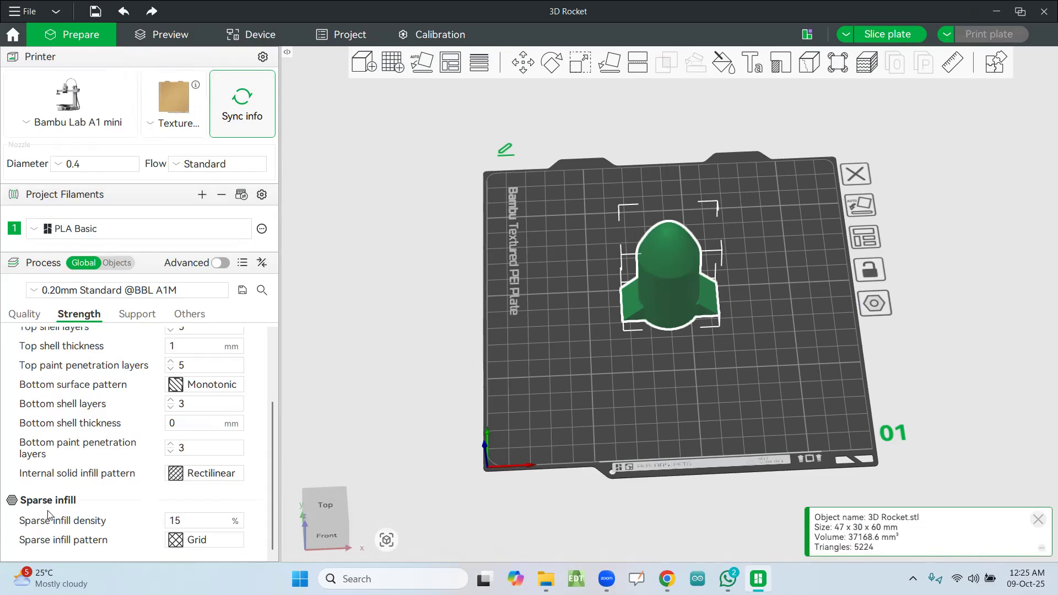
{"action": "left_click", "coordinate": [198, 520]}
{"action": "key", "text": "BackSpace"}
{"action": "key", "text": "BackSpace"}
{"action": "type", "text": "0"}
{"action": "left_click", "coordinate": [239, 498]}
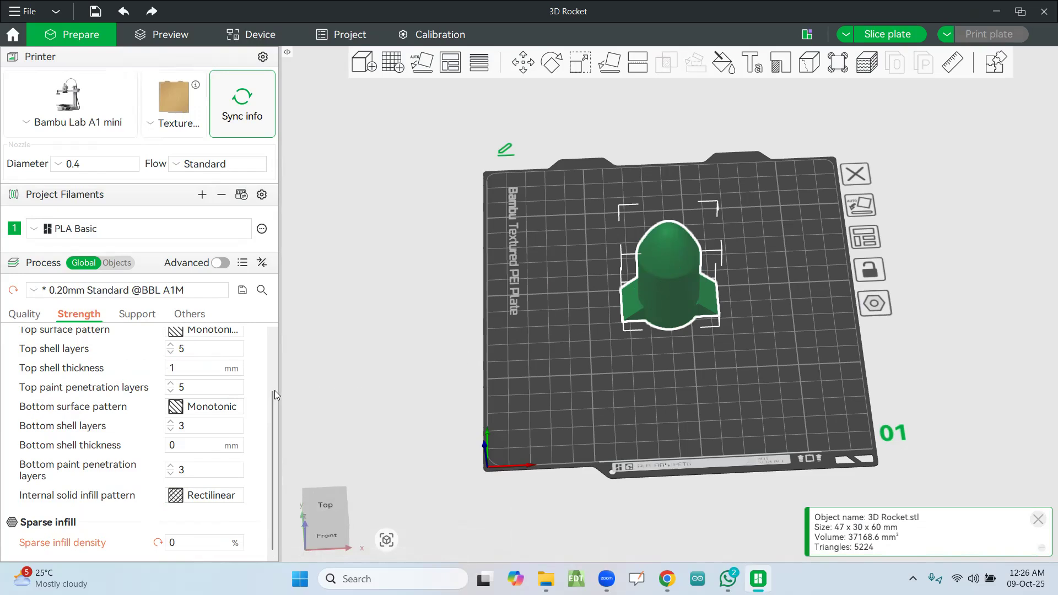
Step: Try a higher number of wall loops and return the value to 2
{"action": "scroll", "coordinate": [82, 390], "scroll_direction": "up", "scroll_amount": 1}
{"action": "scroll", "coordinate": [81, 390], "scroll_direction": "up", "scroll_amount": 1}
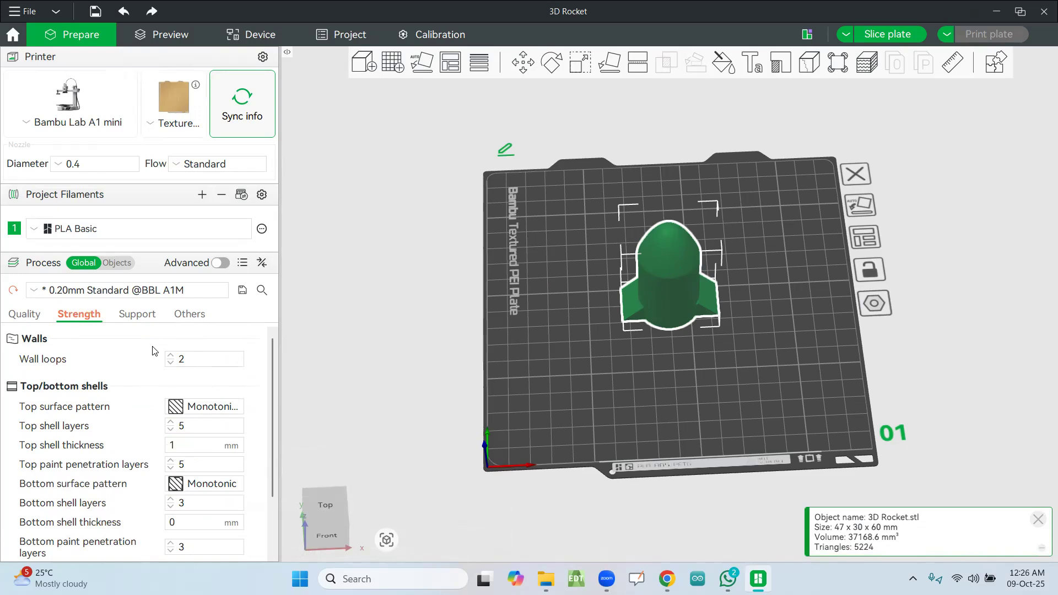
{"action": "left_click", "coordinate": [179, 360]}
{"action": "left_click", "coordinate": [170, 356]}
{"action": "left_click", "coordinate": [170, 363]}
Step: Review the support, bed adhesion, prime tower and quality settings, and recheck the strength settings down to the sparse infill
{"action": "left_click", "coordinate": [135, 319]}
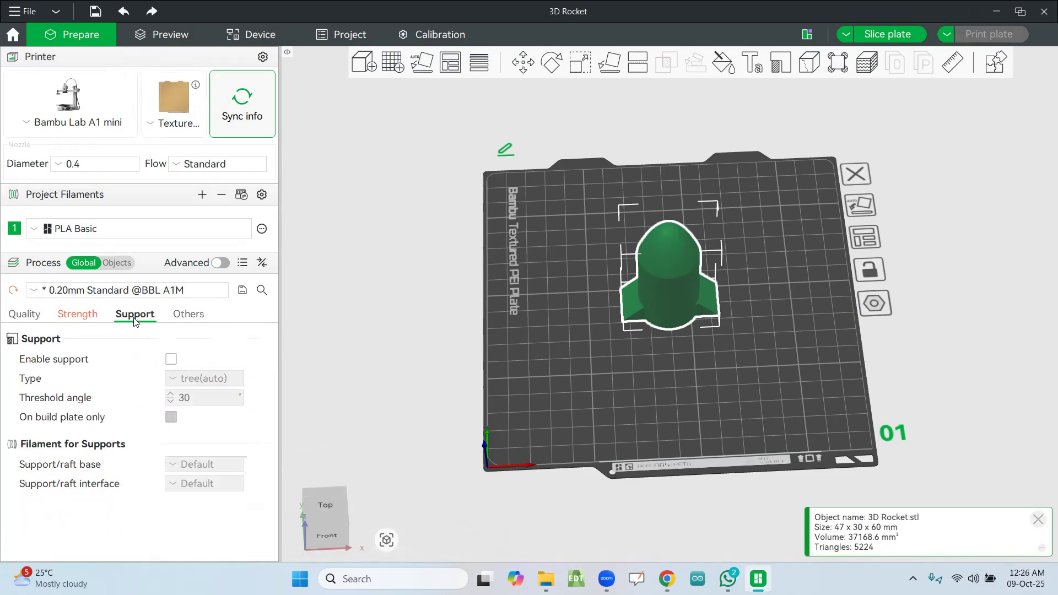
{"action": "left_click", "coordinate": [194, 319]}
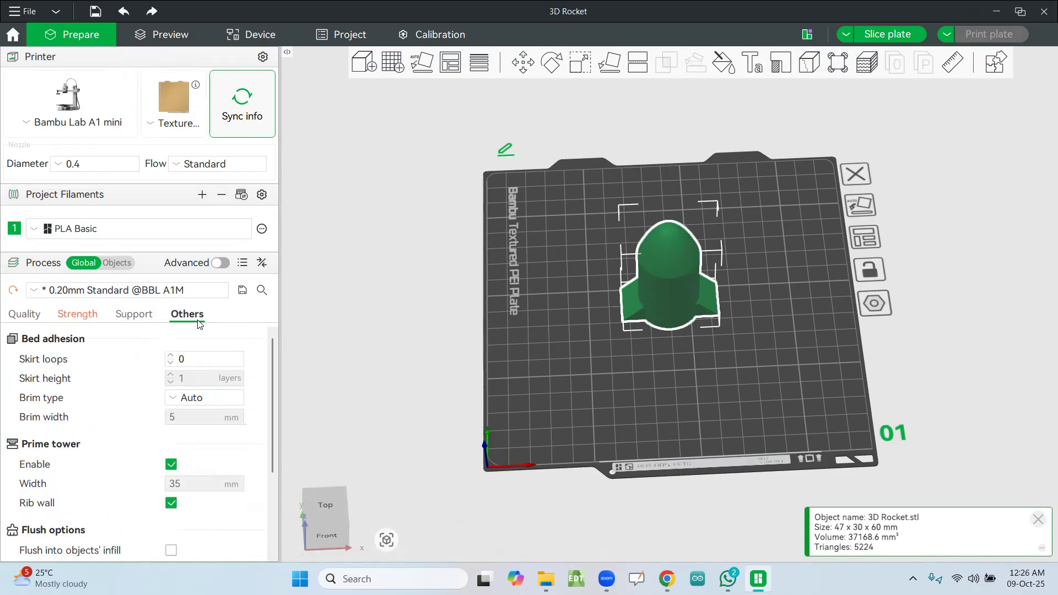
{"action": "left_click", "coordinate": [32, 318]}
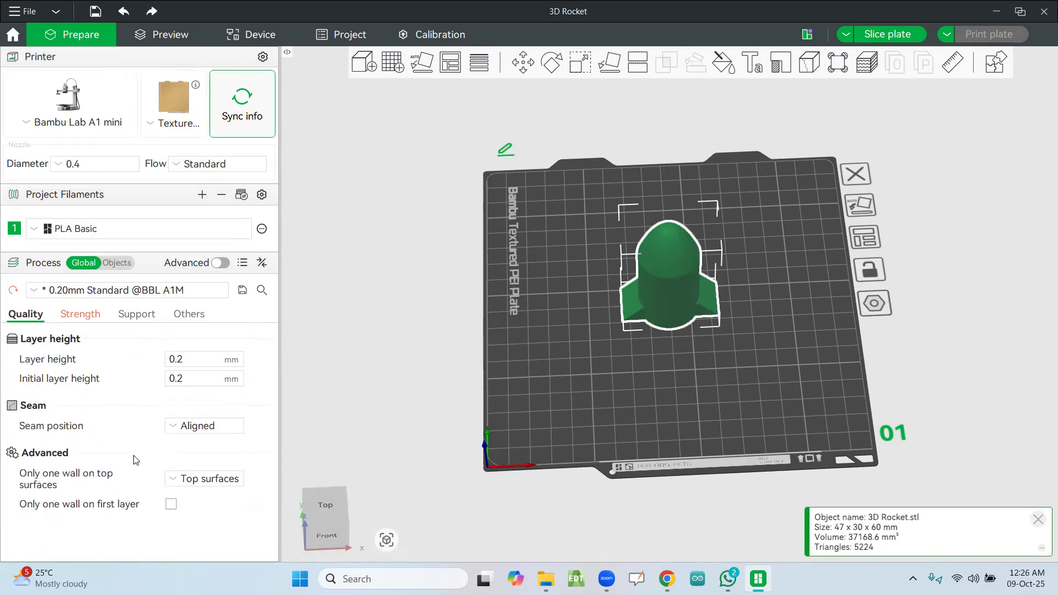
{"action": "left_click", "coordinate": [80, 316]}
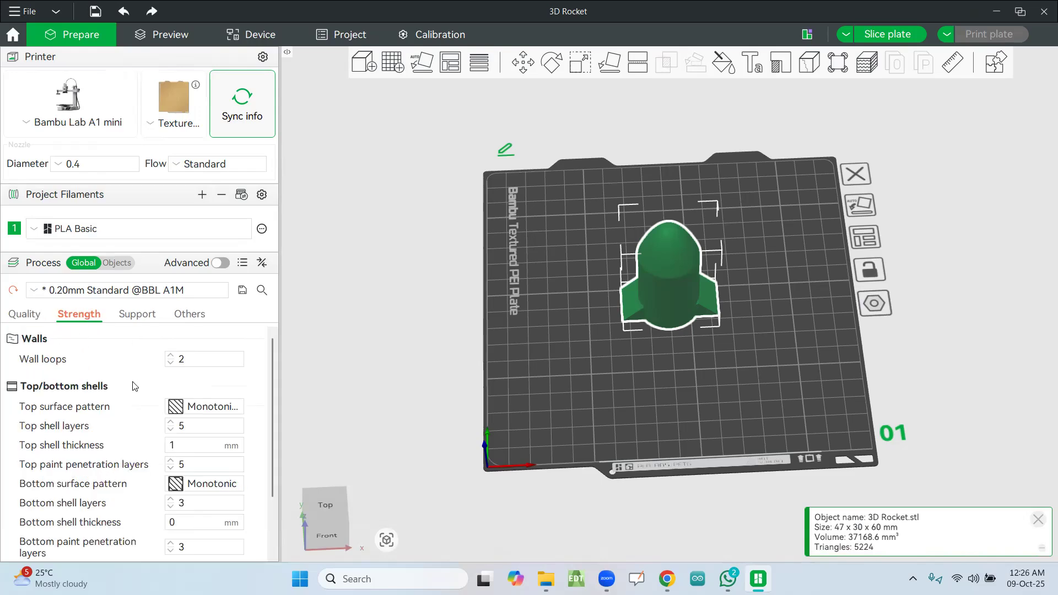
{"action": "scroll", "coordinate": [132, 386], "scroll_direction": "down", "scroll_amount": 3}
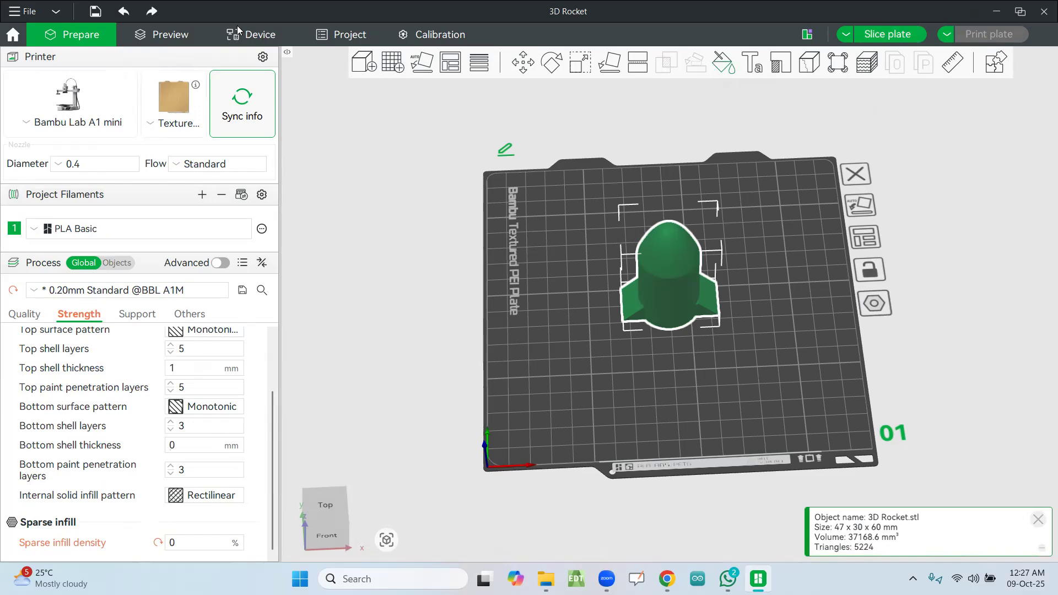
Step: Slice the plate with the rocket, dismiss the slicing notification and open the send print job dialog
{"action": "left_click", "coordinate": [876, 36]}
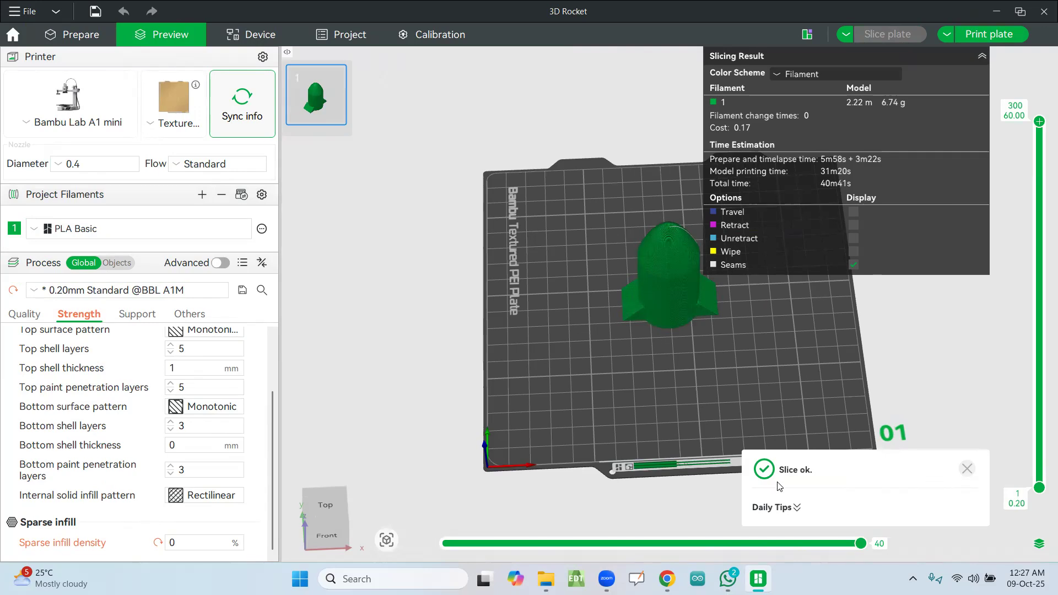
{"action": "left_click", "coordinate": [967, 469]}
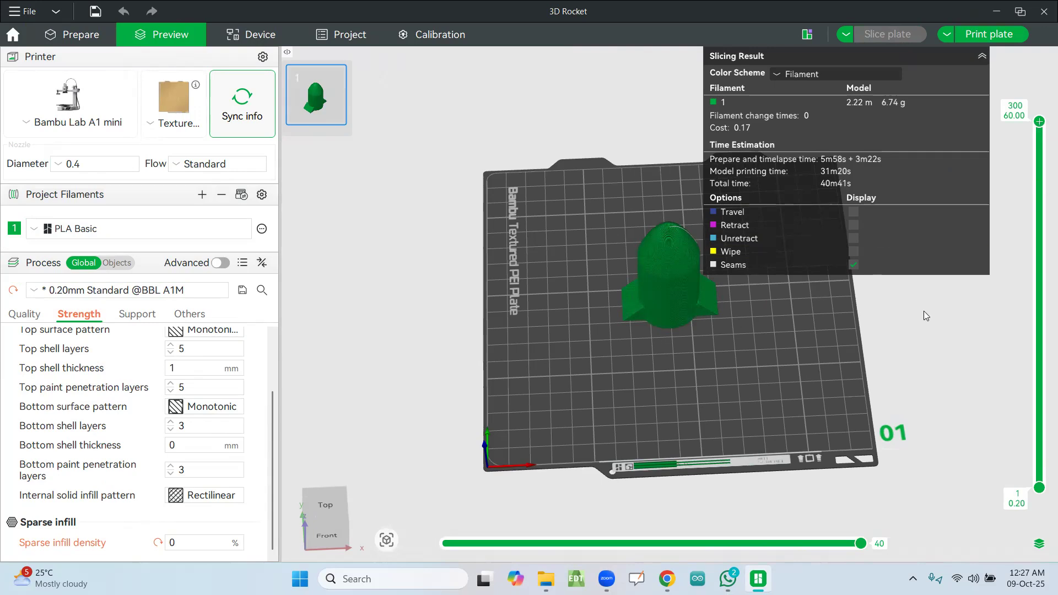
{"action": "left_click", "coordinate": [886, 34]}
{"action": "left_click", "coordinate": [883, 15]}
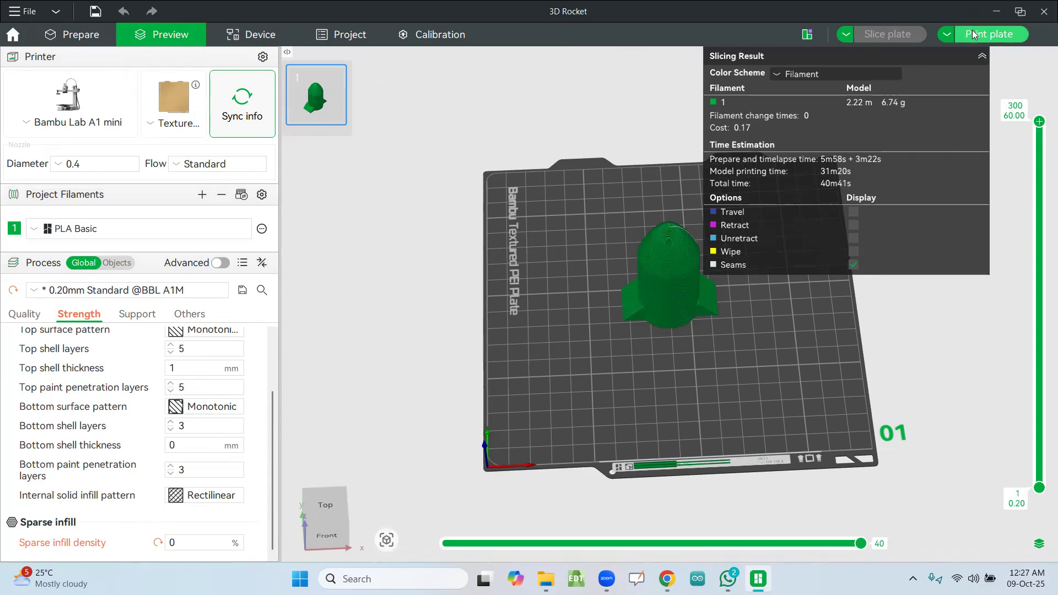
{"action": "left_click", "coordinate": [981, 38]}
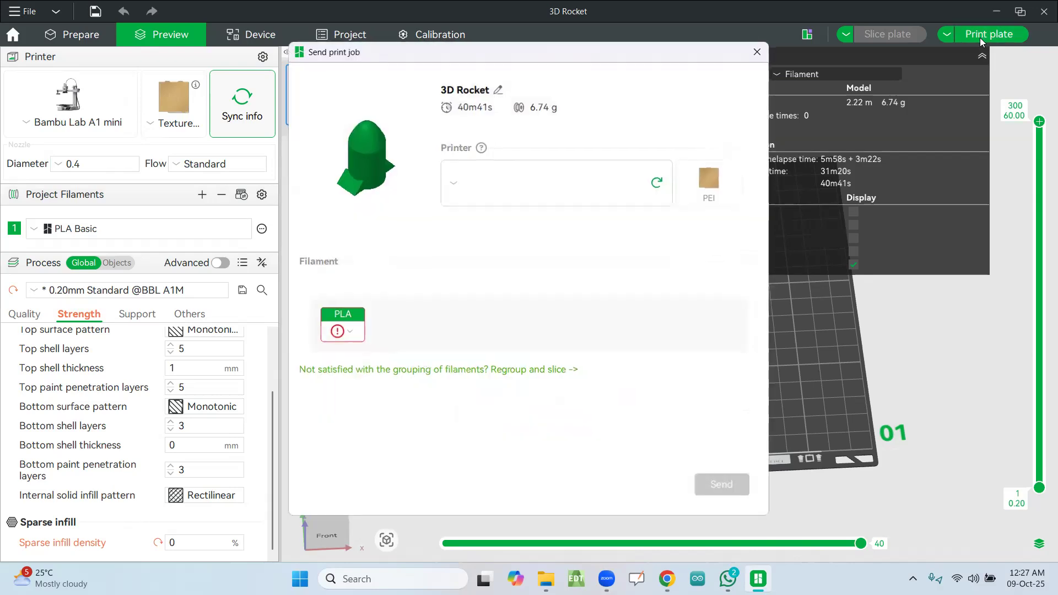